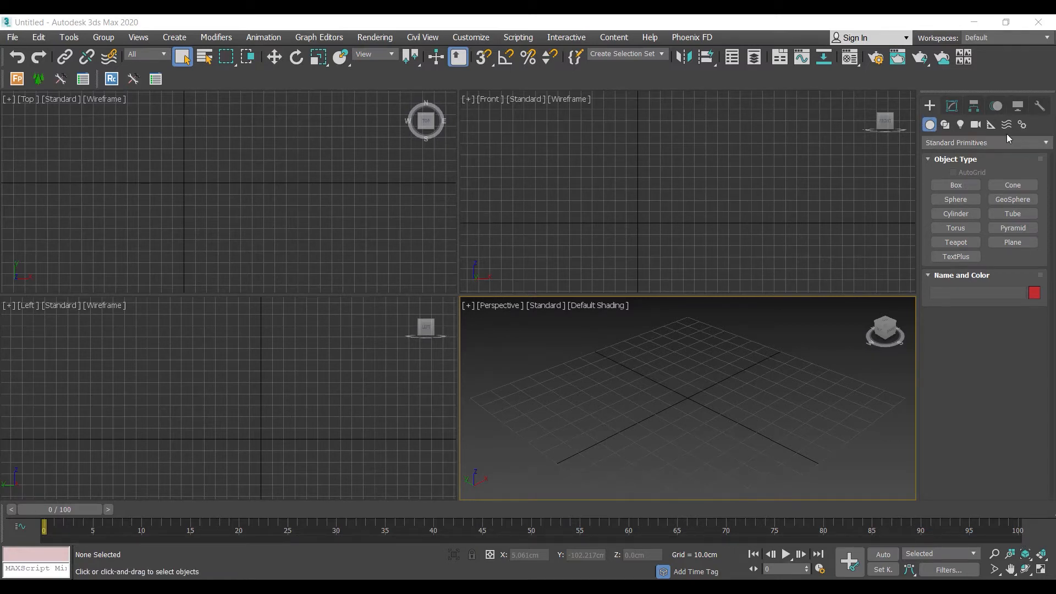
Step: Create a box in the Top viewport about 91 cm long, 103 cm wide and 55 cm high
{"action": "left_click", "coordinate": [958, 187]}
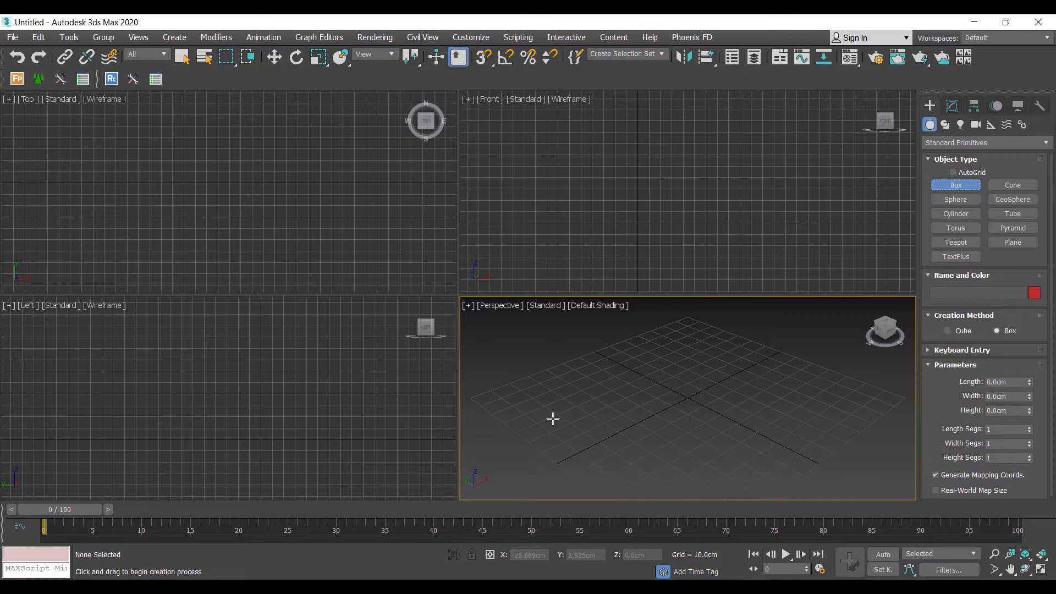
{"action": "left_click_drag", "start_coordinate": [141, 131], "coordinate": [256, 231]}
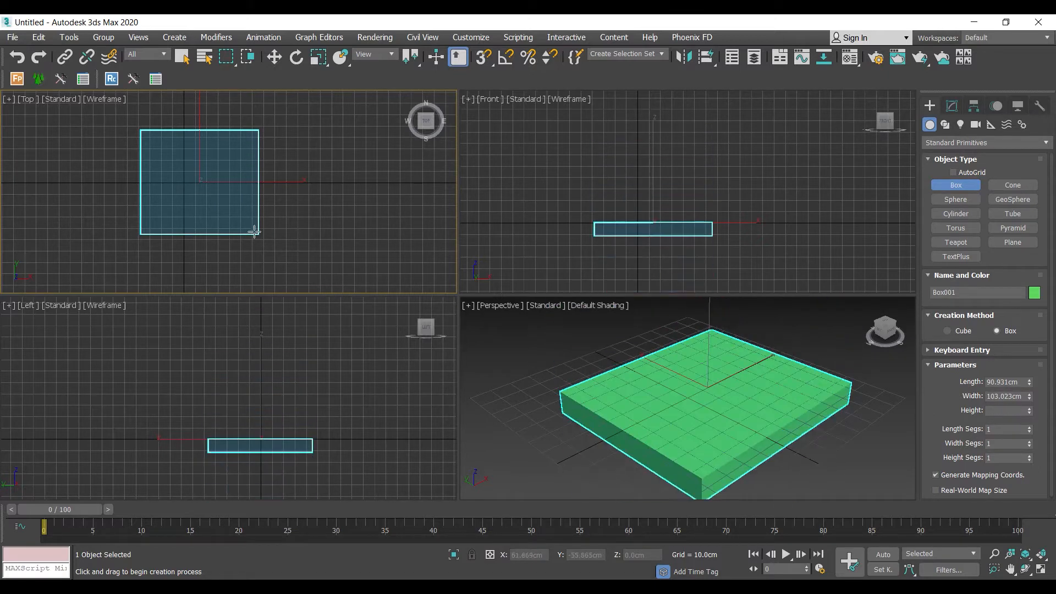
{"action": "left_click", "coordinate": [258, 172]}
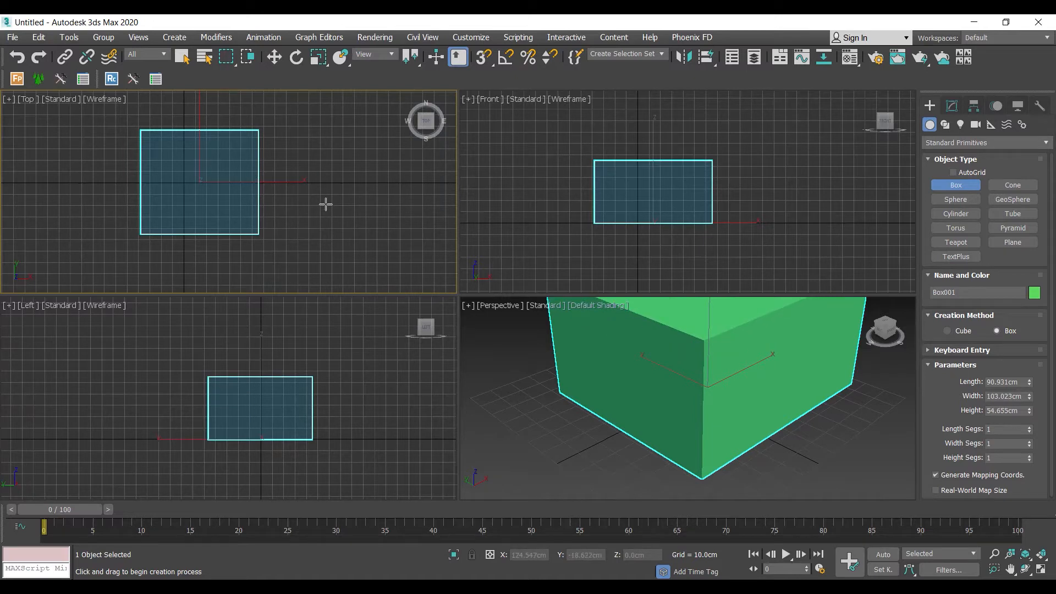
{"action": "middle_click_drag", "start_coordinate": [307, 222], "coordinate": [330, 220]}
{"action": "middle_click_drag", "start_coordinate": [648, 235], "coordinate": [629, 224]}
{"action": "middle_click_drag", "start_coordinate": [325, 394], "coordinate": [261, 376]}
{"action": "scroll", "coordinate": [662, 417], "scroll_direction": "down", "scroll_amount": 5}
{"action": "mouse_move", "coordinate": [644, 429]}
{"action": "middle_mouse_down", "text": "alt"}
{"action": "mouse_move", "coordinate": [809, 370]}
{"action": "mouse_move", "coordinate": [721, 473]}
{"action": "mouse_move", "coordinate": [719, 443]}
{"action": "mouse_move", "coordinate": [626, 420]}
{"action": "mouse_move", "coordinate": [633, 427]}
{"action": "middle_mouse_up", "text": "alt"}
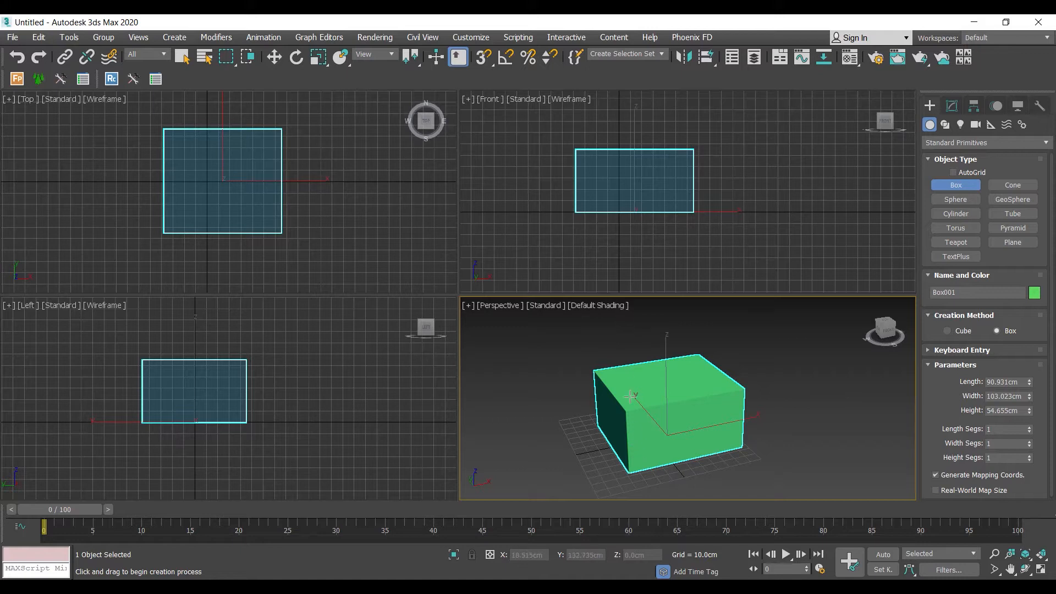
Step: Create a second box beside the green one in the Front viewport, about 75 cm long, 65 cm wide and 141 cm high
{"action": "middle_click_drag", "start_coordinate": [679, 236], "coordinate": [667, 235]}
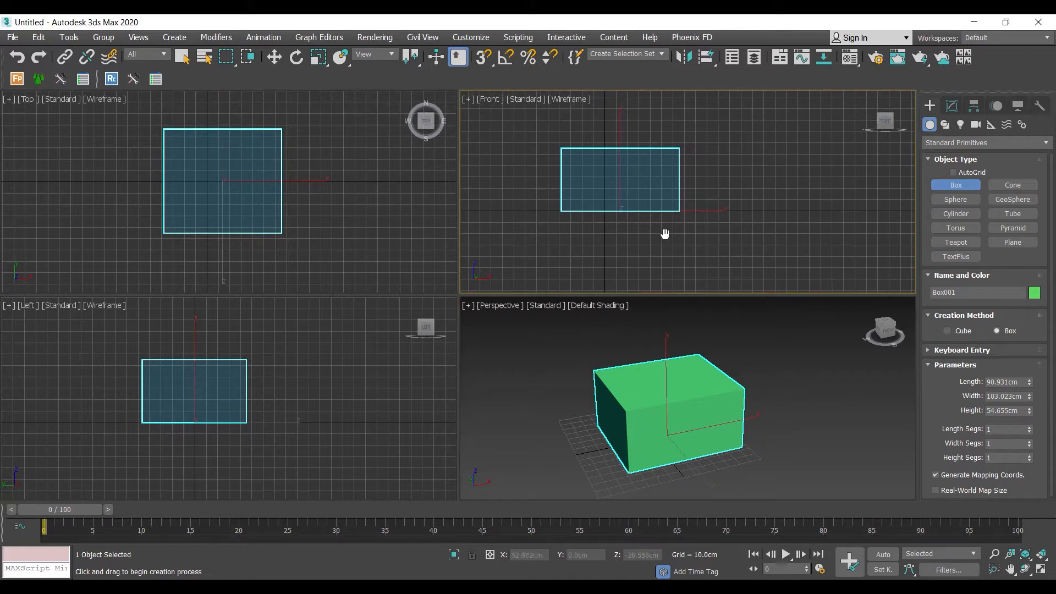
{"action": "left_click", "coordinate": [951, 202]}
{"action": "left_click_drag", "start_coordinate": [695, 125], "coordinate": [766, 208]}
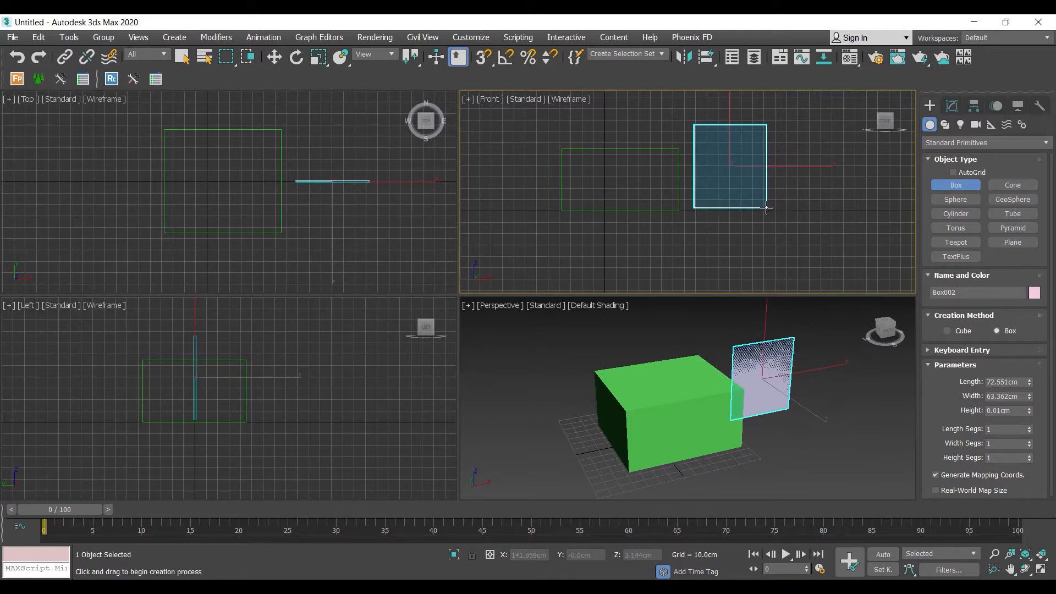
{"action": "left_click_drag", "start_coordinate": [766, 208], "coordinate": [768, 211]}
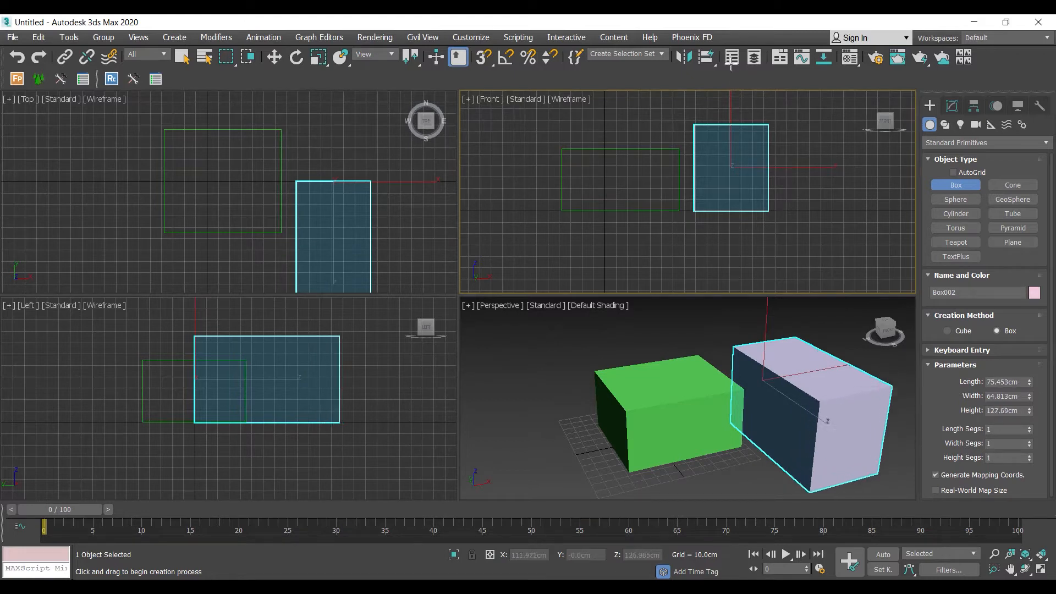
{"action": "left_click", "coordinate": [726, 51]}
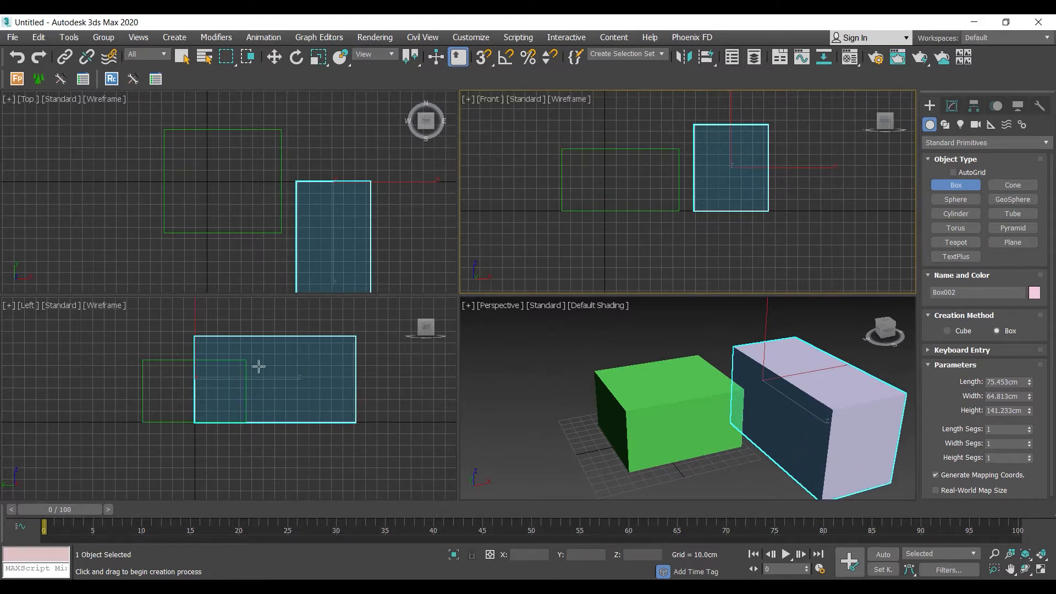
Step: Create a third box beside the green one in the Left viewport, about 84 cm long, 43 cm wide and 117 cm high
{"action": "middle_click_drag", "start_coordinate": [259, 365], "coordinate": [279, 382]}
{"action": "middle_click_drag", "start_coordinate": [156, 370], "coordinate": [146, 346]}
{"action": "left_click_drag", "start_coordinate": [99, 319], "coordinate": [149, 416]}
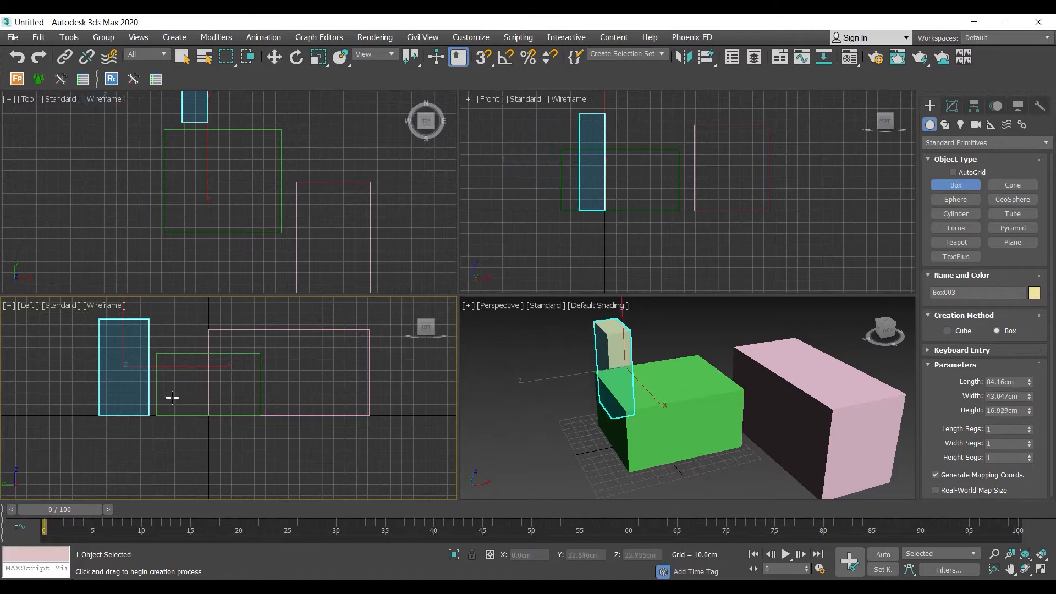
{"action": "left_click", "coordinate": [183, 281]}
Step: Create a fourth box in front of the others in the Perspective viewport, about 87 cm long, 133 cm wide and 116 cm high
{"action": "scroll", "coordinate": [595, 390], "scroll_direction": "down", "scroll_amount": 2}
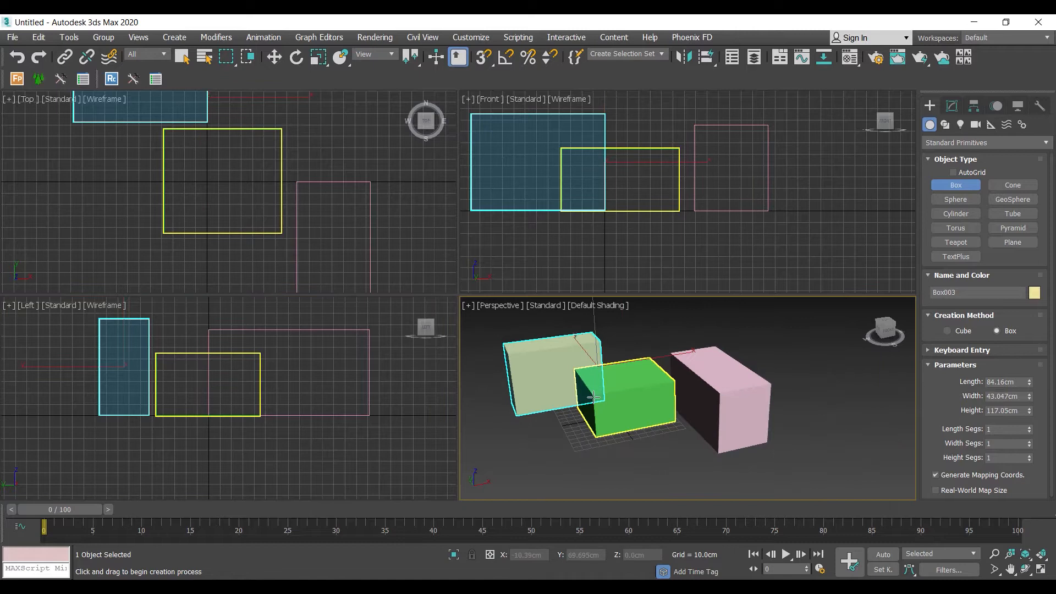
{"action": "left_click_drag", "start_coordinate": [558, 450], "coordinate": [695, 464]}
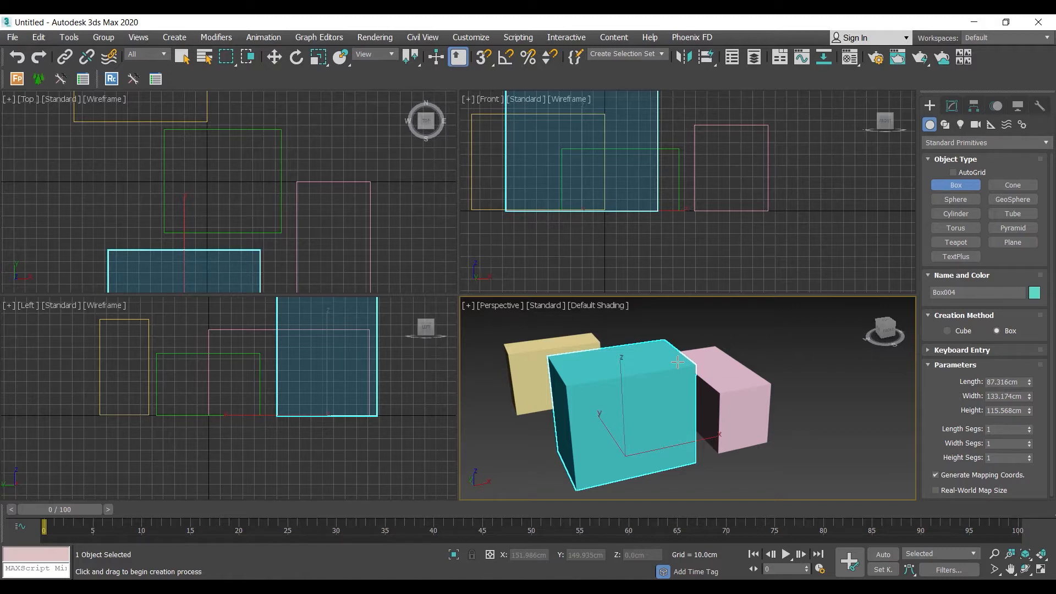
{"action": "middle_click_drag", "start_coordinate": [624, 414], "coordinate": [639, 411]}
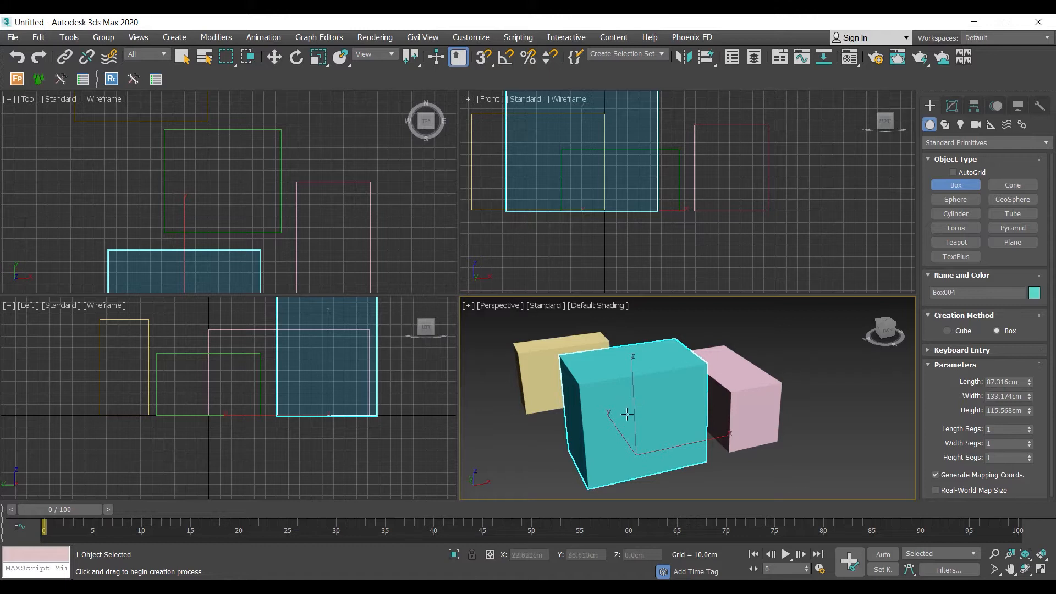
{"action": "middle_click_drag", "start_coordinate": [594, 419], "coordinate": [558, 434], "text": "alt"}
{"action": "middle_click_drag", "start_coordinate": [594, 401], "coordinate": [671, 395], "text": "alt"}
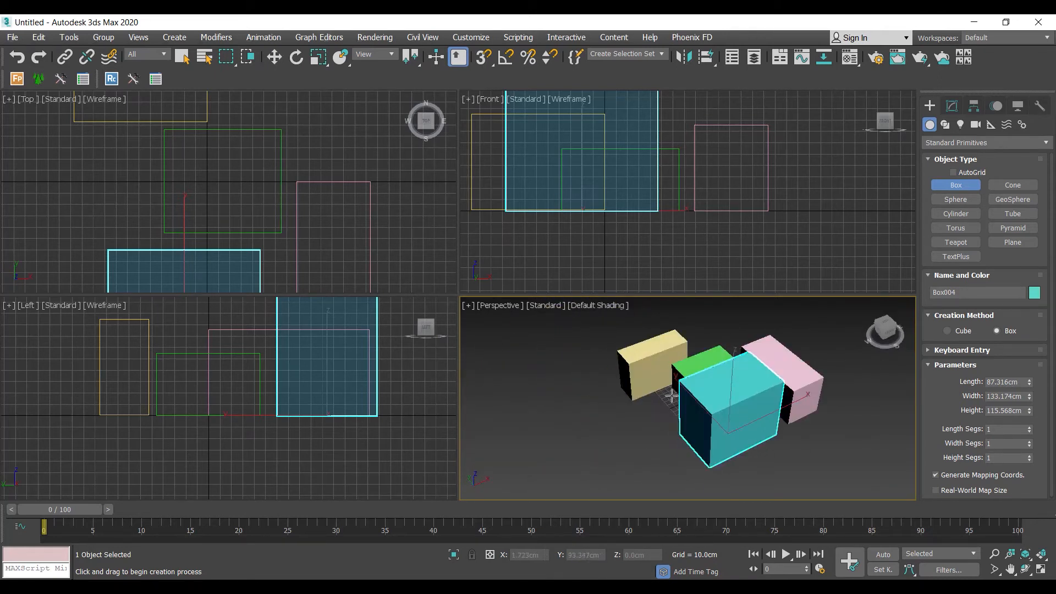
{"action": "middle_click_drag", "start_coordinate": [774, 455], "coordinate": [748, 406], "text": "alt"}
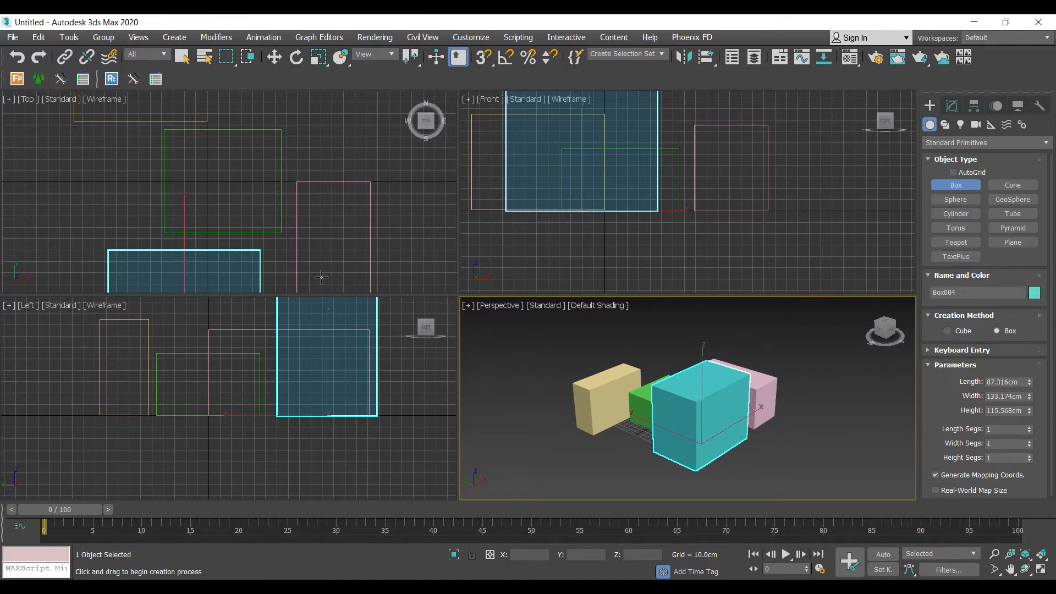
Step: Maximize the Perspective viewport and create a cone near the yellow box, with radii about 33 and 2.4 cm and height about 187 cm
{"action": "key", "text": "alt+w"}
{"action": "middle_click_drag", "start_coordinate": [389, 319], "coordinate": [423, 350], "text": "alt"}
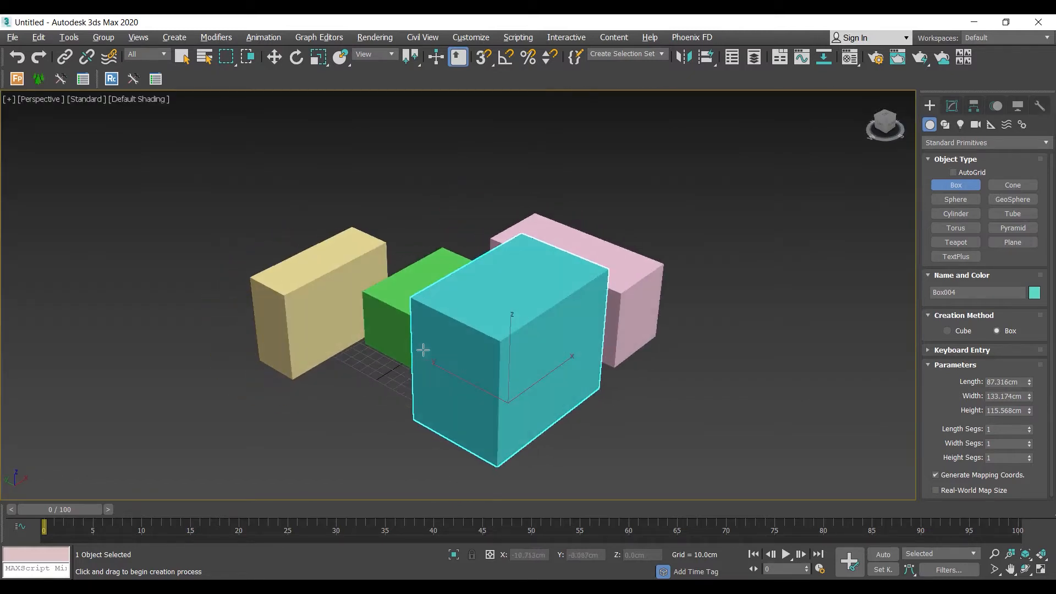
{"action": "left_click", "coordinate": [1011, 186]}
{"action": "left_click_drag", "start_coordinate": [292, 429], "coordinate": [320, 447]}
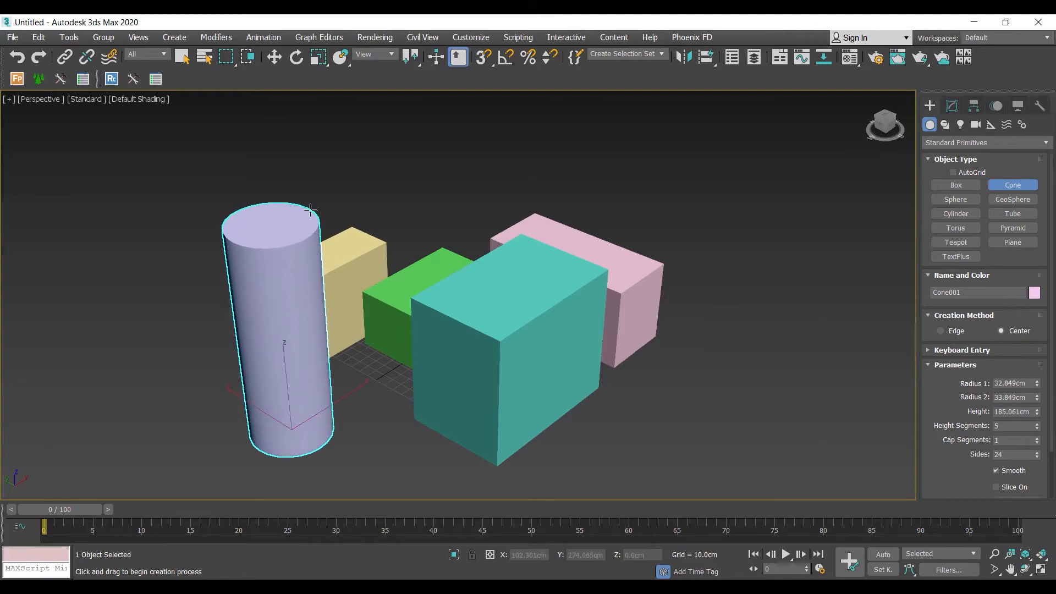
{"action": "left_click", "coordinate": [310, 207]}
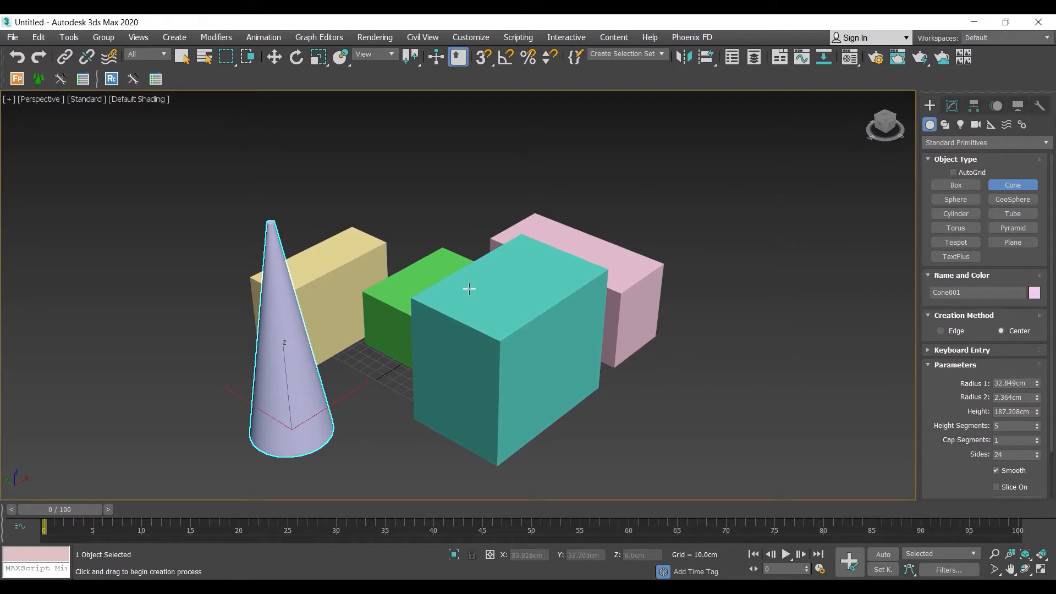
Step: Create a sphere of about 63 cm radius beside the pink box and a plane about 144 by 177 cm in front of the boxes
{"action": "left_click", "coordinate": [960, 200]}
{"action": "left_click_drag", "start_coordinate": [728, 362], "coordinate": [756, 407]}
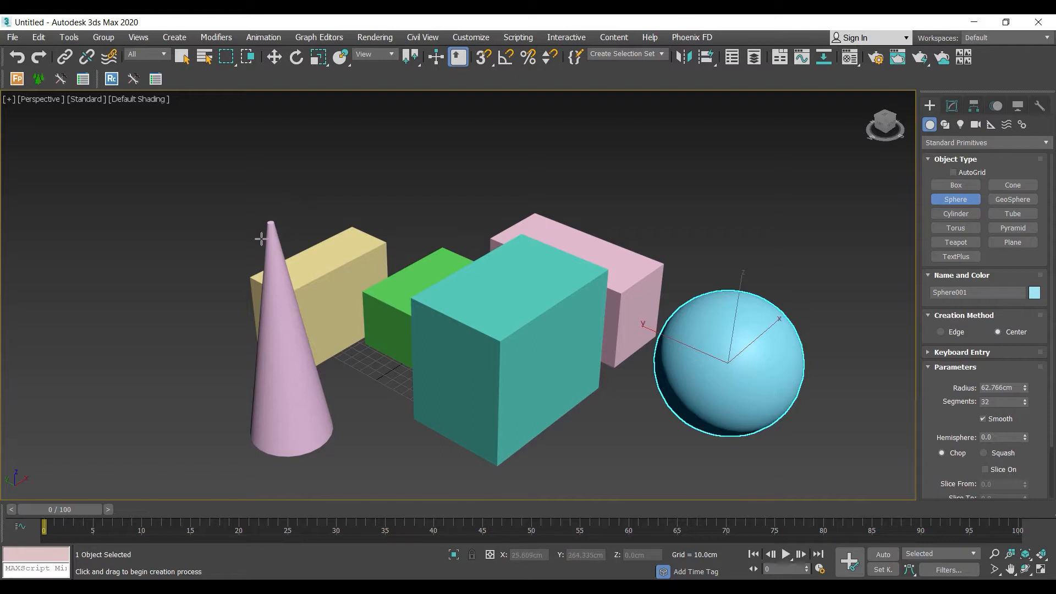
{"action": "middle_click_drag", "start_coordinate": [397, 286], "coordinate": [348, 264]}
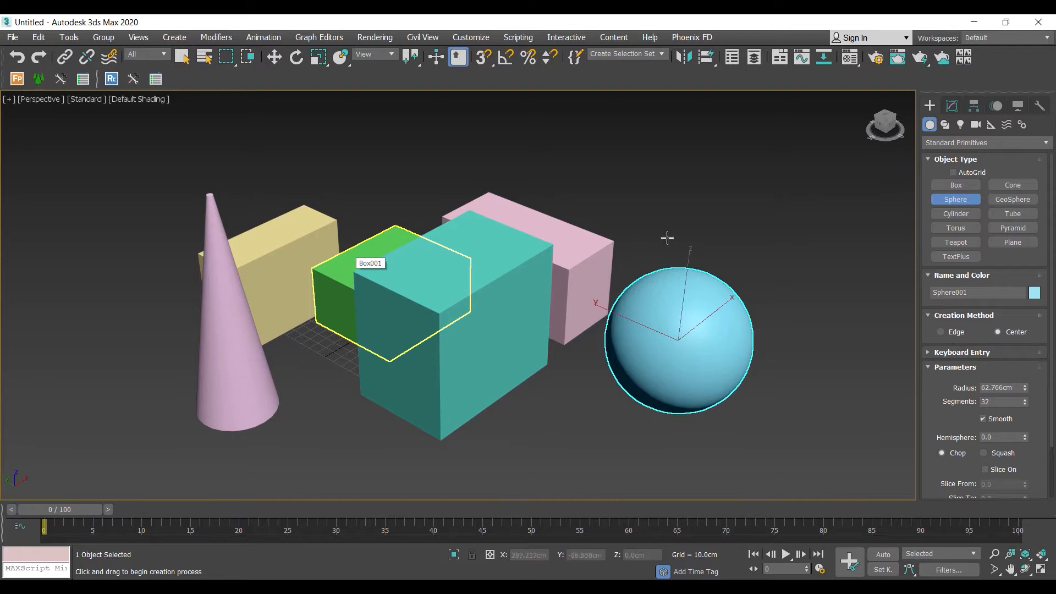
{"action": "left_click", "coordinate": [1013, 242]}
{"action": "middle_click_drag", "start_coordinate": [564, 446], "coordinate": [445, 338]}
{"action": "left_click_drag", "start_coordinate": [267, 372], "coordinate": [580, 341]}
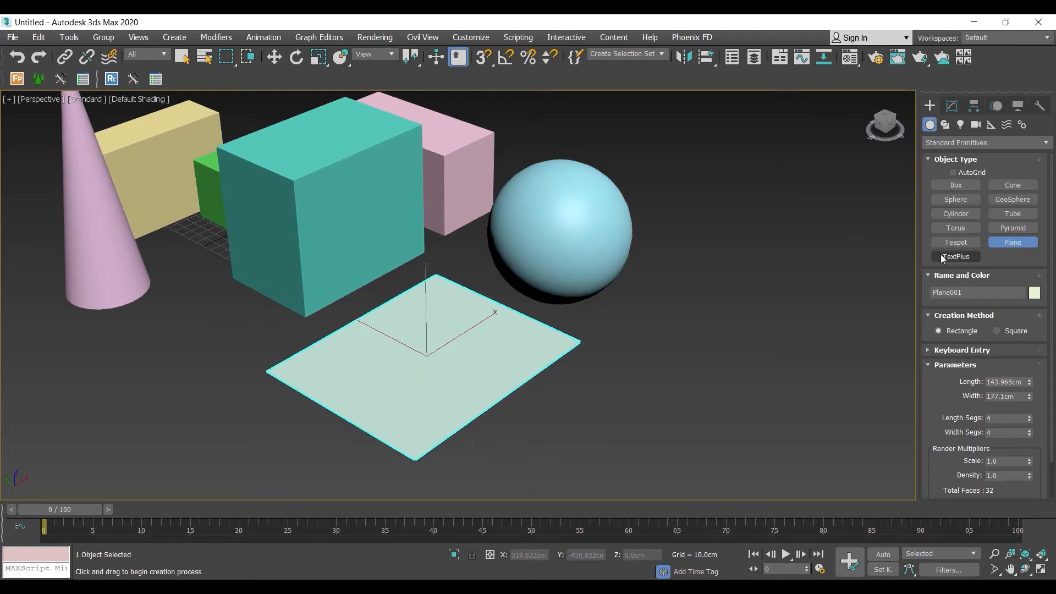
Step: Create a teapot of about 58 cm radius beside the sphere and a geosphere of about 60 cm radius in front of it
{"action": "left_click", "coordinate": [956, 242]}
{"action": "left_click_drag", "start_coordinate": [693, 312], "coordinate": [773, 325]}
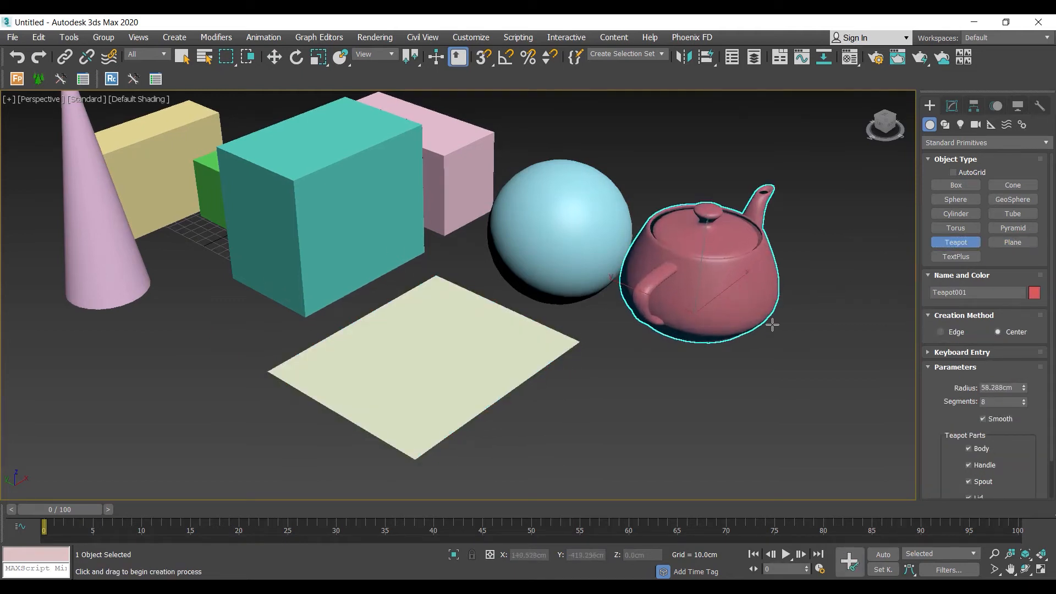
{"action": "left_click", "coordinate": [1012, 199]}
{"action": "left_click_drag", "start_coordinate": [609, 396], "coordinate": [694, 421]}
Step: Create a cylinder in front of the cone with a radius of about 30 cm and a height of about 164 cm
{"action": "middle_click_drag", "start_coordinate": [401, 361], "coordinate": [623, 378]}
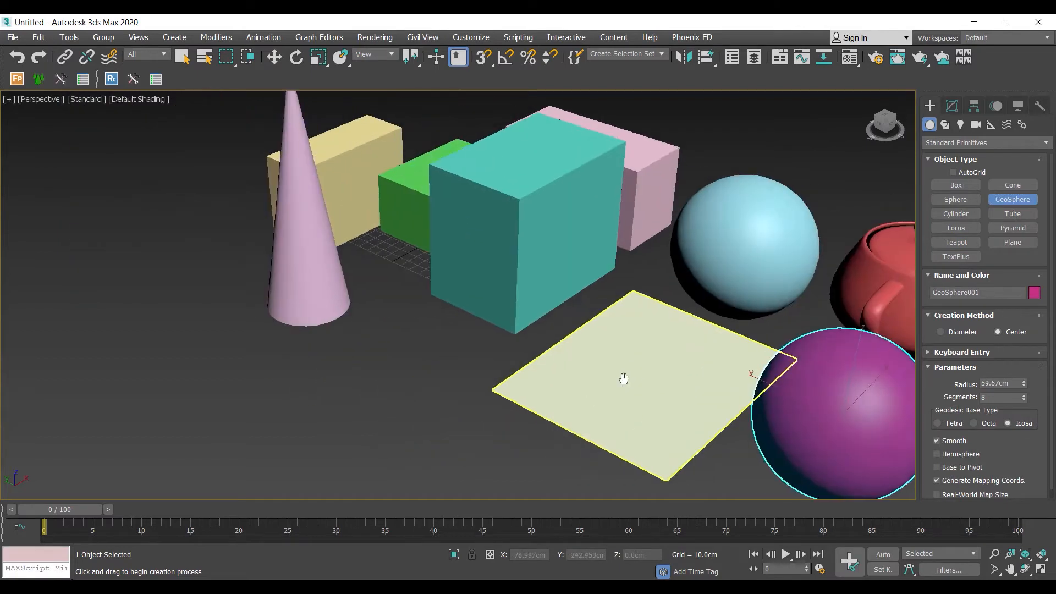
{"action": "left_click", "coordinate": [956, 213]}
{"action": "left_click_drag", "start_coordinate": [374, 375], "coordinate": [410, 388]}
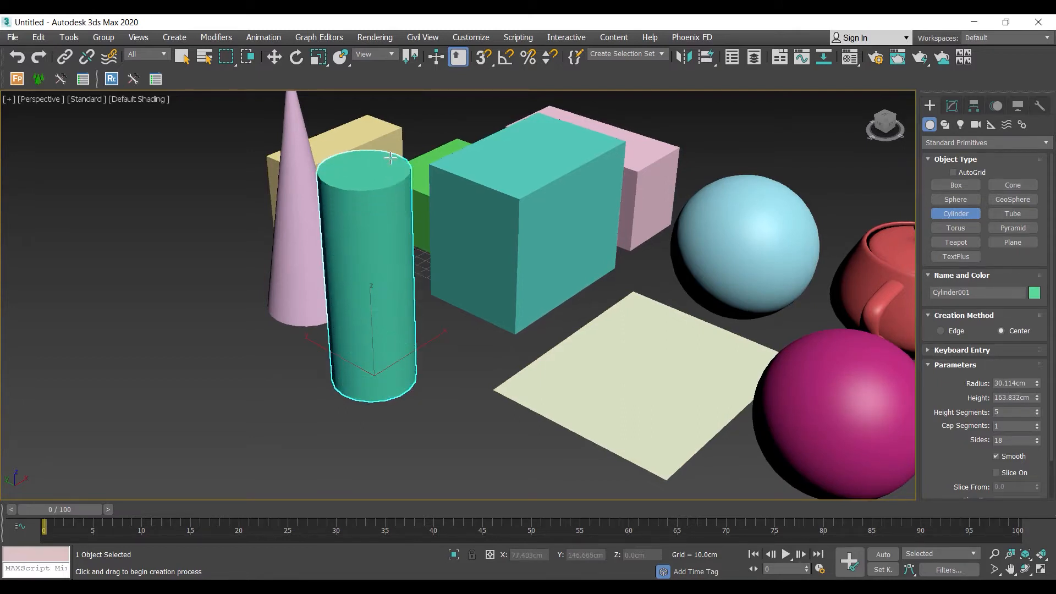
Step: Create a pyramid beyond the cone, about 112 cm wide, 151 cm deep and 118 cm high
{"action": "middle_click_drag", "start_coordinate": [445, 240], "coordinate": [404, 263]}
{"action": "left_click", "coordinate": [1001, 227]}
{"action": "middle_click_drag", "start_coordinate": [447, 306], "coordinate": [588, 258]}
{"action": "left_click_drag", "start_coordinate": [113, 311], "coordinate": [356, 328]}
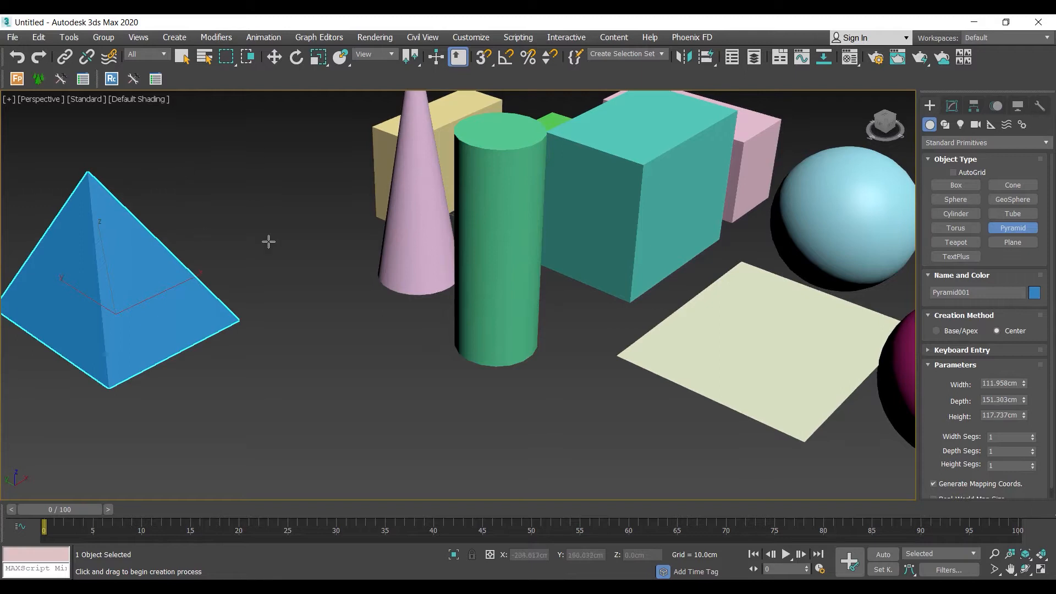
Step: Create a tube between the pyramid and the cylinder, with radii about 66 and 59 cm and height about 189 cm
{"action": "middle_click_drag", "start_coordinate": [255, 233], "coordinate": [276, 321], "text": "alt"}
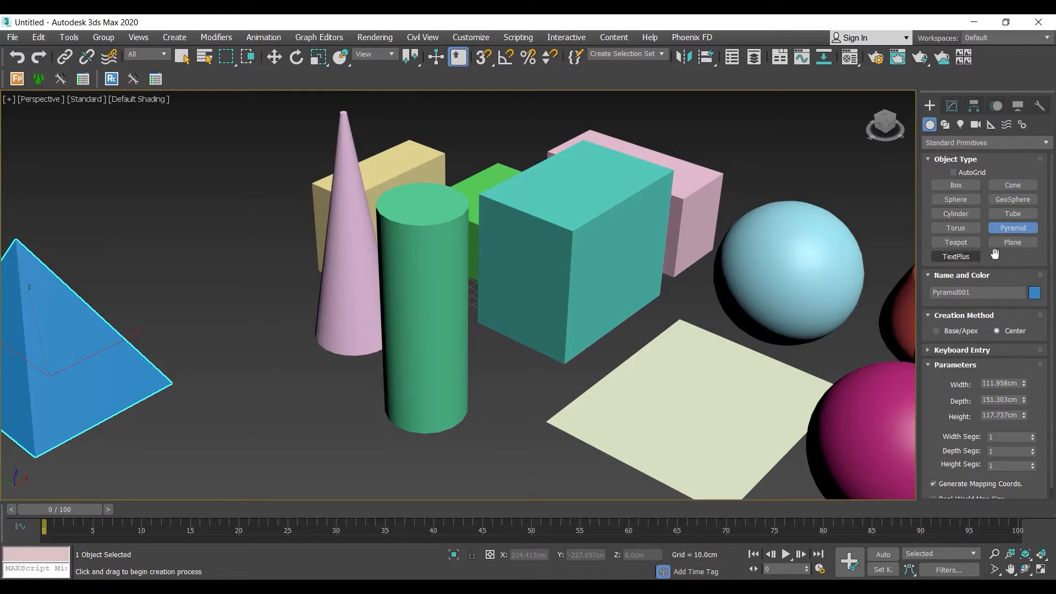
{"action": "left_click", "coordinate": [1014, 216]}
{"action": "middle_click_drag", "start_coordinate": [465, 253], "coordinate": [514, 176]}
{"action": "left_click_drag", "start_coordinate": [268, 402], "coordinate": [331, 450]}
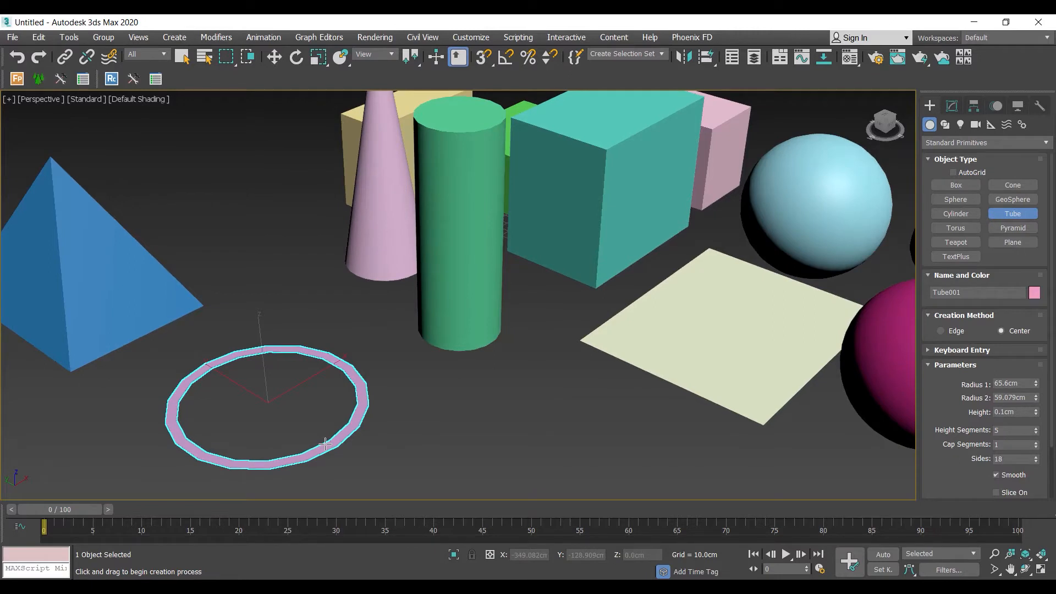
{"action": "left_click", "coordinate": [325, 443]}
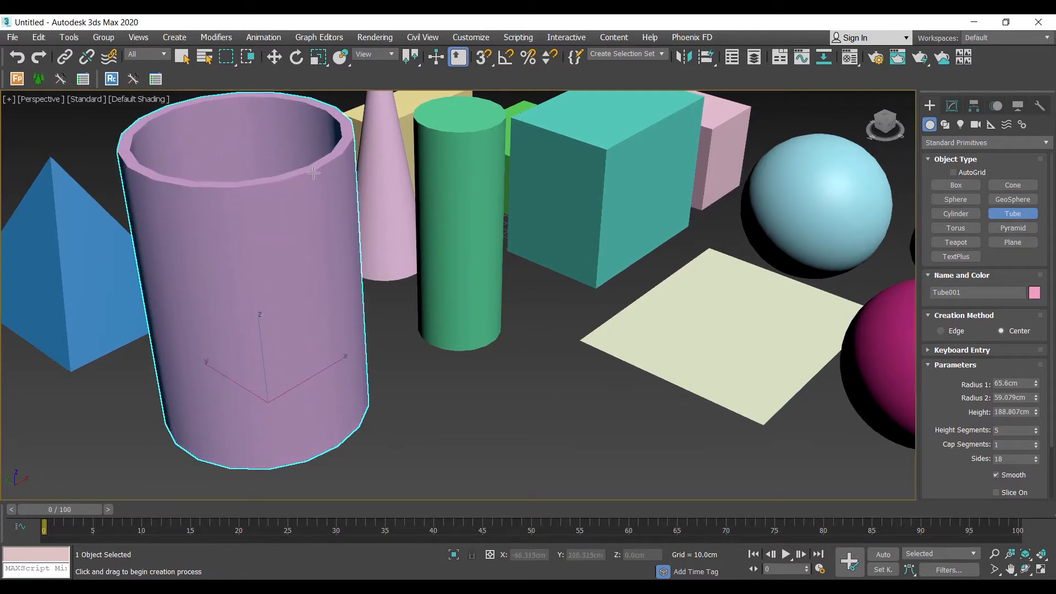
{"action": "left_click", "coordinate": [305, 152]}
Step: Create a torus behind the blue sphere with a main radius of about 77 cm and a tube radius of about 30 cm
{"action": "scroll", "coordinate": [396, 330], "scroll_direction": "down", "scroll_amount": 6}
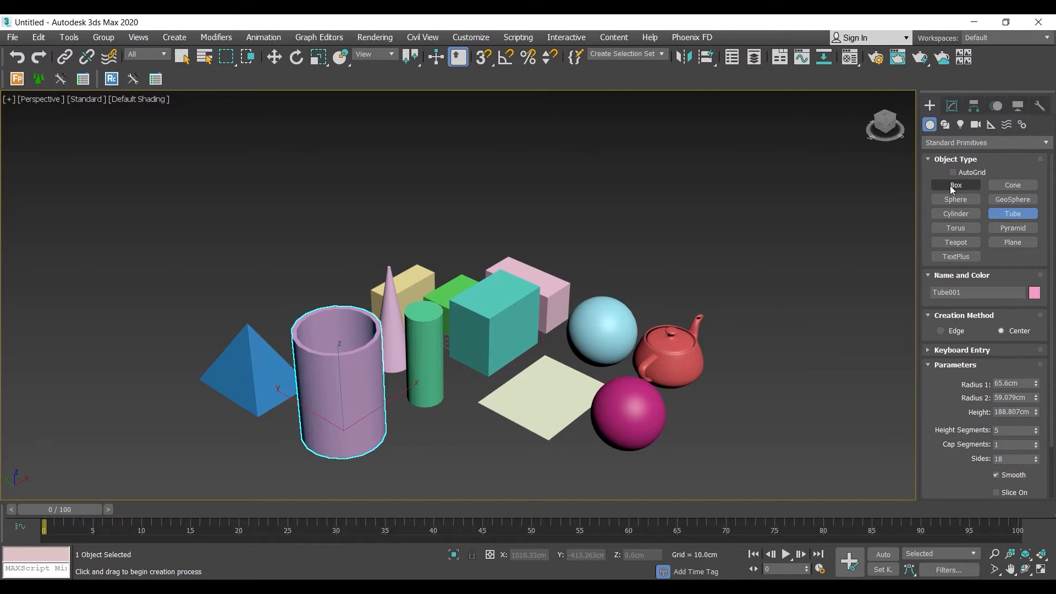
{"action": "middle_click_drag", "start_coordinate": [581, 367], "coordinate": [673, 316]}
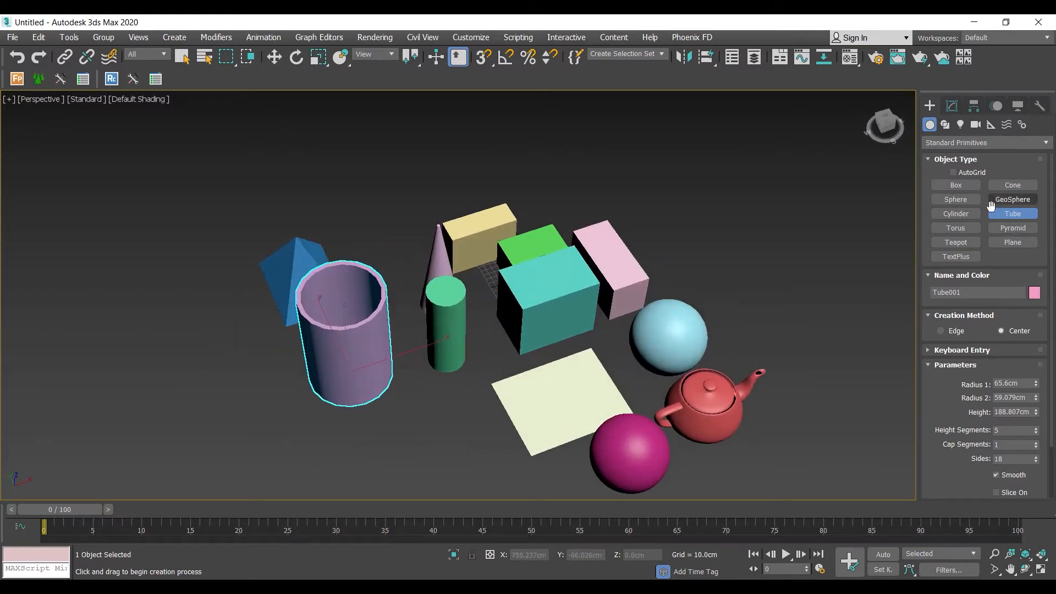
{"action": "left_click", "coordinate": [956, 242]}
{"action": "left_click", "coordinate": [956, 227]}
{"action": "left_click_drag", "start_coordinate": [732, 242], "coordinate": [783, 282]}
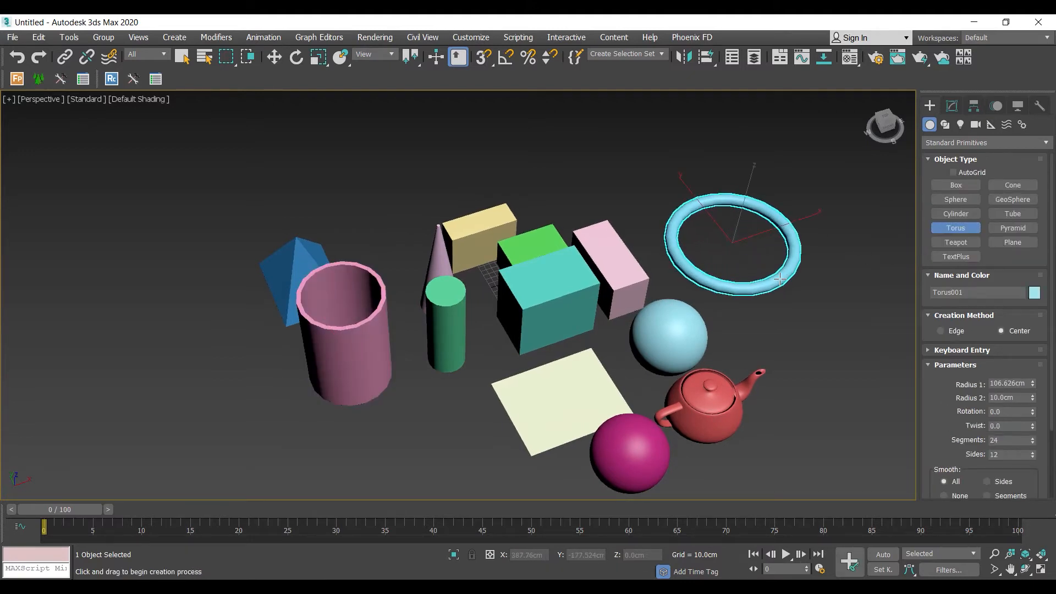
{"action": "left_click", "coordinate": [767, 253]}
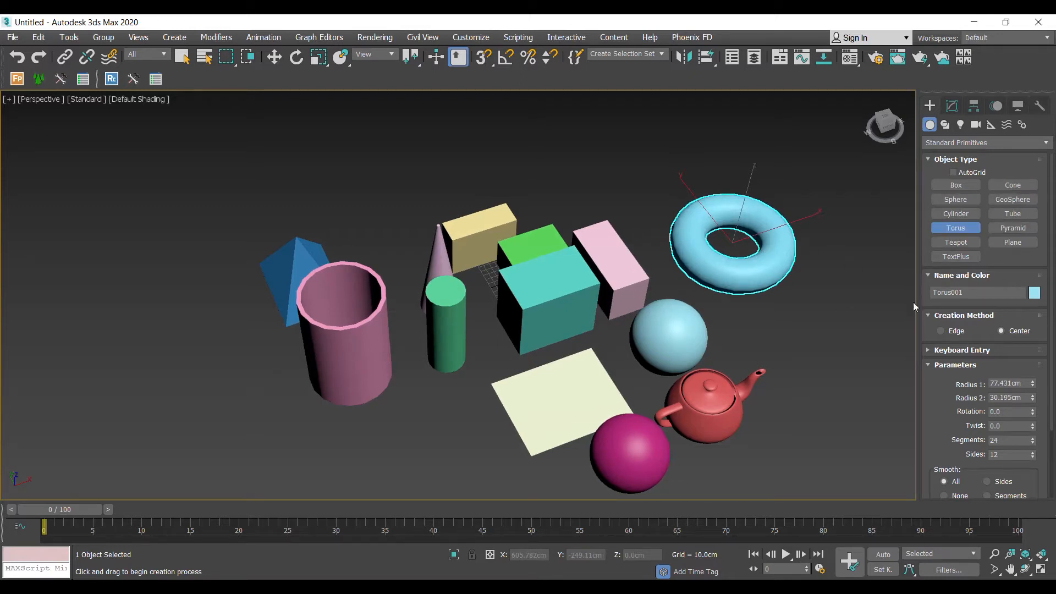
Step: Create two small tori, one near the teapot and one beside the green cylinder with radii about 17 and 6 cm, and end torus creation
{"action": "middle_click_drag", "start_coordinate": [340, 278], "coordinate": [203, 270]}
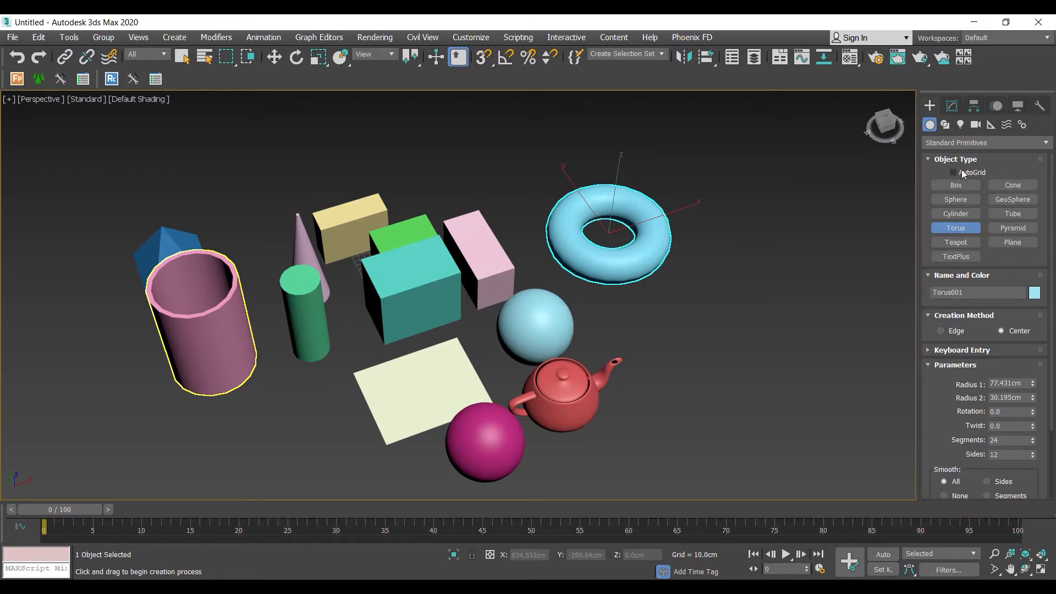
{"action": "left_click_drag", "start_coordinate": [627, 315], "coordinate": [627, 315]}
{"action": "left_click", "coordinate": [710, 300]}
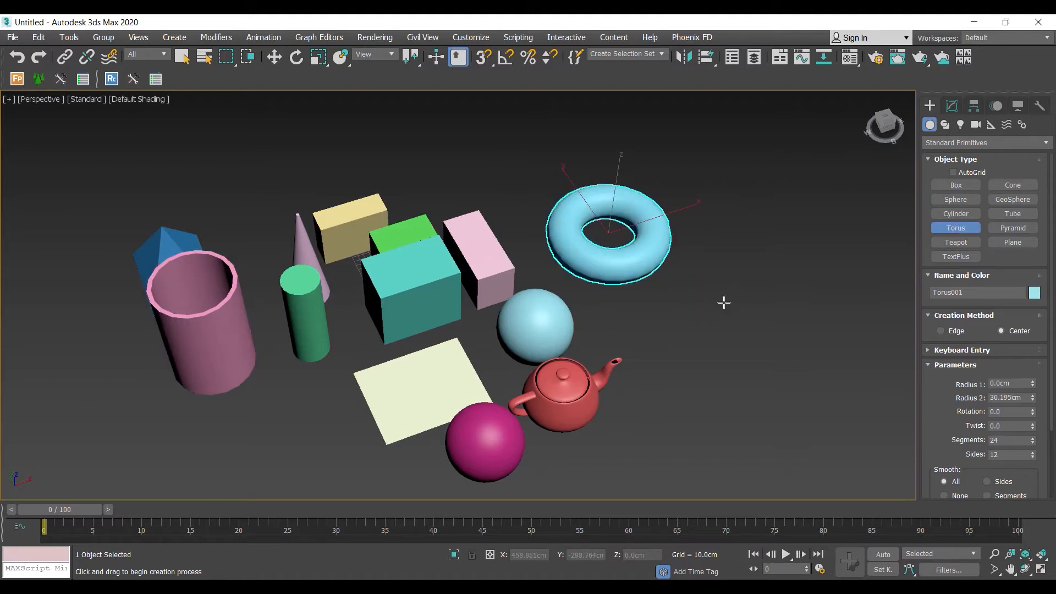
{"action": "left_click_drag", "start_coordinate": [645, 326], "coordinate": [666, 329]}
{"action": "left_click", "coordinate": [657, 328]}
{"action": "left_click_drag", "start_coordinate": [281, 360], "coordinate": [289, 372]}
{"action": "left_click", "coordinate": [287, 363]}
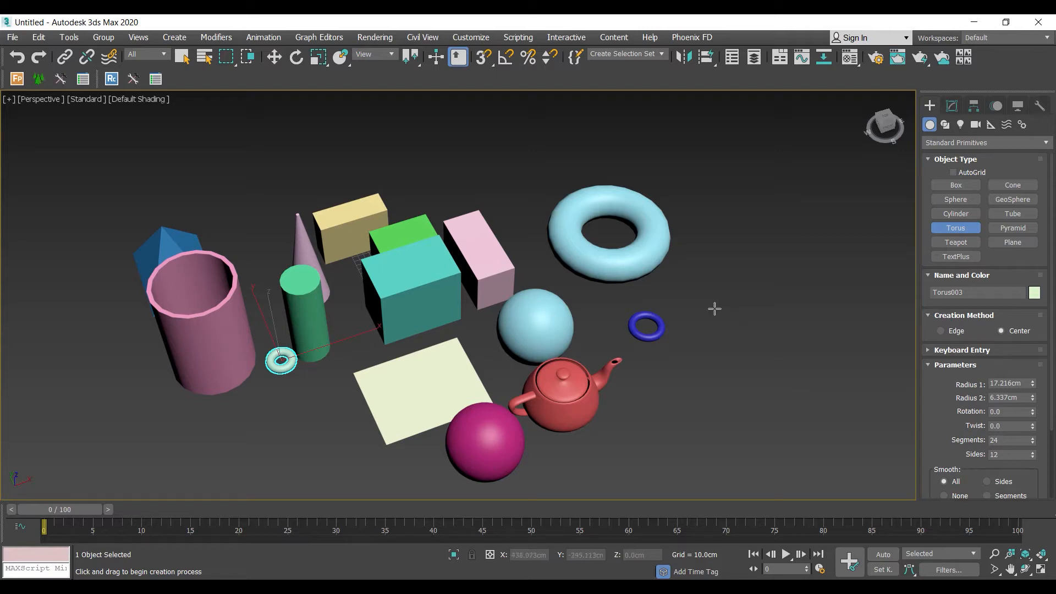
{"action": "right_click", "coordinate": [684, 283]}
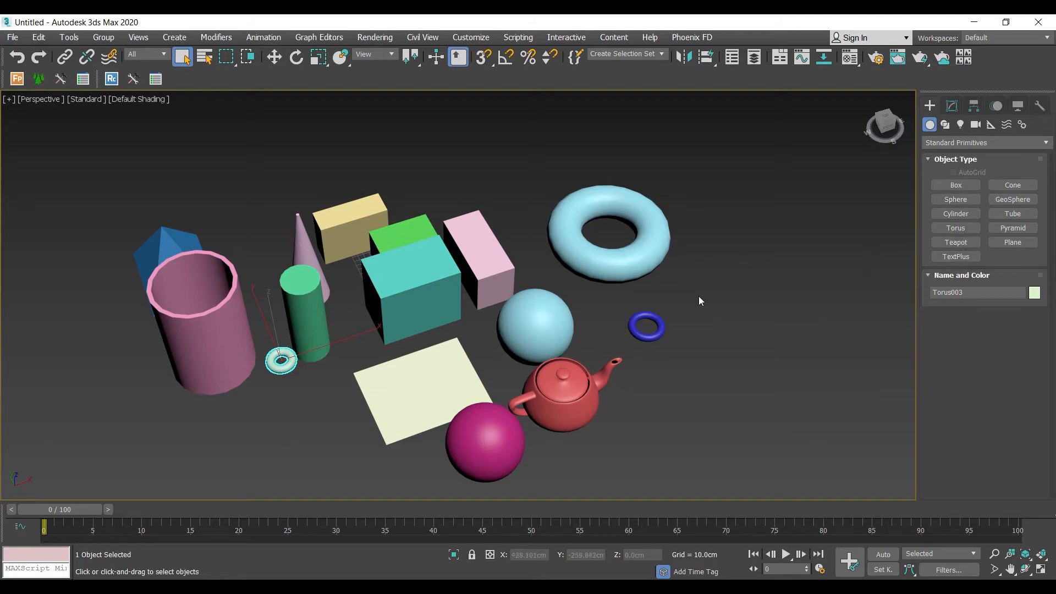
Step: Clear the selection, create a second teapot with a radius of about 28 cm beside the small blue torus, and end teapot creation
{"action": "left_click", "coordinate": [800, 351]}
{"action": "left_click_drag", "start_coordinate": [753, 297], "coordinate": [803, 420]}
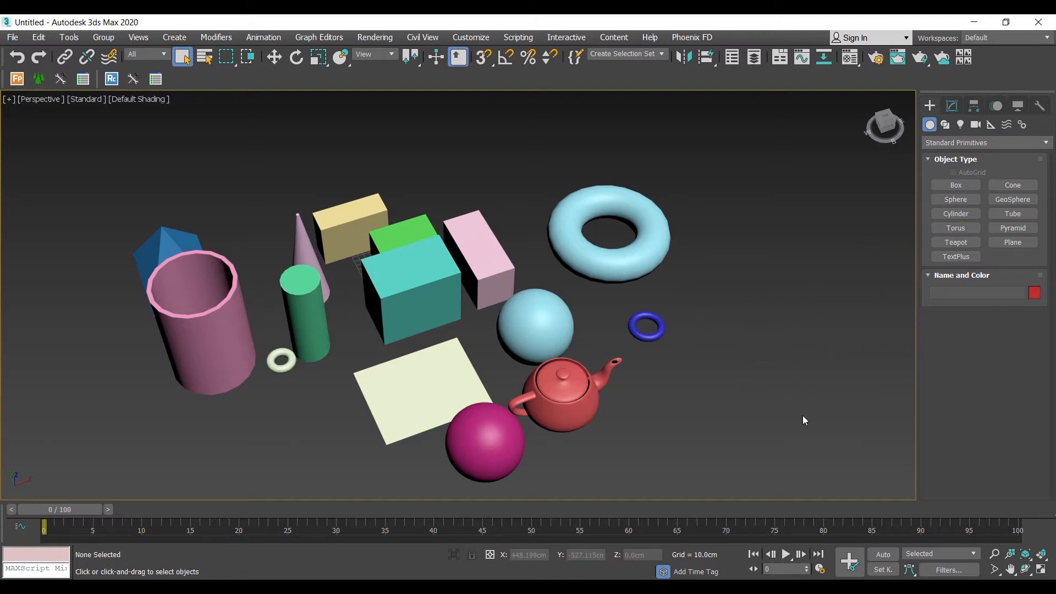
{"action": "left_click", "coordinate": [954, 242]}
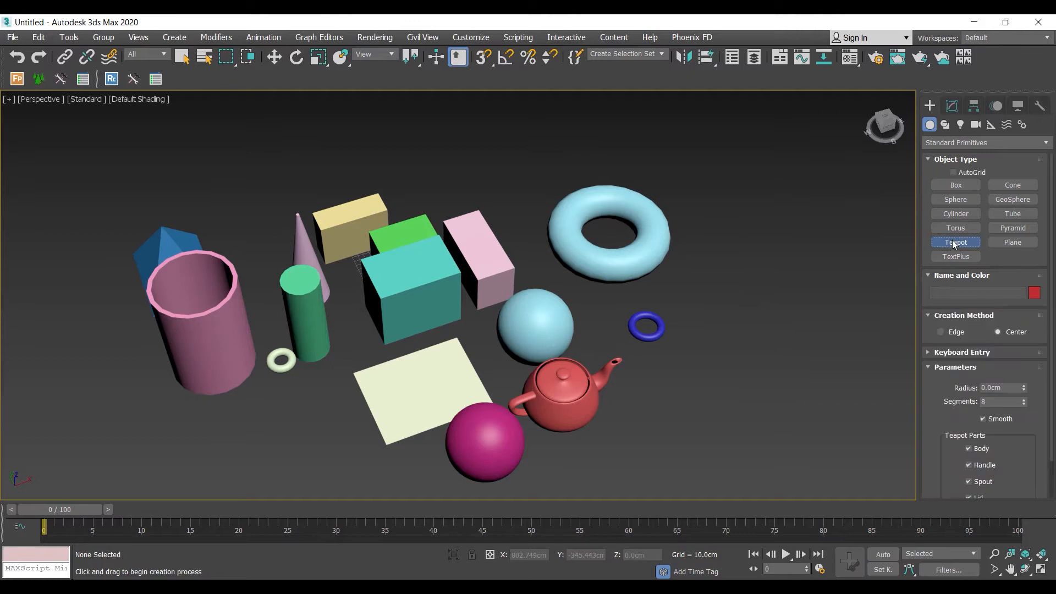
{"action": "left_click_drag", "start_coordinate": [656, 370], "coordinate": [669, 382]}
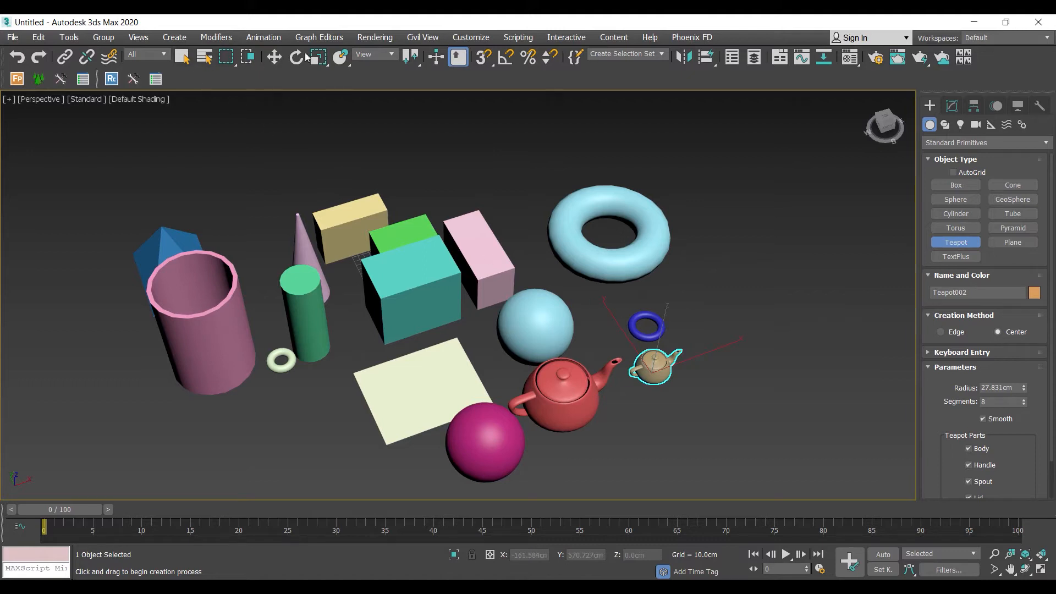
{"action": "left_click", "coordinate": [187, 58]}
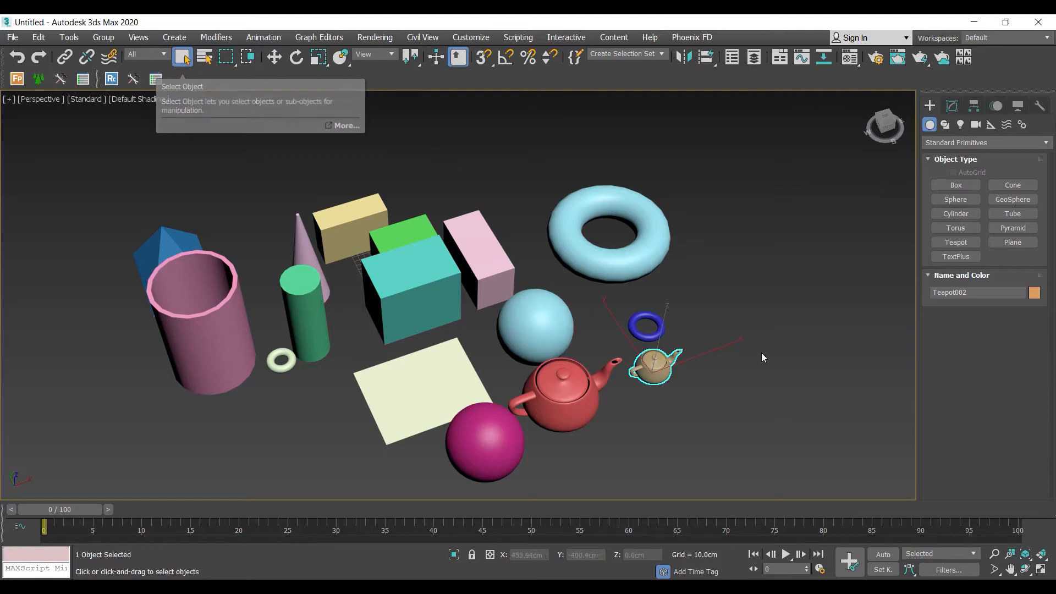
Step: Create a tall box beyond the small teapot with a base about 58 cm long and 56 cm wide, and end box creation
{"action": "left_click", "coordinate": [952, 186]}
{"action": "left_click_drag", "start_coordinate": [716, 339], "coordinate": [768, 356]}
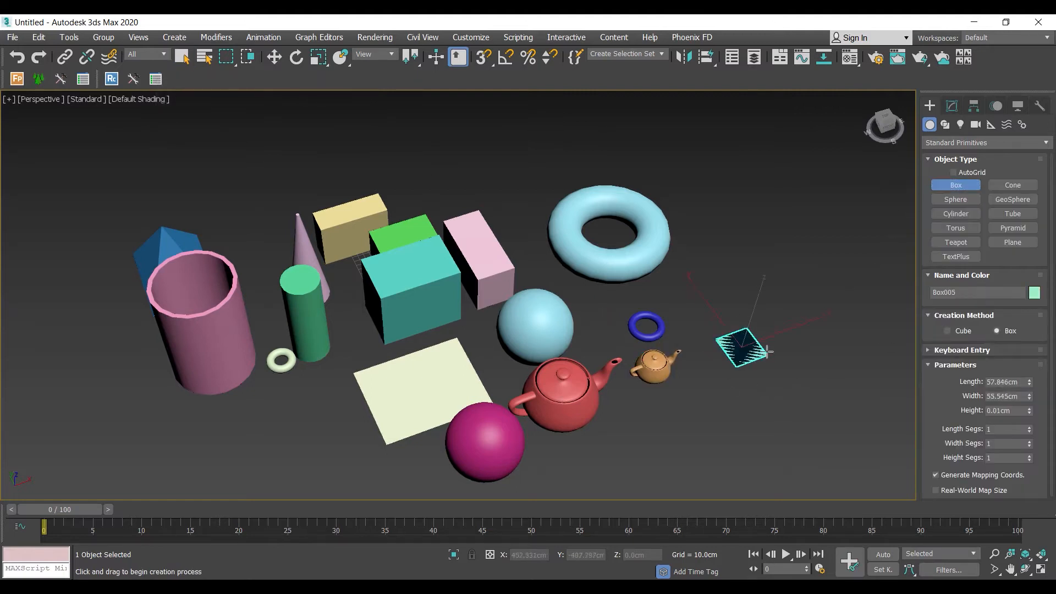
{"action": "left_click", "coordinate": [778, 281]}
{"action": "right_click", "coordinate": [835, 266]}
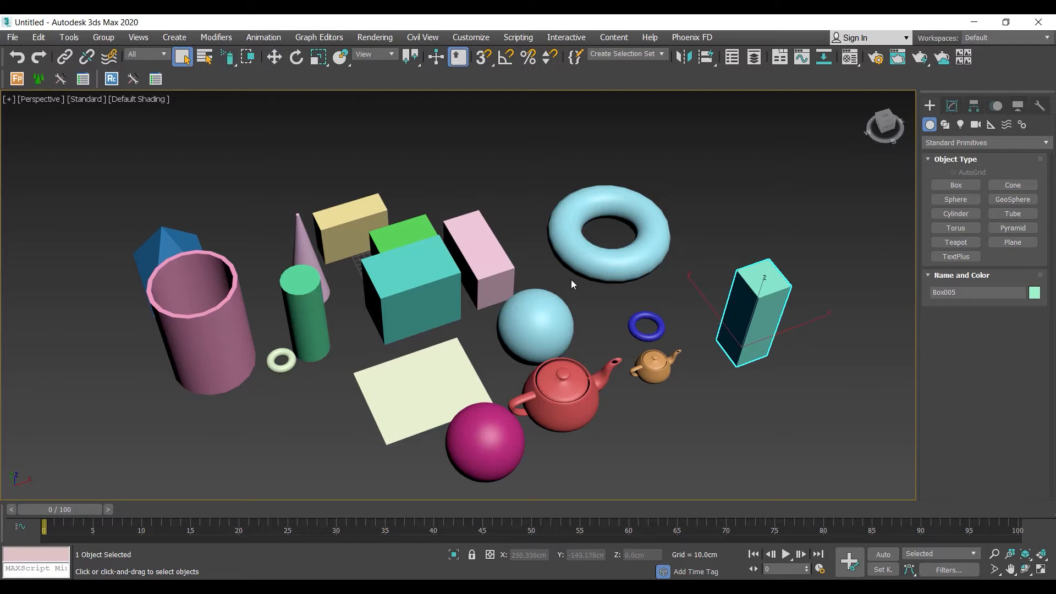
{"action": "middle_click_drag", "start_coordinate": [726, 268], "coordinate": [672, 239]}
{"action": "left_click", "coordinate": [734, 190]}
{"action": "left_click", "coordinate": [713, 252]}
{"action": "middle_click_drag", "start_coordinate": [707, 286], "coordinate": [752, 339]}
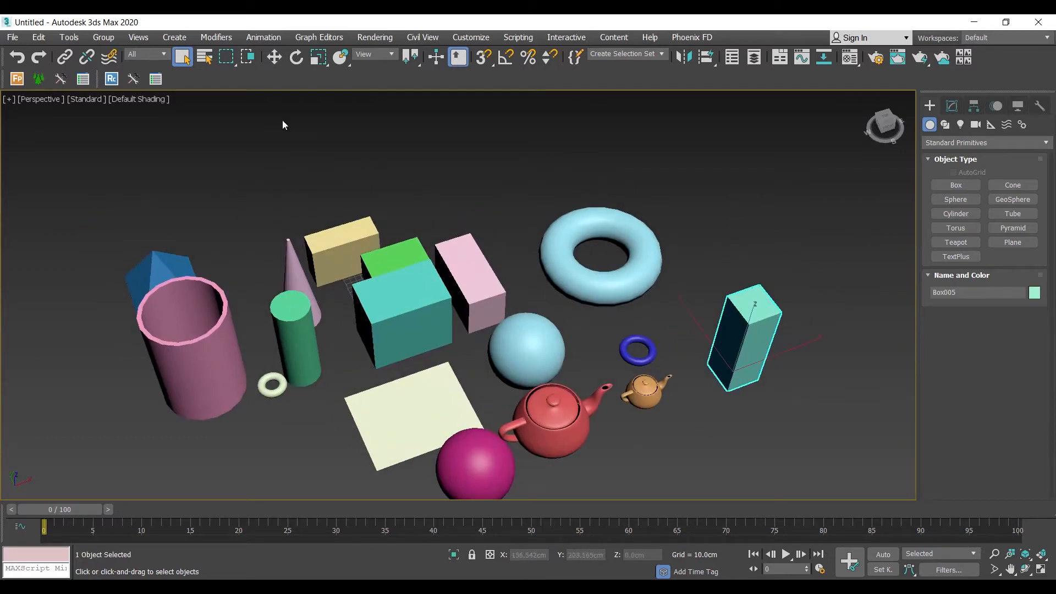
Step: Select the large torus, small blue torus, small teapot, red teapot, blue sphere and magenta sphere one at a time
{"action": "left_click", "coordinate": [182, 58]}
{"action": "middle_click_drag", "start_coordinate": [402, 255], "coordinate": [346, 231]}
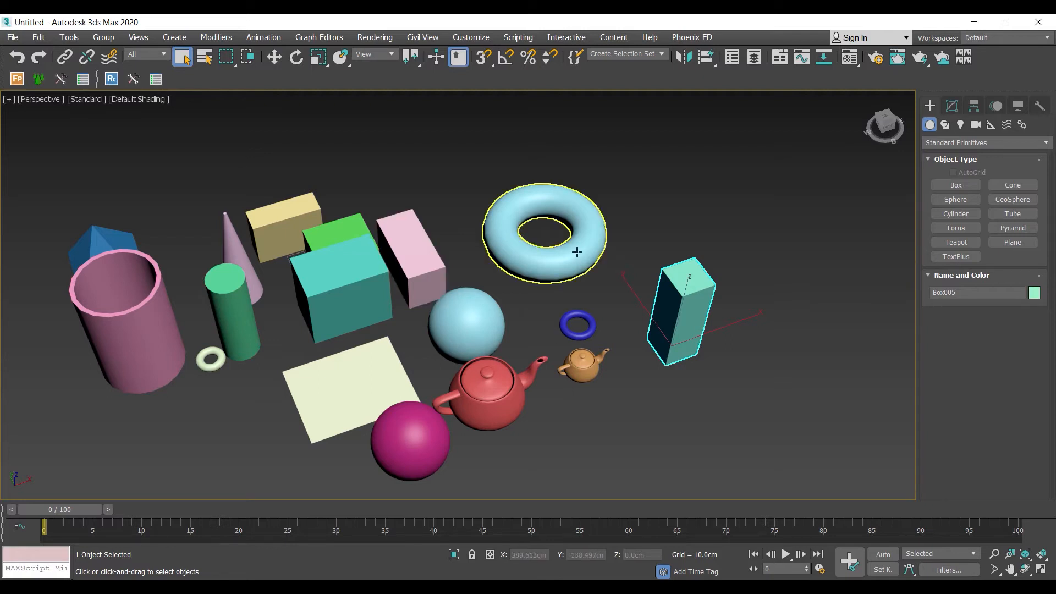
{"action": "left_click", "coordinate": [602, 248]}
{"action": "left_click", "coordinate": [578, 325]}
{"action": "left_click", "coordinate": [581, 373]}
{"action": "left_click", "coordinate": [501, 388]}
{"action": "left_click", "coordinate": [466, 330]}
{"action": "left_click", "coordinate": [424, 412]}
Step: Region-select several groups of objects, ending with the large torus, small blue torus, small teapot and tall box
{"action": "left_click_drag", "start_coordinate": [741, 150], "coordinate": [489, 399]}
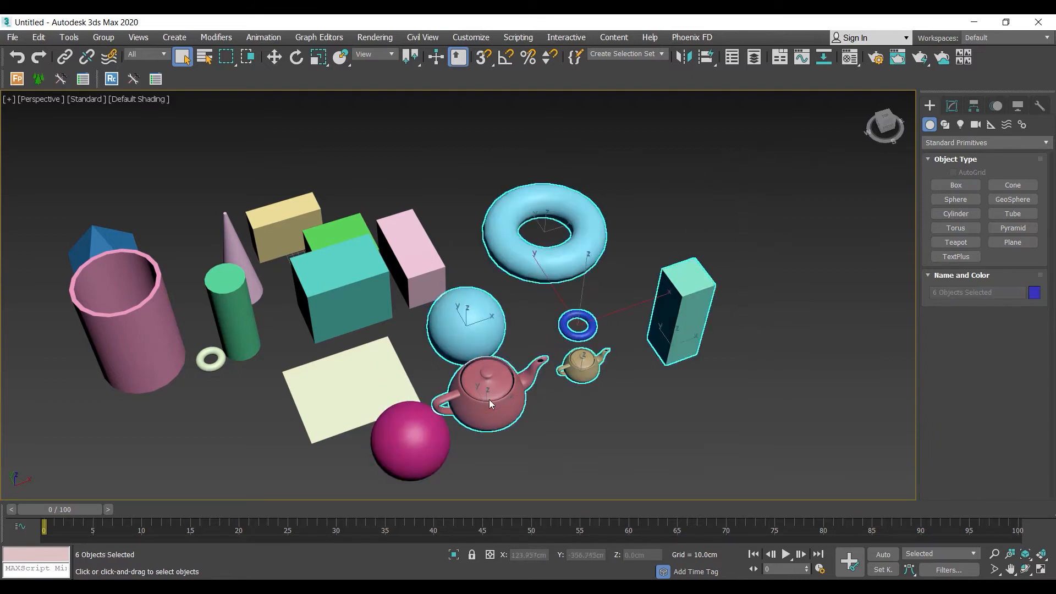
{"action": "left_click_drag", "start_coordinate": [274, 363], "coordinate": [336, 406]}
{"action": "left_click_drag", "start_coordinate": [749, 161], "coordinate": [563, 415]}
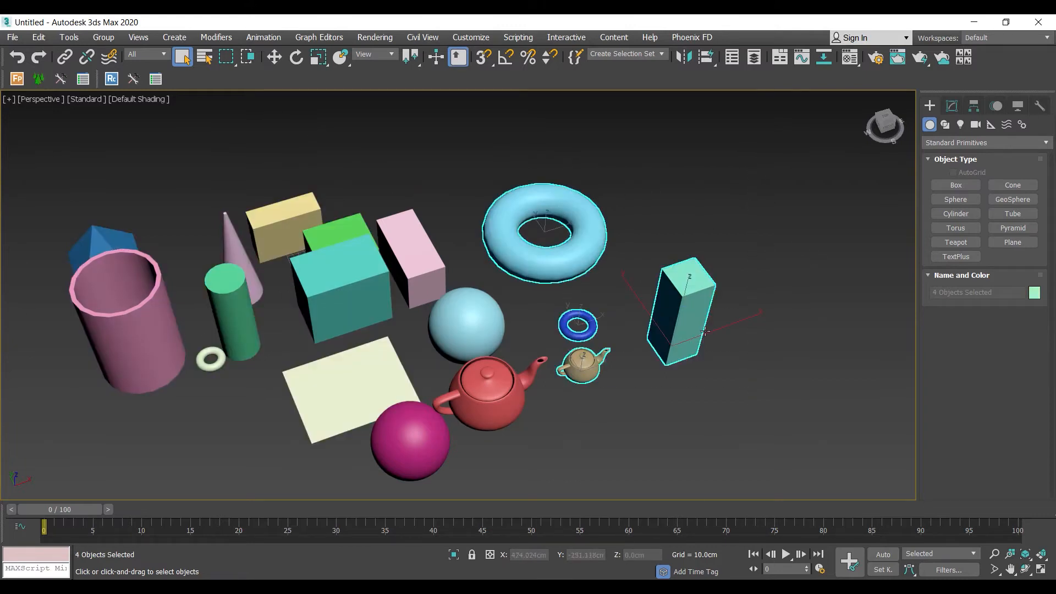
Step: Region-select the pyramid, tube, cone, cylinder and cream torus, and add the other tori, both teapots, tall box, plane and magenta sphere
{"action": "left_click_drag", "start_coordinate": [45, 213], "coordinate": [240, 401]}
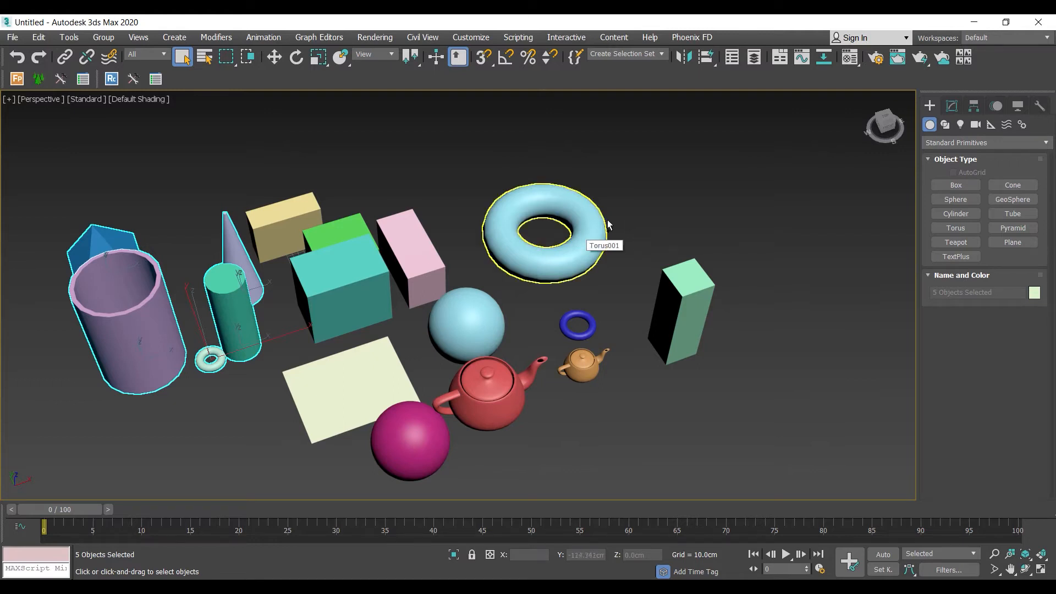
{"action": "left_click", "coordinate": [588, 239], "text": "ctrl"}
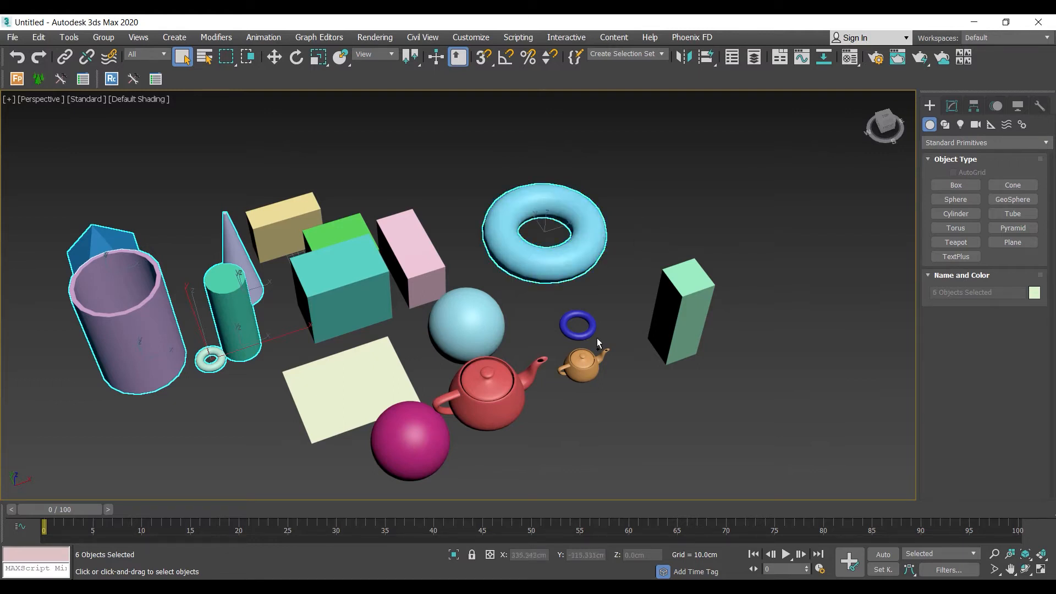
{"action": "left_click", "coordinate": [583, 324], "text": "ctrl"}
{"action": "left_click", "coordinate": [600, 371], "text": "ctrl"}
{"action": "left_click", "coordinate": [704, 316], "text": "ctrl"}
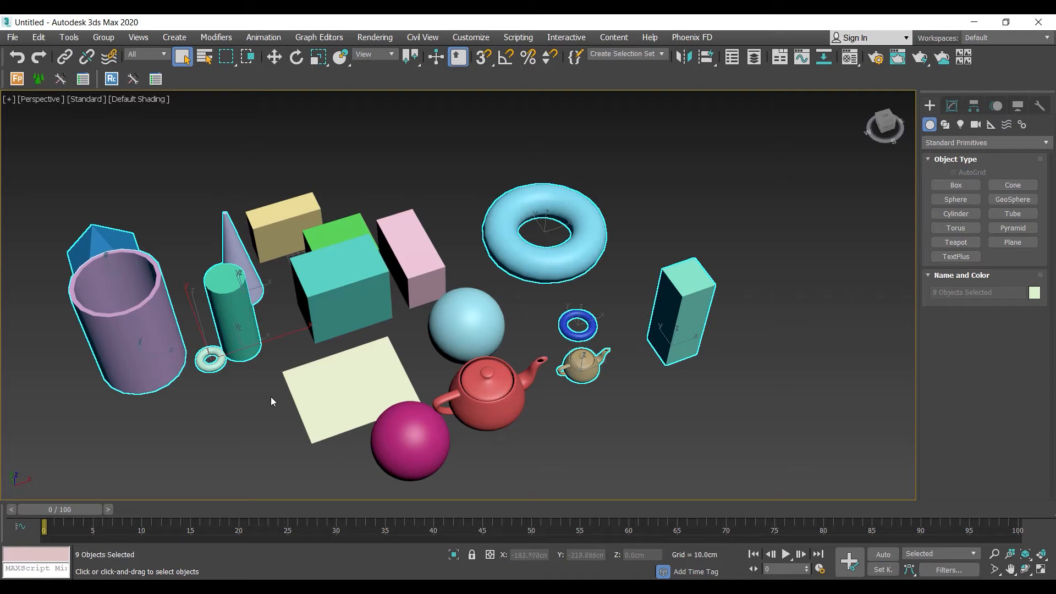
{"action": "left_click_drag", "start_coordinate": [269, 389], "coordinate": [545, 497]}
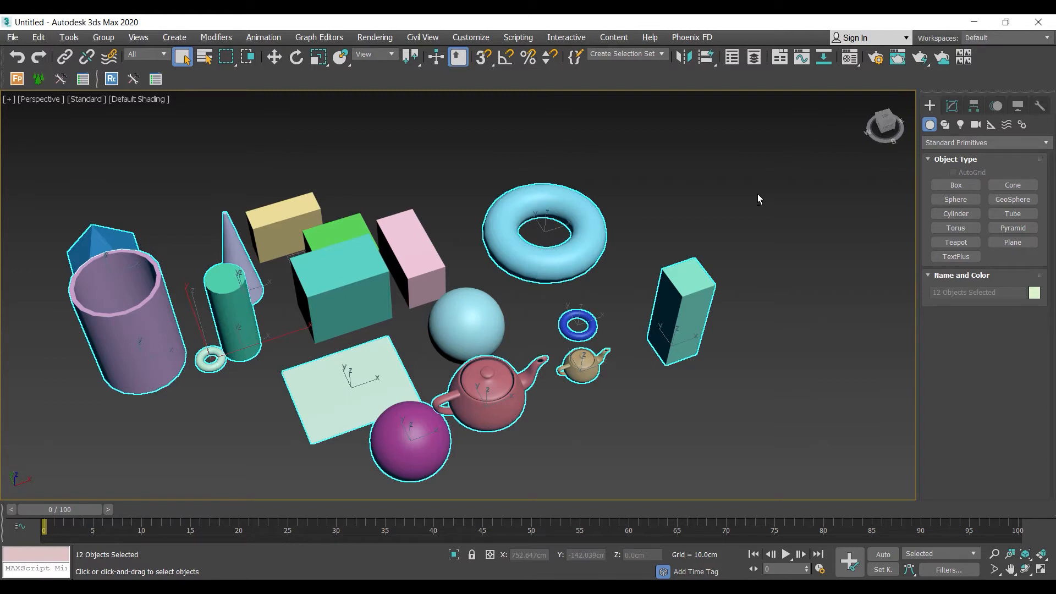
Step: Remove the tall box, large and blue tori, plane, magenta sphere and both teapots from the selection
{"action": "left_click", "coordinate": [684, 293], "text": "alt"}
{"action": "left_click", "coordinate": [563, 260], "text": "alt"}
{"action": "left_click", "coordinate": [576, 334], "text": "alt"}
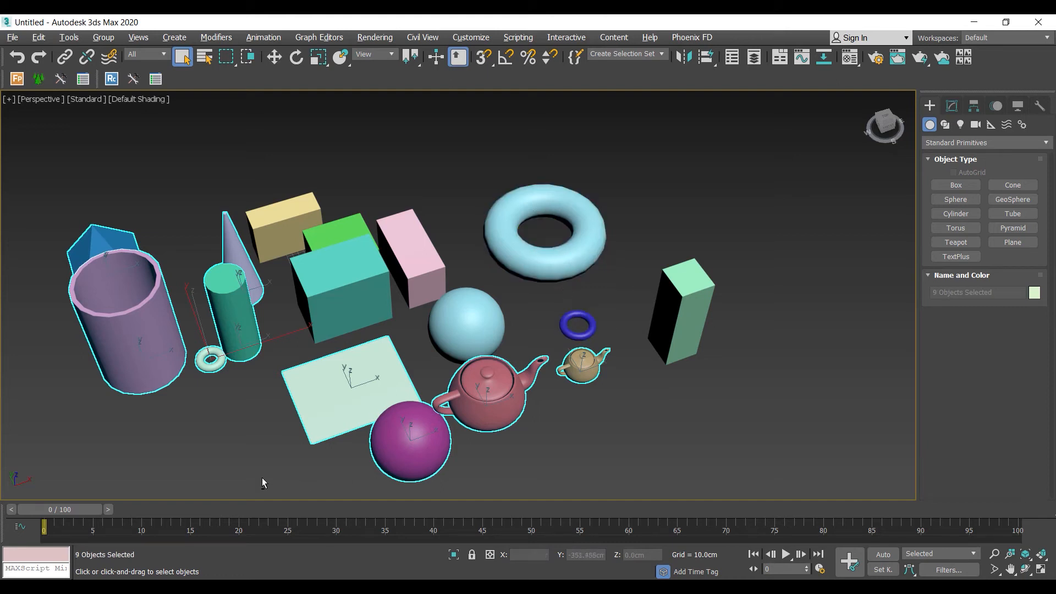
{"action": "left_click_drag", "start_coordinate": [294, 481], "coordinate": [615, 364]}
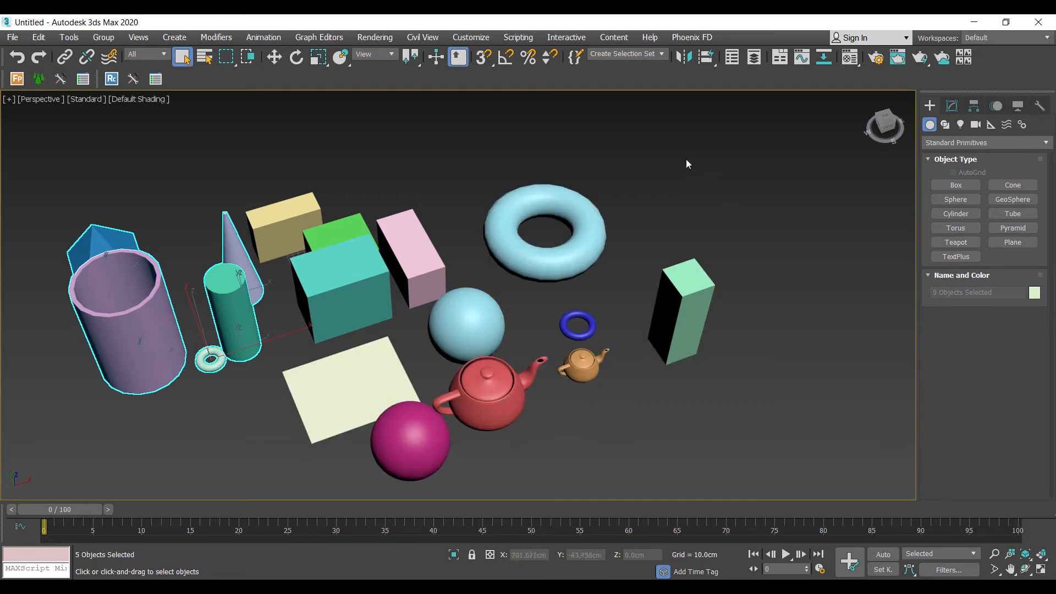
Step: Region-add the tall box, large and blue tori, teapots and blue sphere, region-remove all of these but the box, and add them back individually
{"action": "left_click_drag", "start_coordinate": [739, 138], "coordinate": [490, 420]}
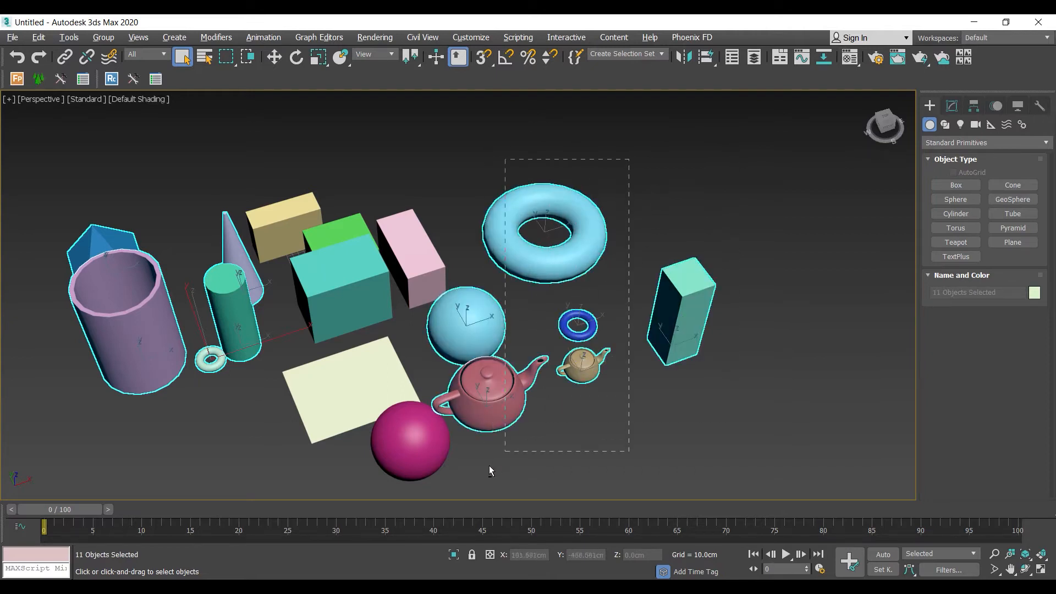
{"action": "left_click_drag", "start_coordinate": [480, 478], "coordinate": [480, 473], "text": "alt"}
{"action": "left_click", "coordinate": [587, 233], "text": "ctrl"}
{"action": "left_click", "coordinate": [575, 314], "text": "ctrl"}
{"action": "left_click", "coordinate": [582, 363], "text": "ctrl"}
{"action": "left_click", "coordinate": [468, 325], "text": "ctrl"}
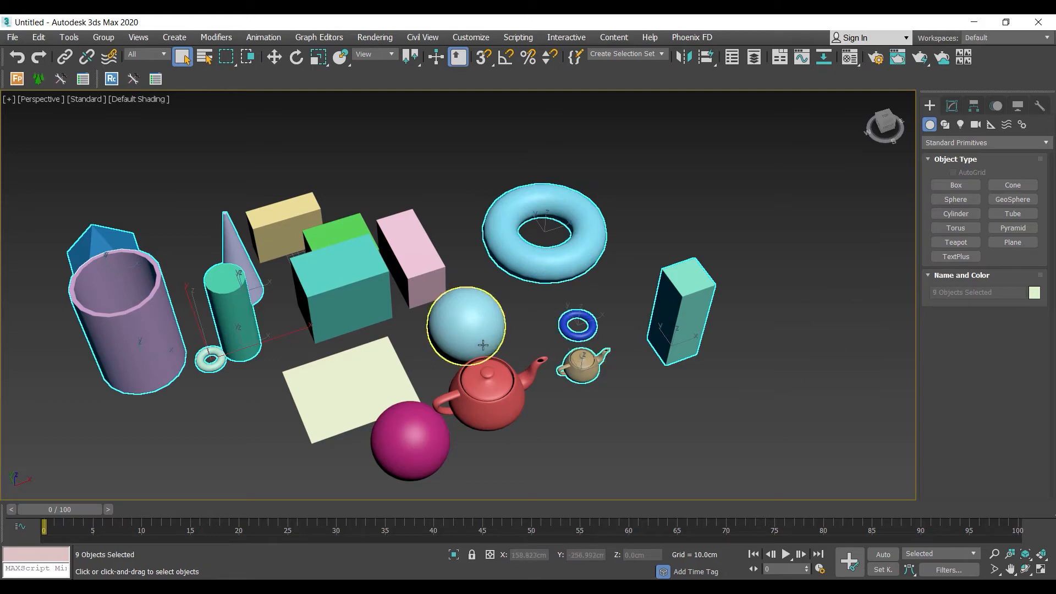
{"action": "left_click", "coordinate": [502, 391], "text": "ctrl"}
Step: Deselect both teapots, the blue sphere, the blue torus, the large torus and the tall box one by one
{"action": "left_click", "coordinate": [583, 366], "text": "alt"}
{"action": "left_click", "coordinate": [487, 397], "text": "alt"}
{"action": "left_click", "coordinate": [477, 331], "text": "alt"}
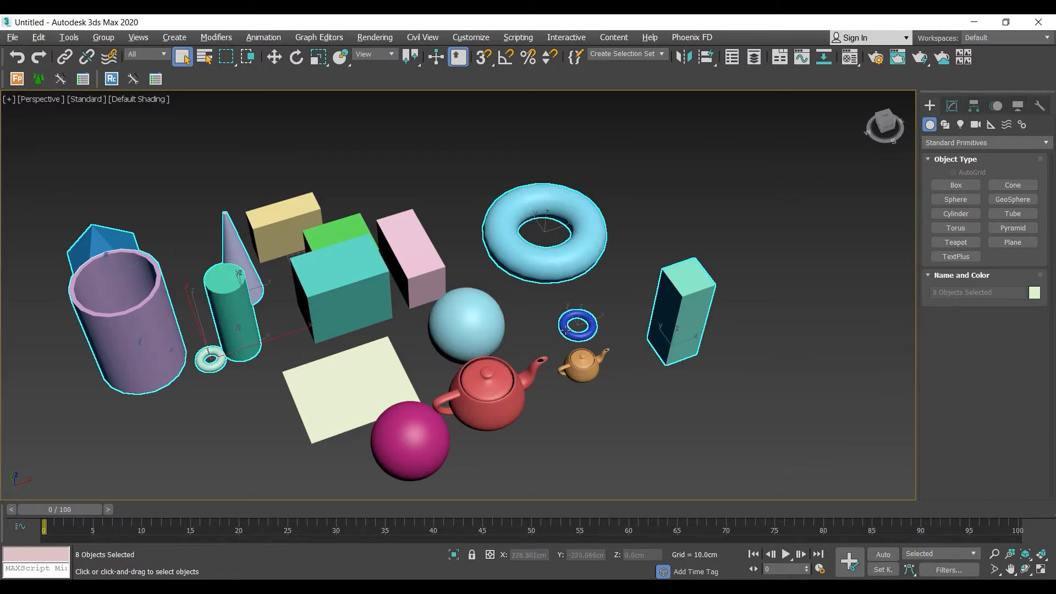
{"action": "left_click", "coordinate": [565, 331], "text": "alt"}
{"action": "left_click", "coordinate": [552, 264], "text": "alt"}
{"action": "left_click", "coordinate": [678, 288], "text": "alt"}
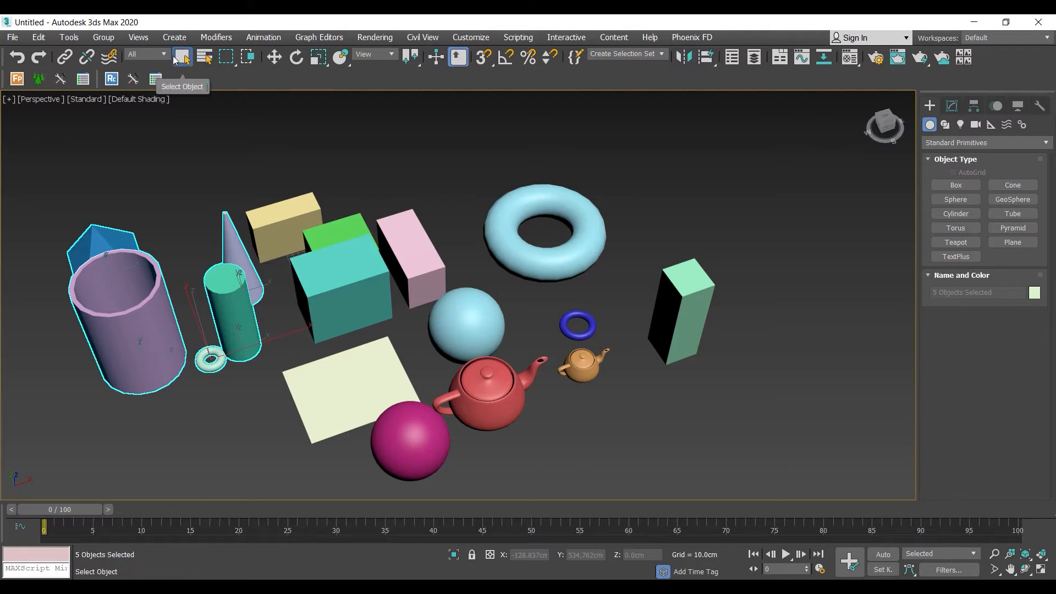
Step: Select Teapot001 and Teapot002 by name from the default layer in the scene object list
{"action": "left_click", "coordinate": [206, 55]}
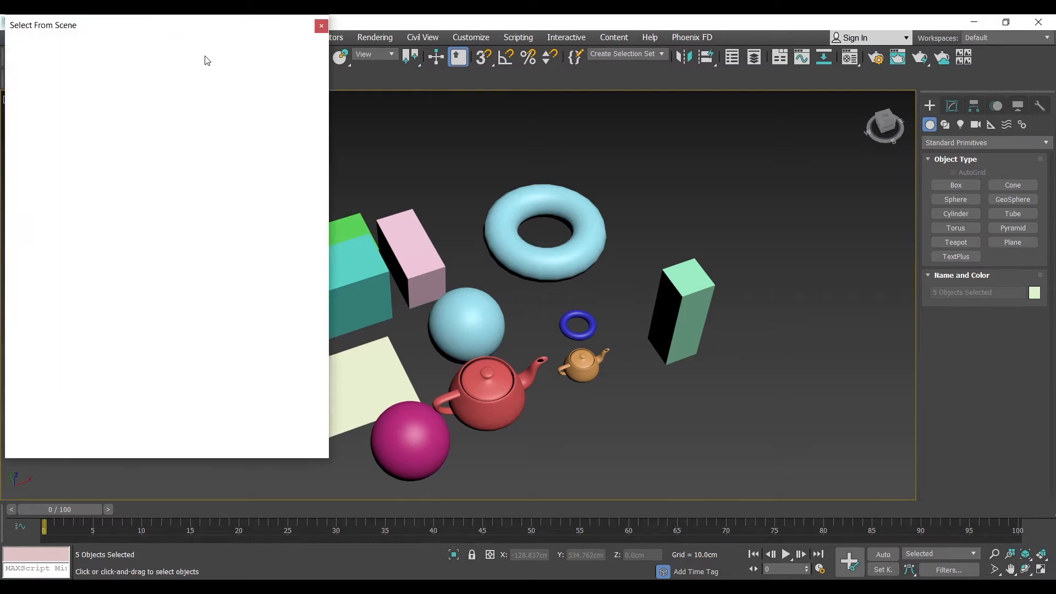
{"action": "left_click_drag", "start_coordinate": [172, 29], "coordinate": [270, 94]}
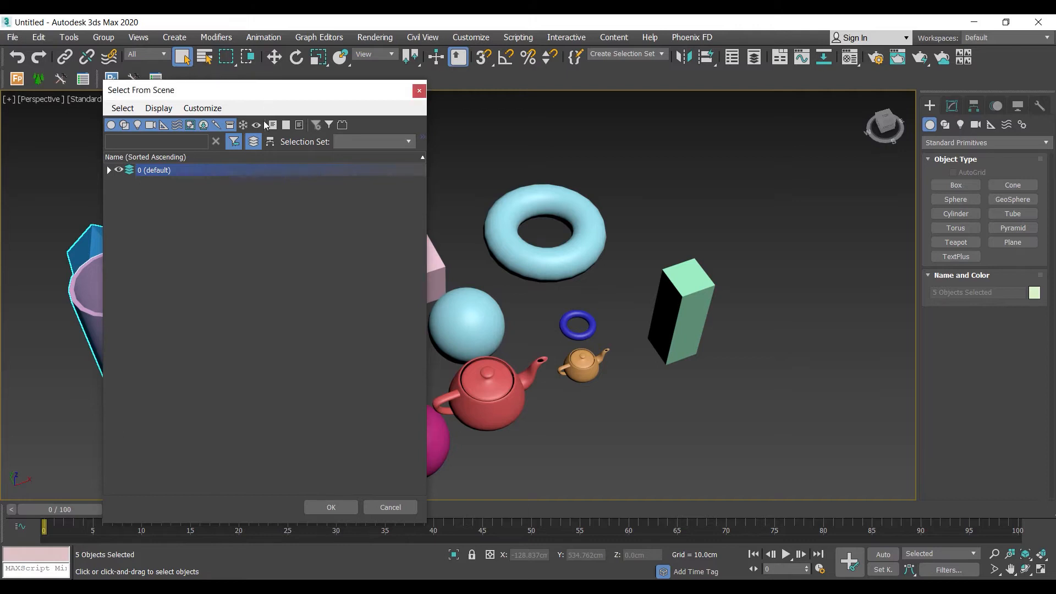
{"action": "left_click_drag", "start_coordinate": [258, 96], "coordinate": [212, 73]}
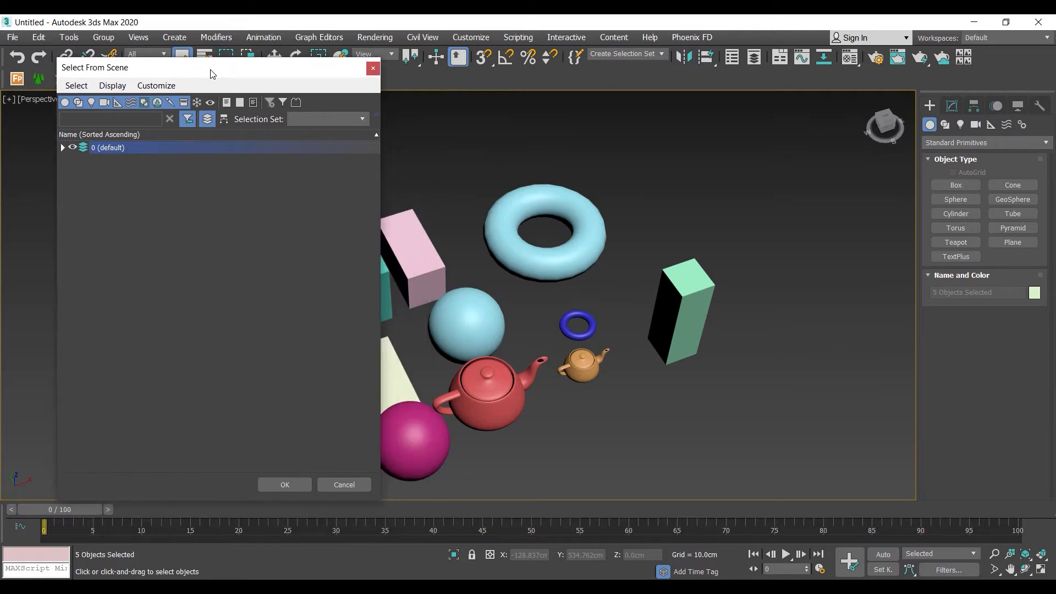
{"action": "left_click", "coordinate": [63, 147]}
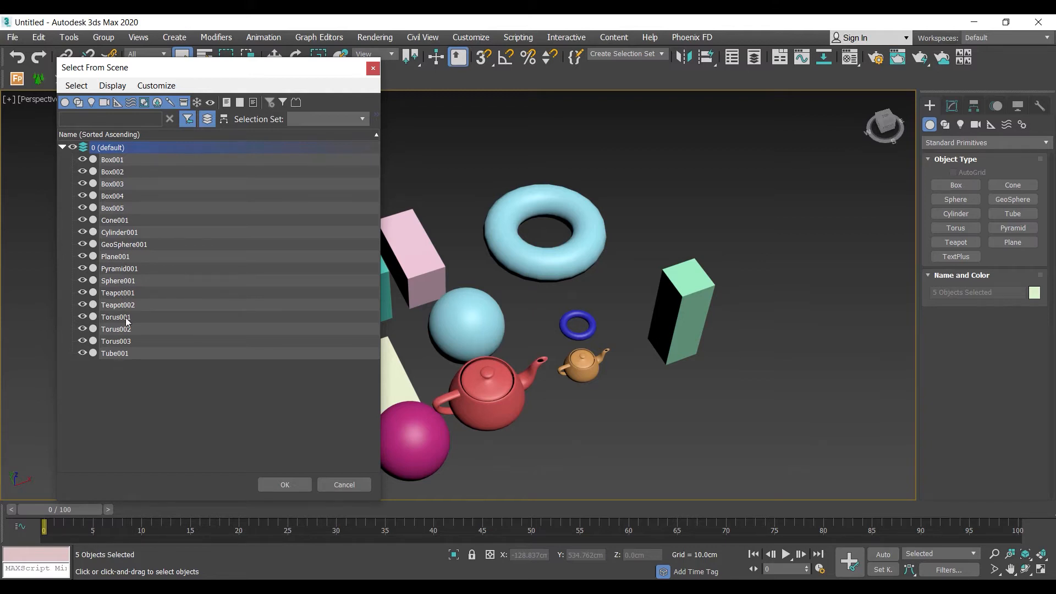
{"action": "left_click", "coordinate": [125, 283]}
{"action": "left_click", "coordinate": [125, 292]}
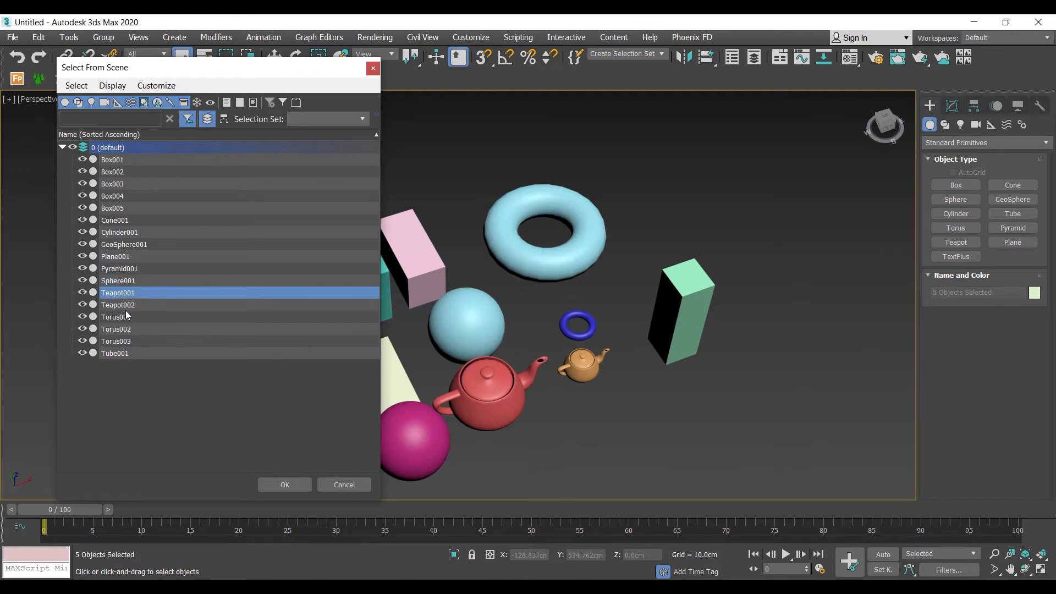
{"action": "left_click", "coordinate": [127, 306], "text": "ctrl"}
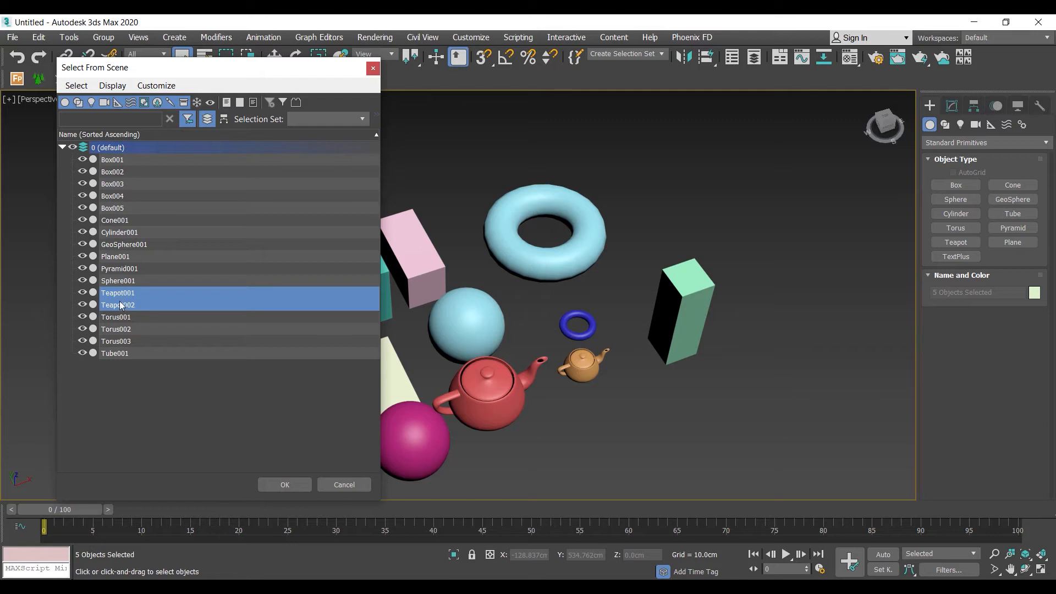
{"action": "left_click", "coordinate": [285, 486]}
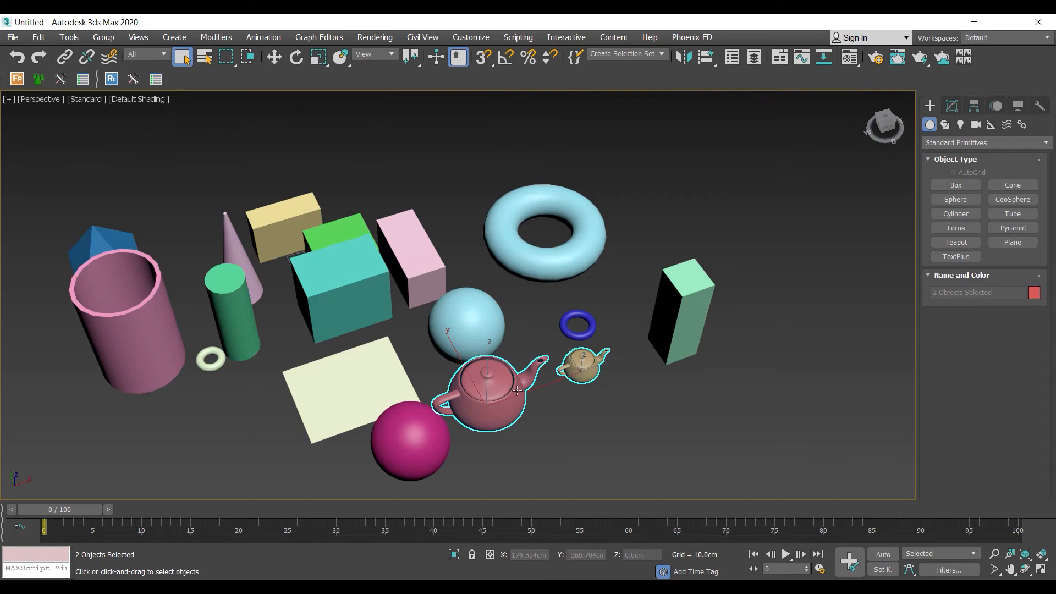
Step: Select the tall box, teal box, plane and blue sphere one at a time directly in the viewport
{"action": "left_click", "coordinate": [525, 297]}
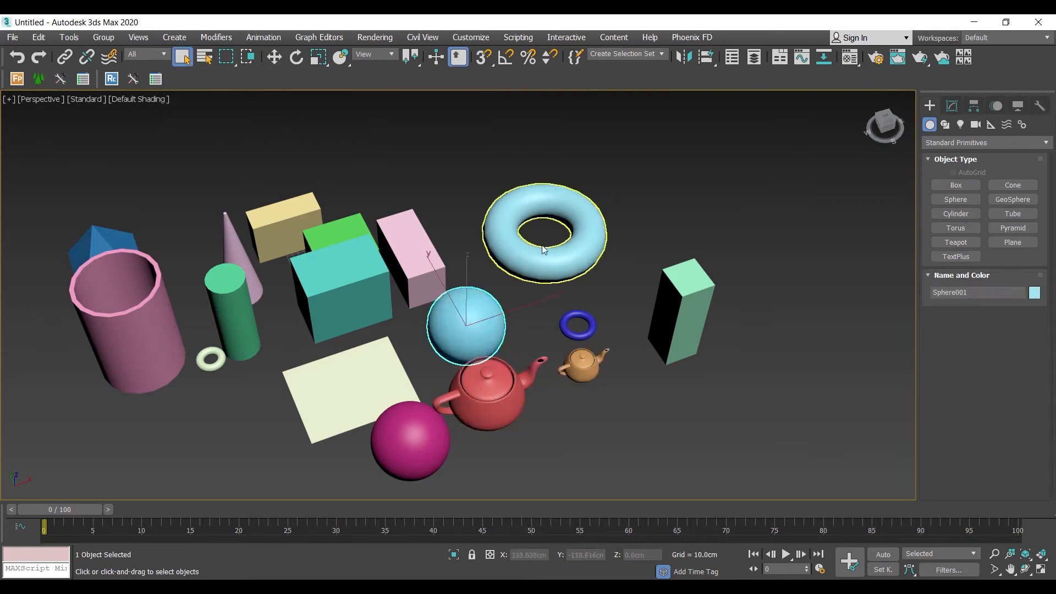
{"action": "left_click", "coordinate": [682, 311]}
{"action": "left_click", "coordinate": [344, 291]}
{"action": "left_click", "coordinate": [361, 397]}
{"action": "left_click", "coordinate": [469, 326]}
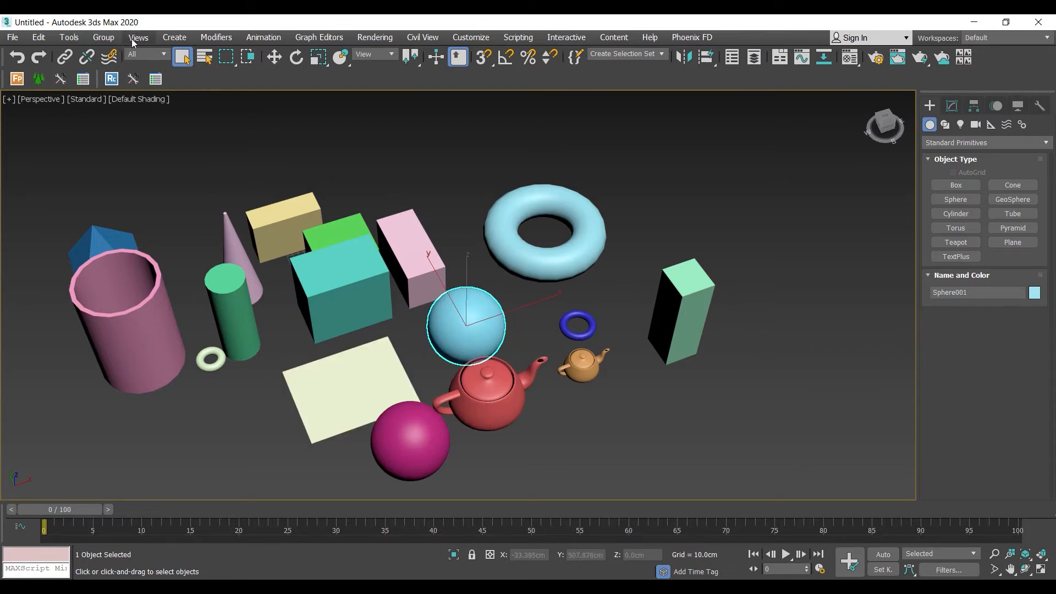
Step: View the object names under the default layer in the select-by-name list and cancel it
{"action": "left_click", "coordinate": [204, 57]}
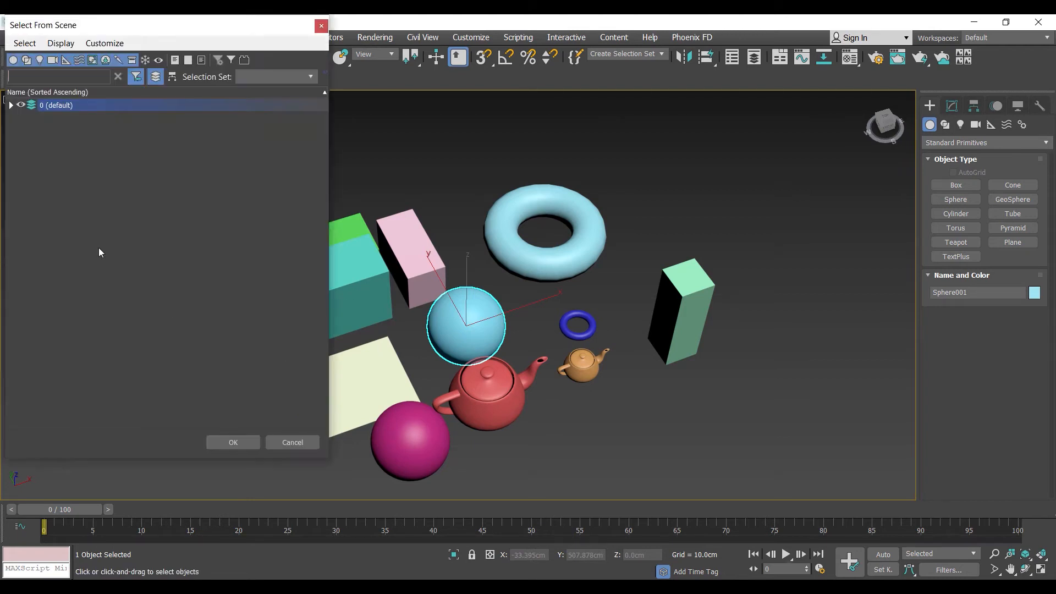
{"action": "left_click", "coordinate": [11, 105]}
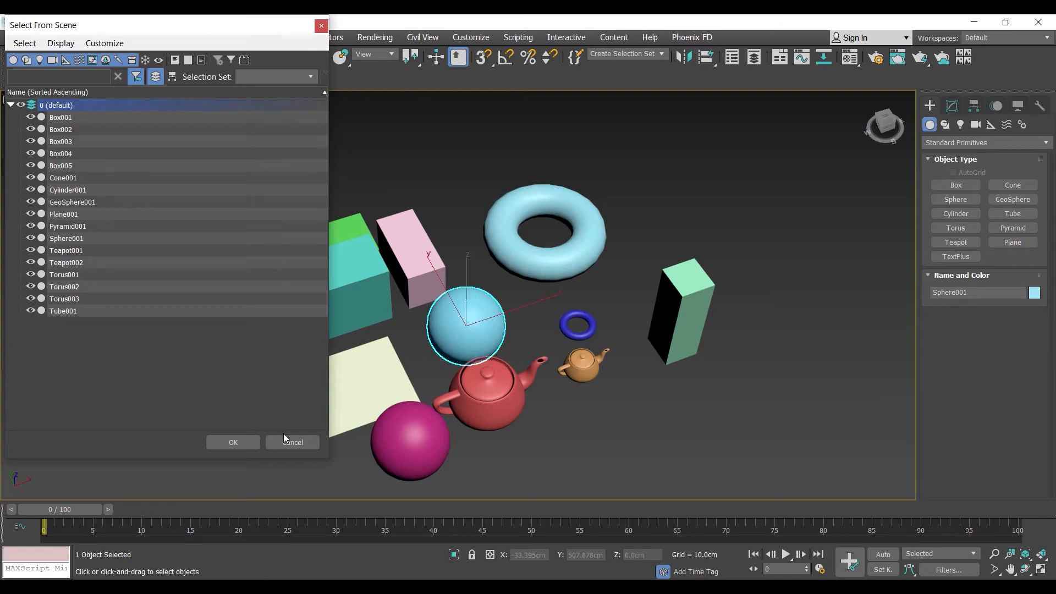
{"action": "left_click", "coordinate": [292, 446]}
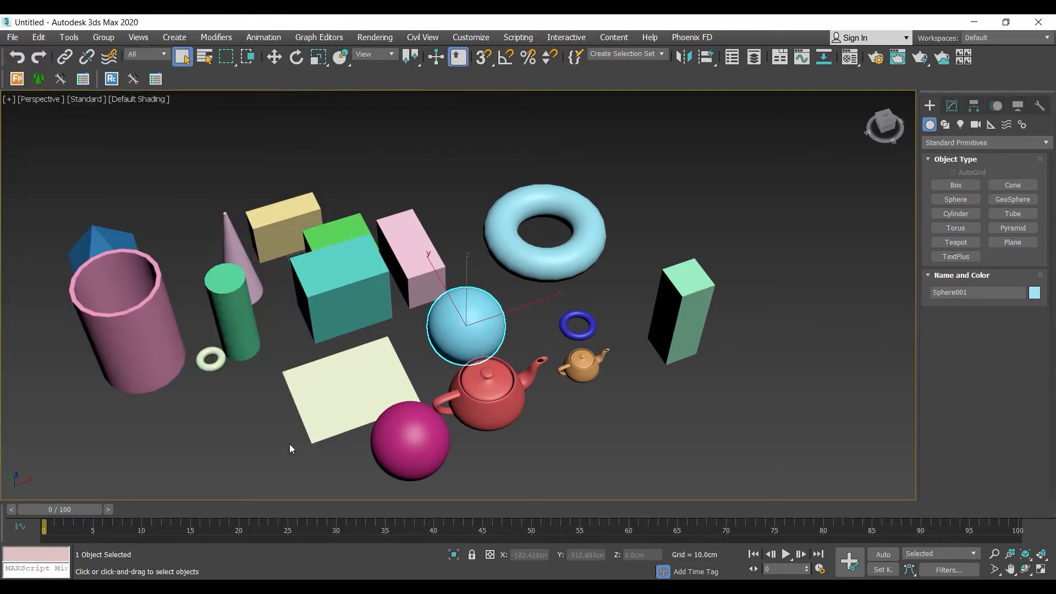
Step: Clear the selection, select the teal box, and open and close the select-by-name list
{"action": "left_click", "coordinate": [545, 329]}
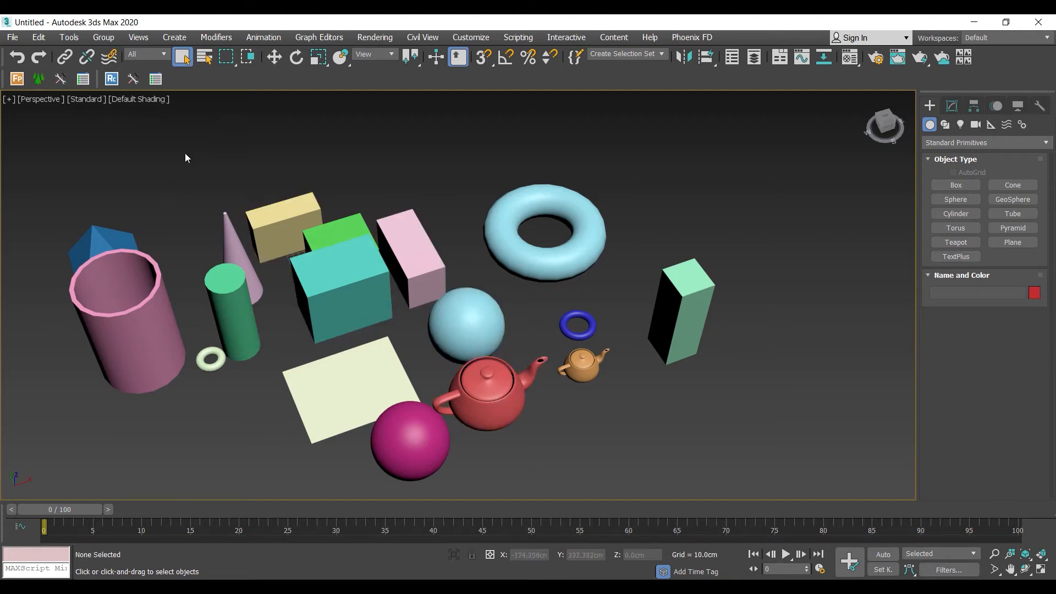
{"action": "left_click", "coordinate": [330, 286]}
{"action": "left_click", "coordinate": [204, 58]}
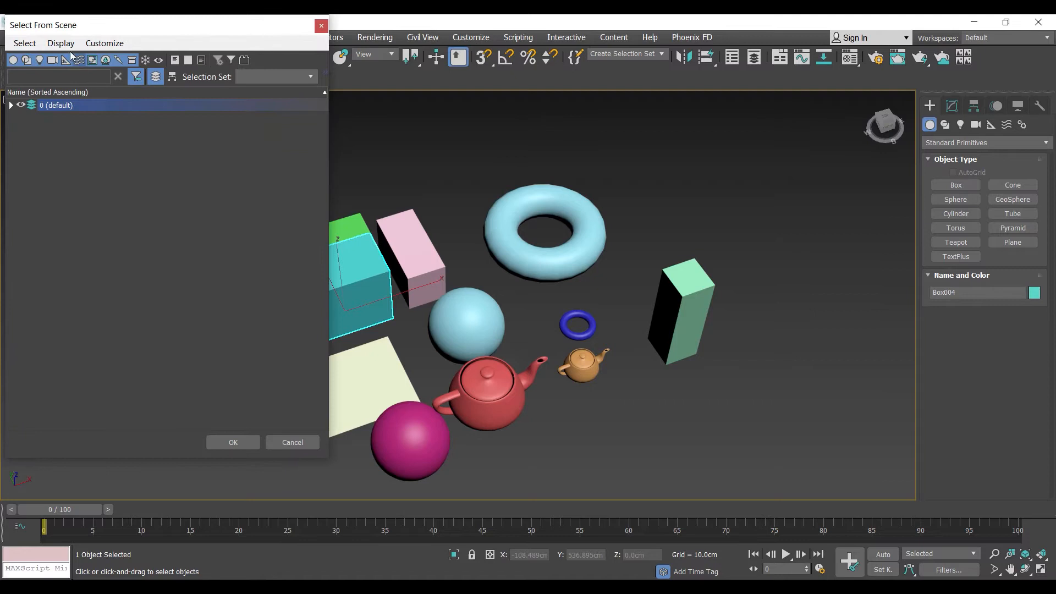
{"action": "left_click", "coordinate": [320, 26]}
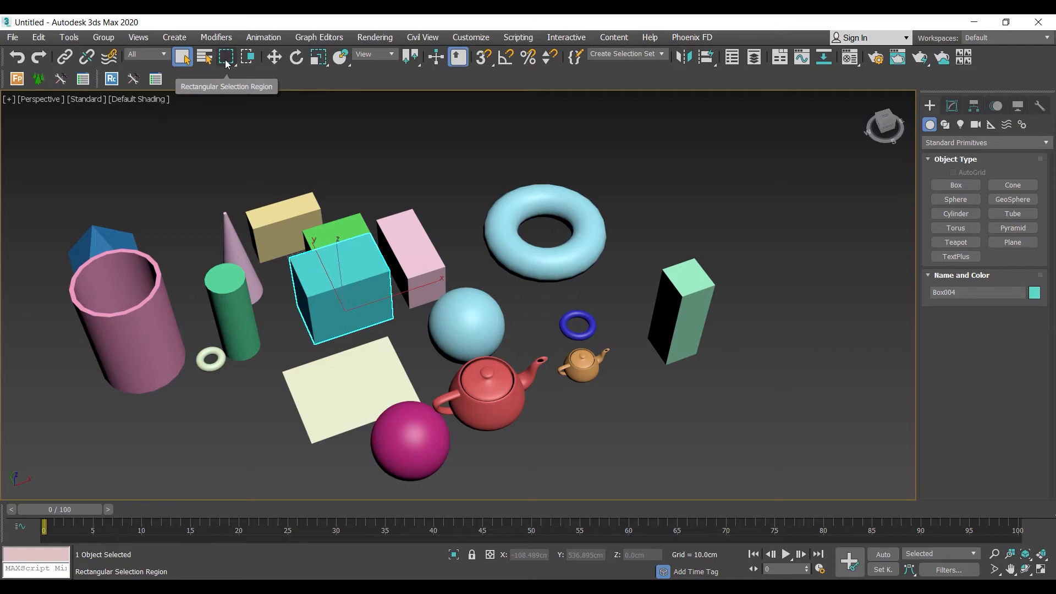
Step: Region-select the tall box, both teapots, the large and small blue toruses and the blue sphere with a rectangular region
{"action": "left_click_drag", "start_coordinate": [754, 187], "coordinate": [648, 324]}
{"action": "mouse_move", "coordinate": [455, 433]}
{"action": "left_mouse_down"}
{"action": "mouse_move", "coordinate": [245, 517]}
{"action": "mouse_move", "coordinate": [569, 404]}
{"action": "mouse_move", "coordinate": [545, 435]}
{"action": "mouse_move", "coordinate": [464, 447]}
{"action": "left_mouse_up"}
{"action": "left_click", "coordinate": [795, 182]}
{"action": "left_click_drag", "start_coordinate": [765, 147], "coordinate": [466, 488]}
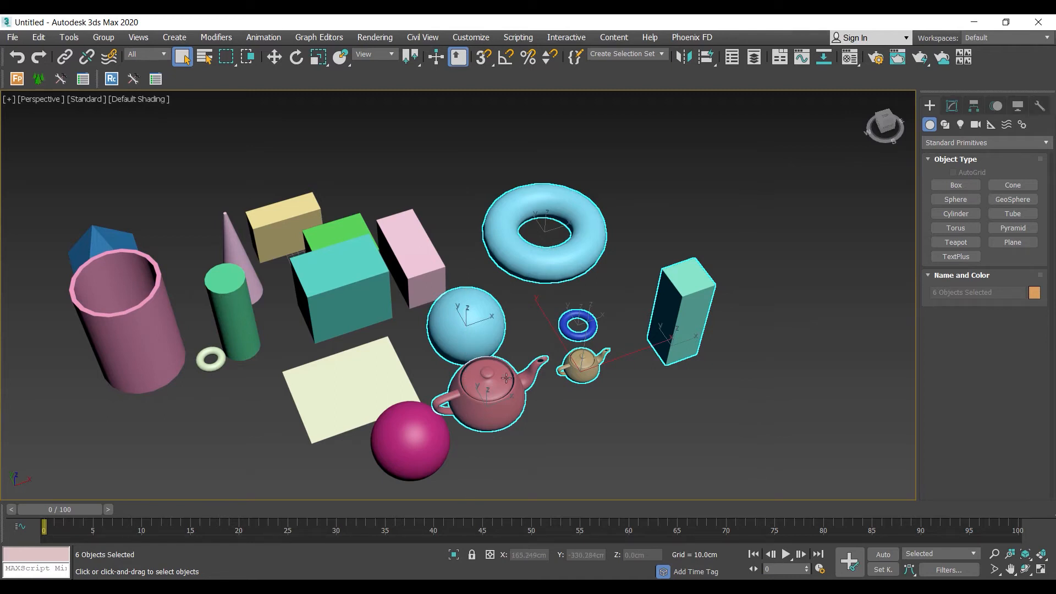
Step: Switch the selection region to circular and select the same group around the small blue torus with it
{"action": "left_click", "coordinate": [228, 61]}
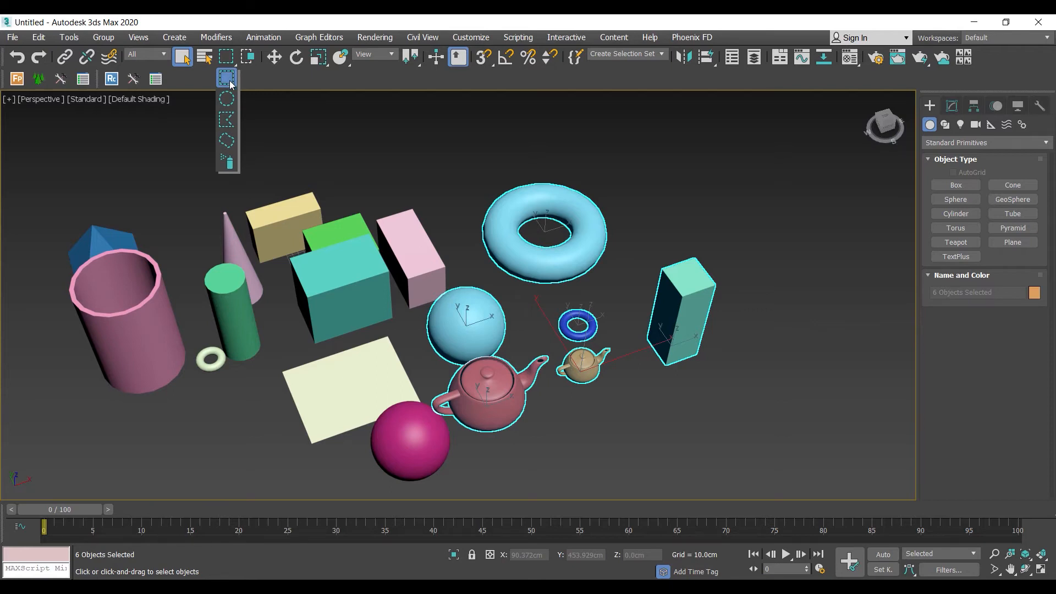
{"action": "left_click", "coordinate": [227, 99]}
{"action": "left_click_drag", "start_coordinate": [655, 246], "coordinate": [787, 428]}
{"action": "left_click_drag", "start_coordinate": [617, 307], "coordinate": [718, 443]}
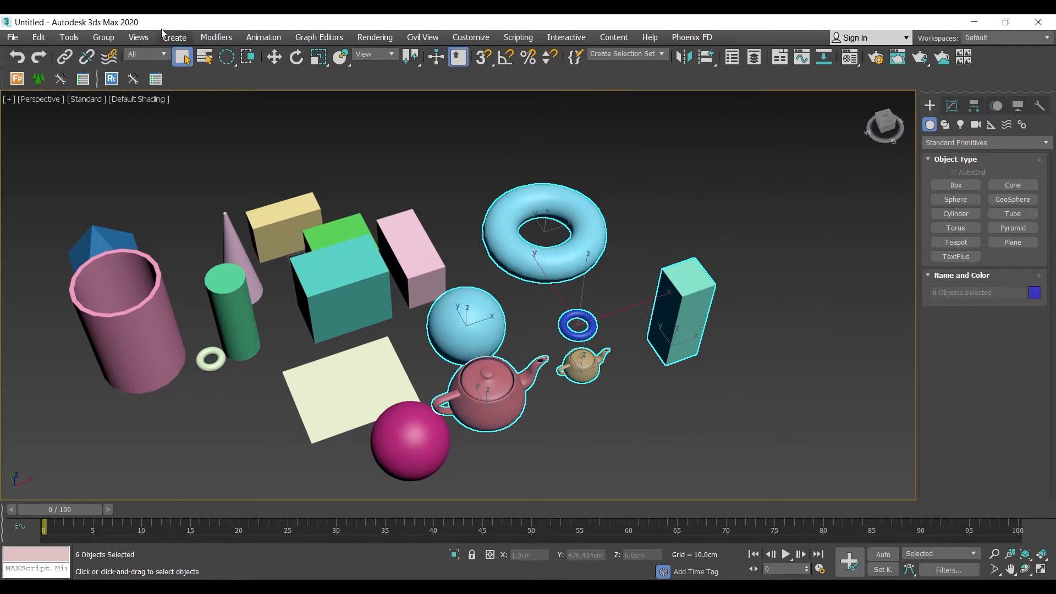
Step: Switch to the fence selection region and outline a closed polygon around the boxes, toruses, teapots and blue sphere to select them
{"action": "left_click", "coordinate": [227, 56]}
{"action": "left_click", "coordinate": [227, 120]}
{"action": "left_click_drag", "start_coordinate": [201, 152], "coordinate": [470, 108]}
{"action": "left_click", "coordinate": [635, 357]}
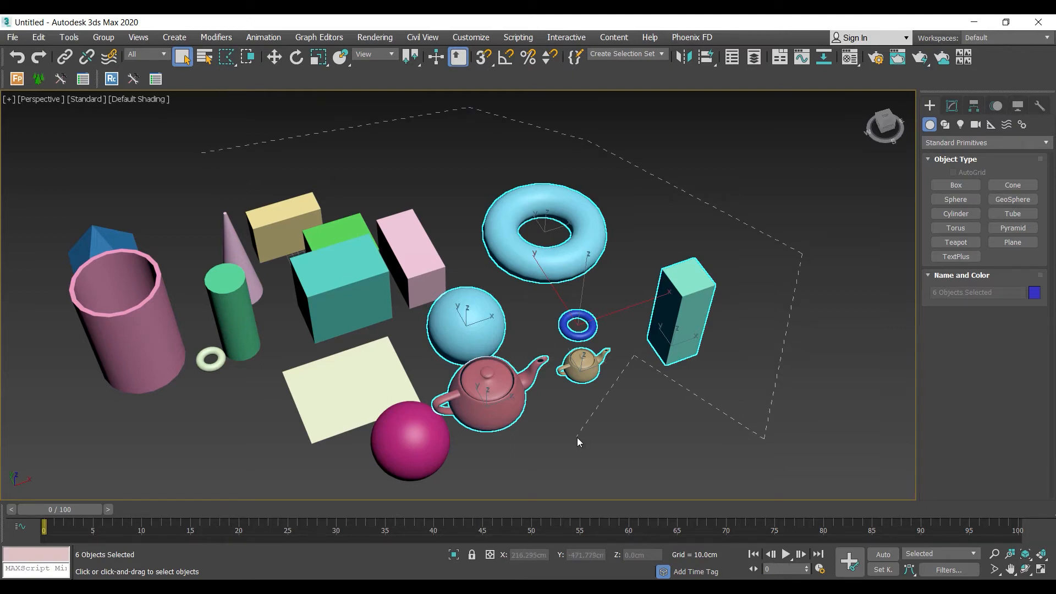
{"action": "left_click", "coordinate": [213, 156]}
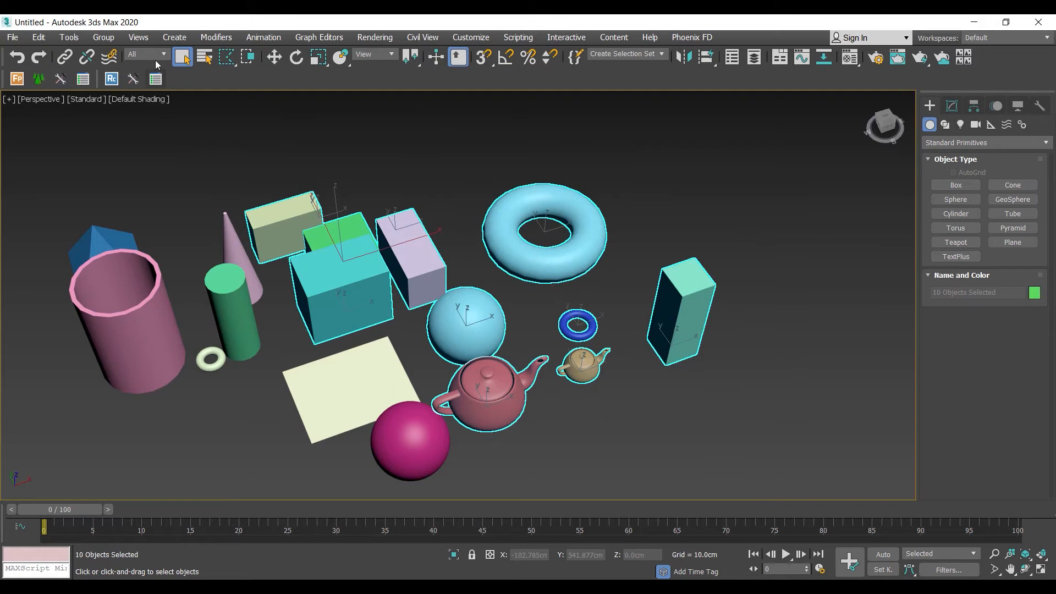
Step: Switch to the lasso selection region and select the boxes, toruses and teapots with a freehand outline
{"action": "left_click", "coordinate": [231, 59]}
{"action": "left_click", "coordinate": [231, 142]}
{"action": "mouse_move", "coordinate": [186, 156]}
{"action": "left_mouse_down"}
{"action": "mouse_move", "coordinate": [289, 136]}
{"action": "mouse_move", "coordinate": [622, 144]}
{"action": "mouse_move", "coordinate": [651, 228]}
{"action": "mouse_move", "coordinate": [660, 377]}
{"action": "mouse_move", "coordinate": [566, 443]}
{"action": "mouse_move", "coordinate": [507, 290]}
{"action": "mouse_move", "coordinate": [427, 282]}
{"action": "mouse_move", "coordinate": [236, 185]}
{"action": "mouse_move", "coordinate": [190, 107]}
{"action": "left_mouse_up"}
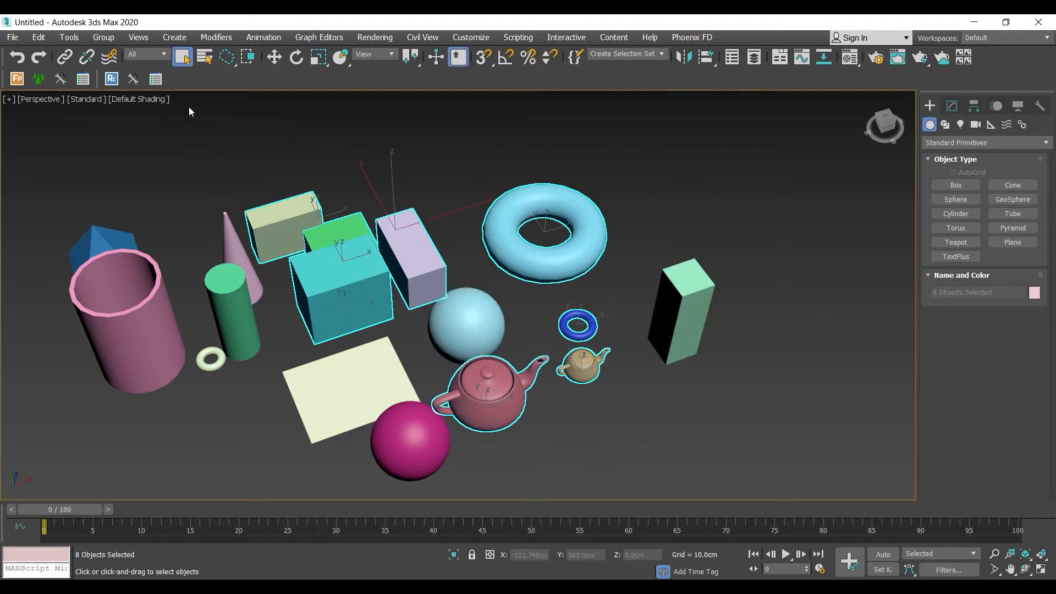
Step: Switch to the paint selection region and brush across the viewport to select all the objects
{"action": "left_click_drag", "start_coordinate": [226, 57], "coordinate": [229, 162]}
{"action": "left_click", "coordinate": [41, 209]}
{"action": "mouse_move", "coordinate": [55, 278]}
{"action": "left_mouse_down"}
{"action": "mouse_move", "coordinate": [106, 189]}
{"action": "mouse_move", "coordinate": [129, 348]}
{"action": "mouse_move", "coordinate": [207, 395]}
{"action": "mouse_move", "coordinate": [341, 264]}
{"action": "mouse_move", "coordinate": [418, 286]}
{"action": "mouse_move", "coordinate": [495, 385]}
{"action": "mouse_move", "coordinate": [715, 300]}
{"action": "left_mouse_up"}
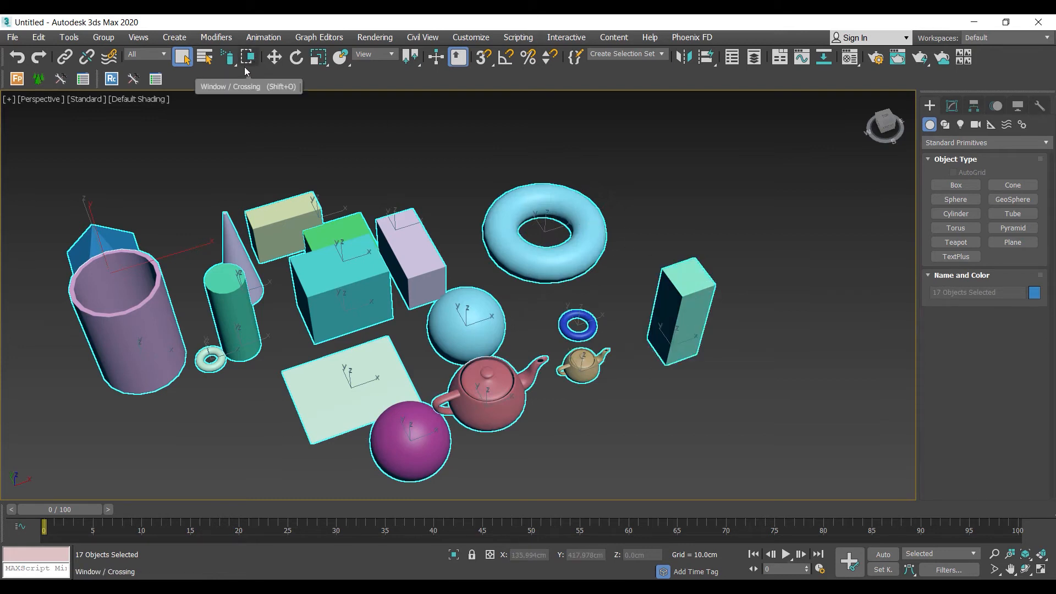
Step: Restore the rectangular selection region, view the Window/Crossing help and clear the selection
{"action": "left_click_drag", "start_coordinate": [227, 64], "coordinate": [235, 79]}
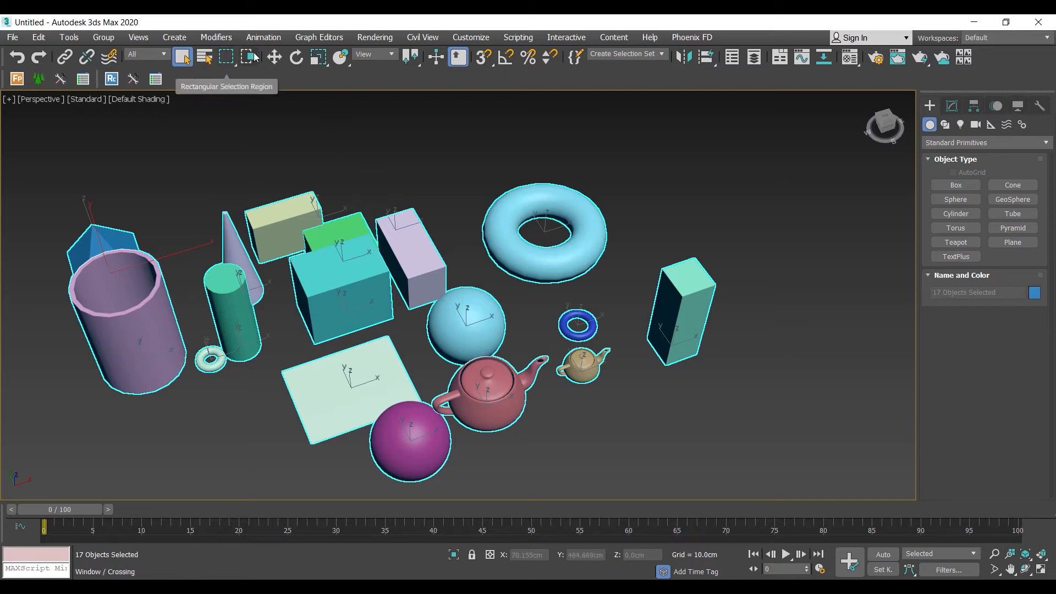
{"action": "mouse_move", "coordinate": [245, 55]}
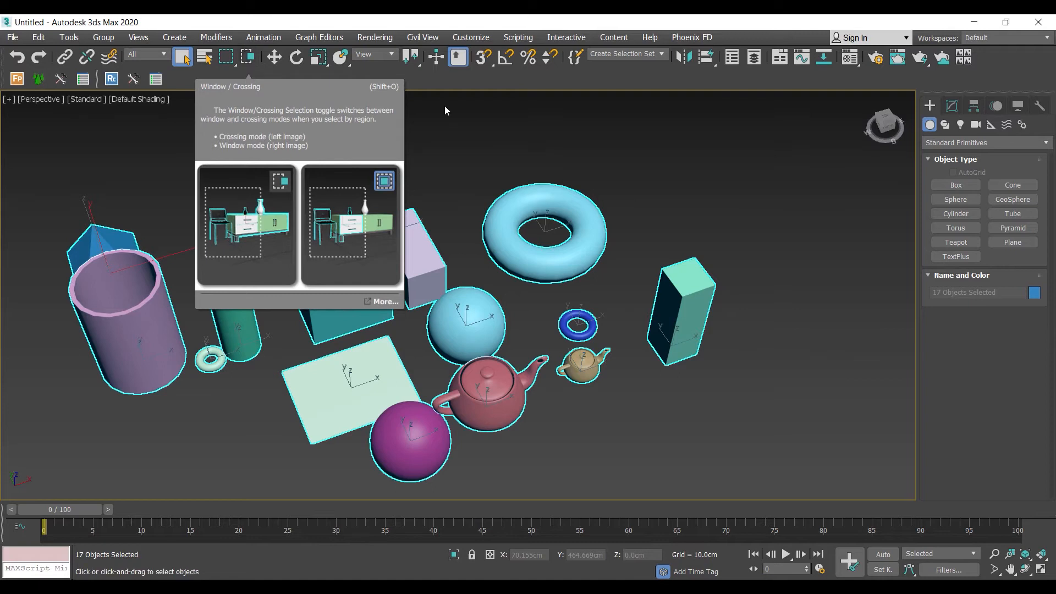
{"action": "left_click", "coordinate": [636, 151]}
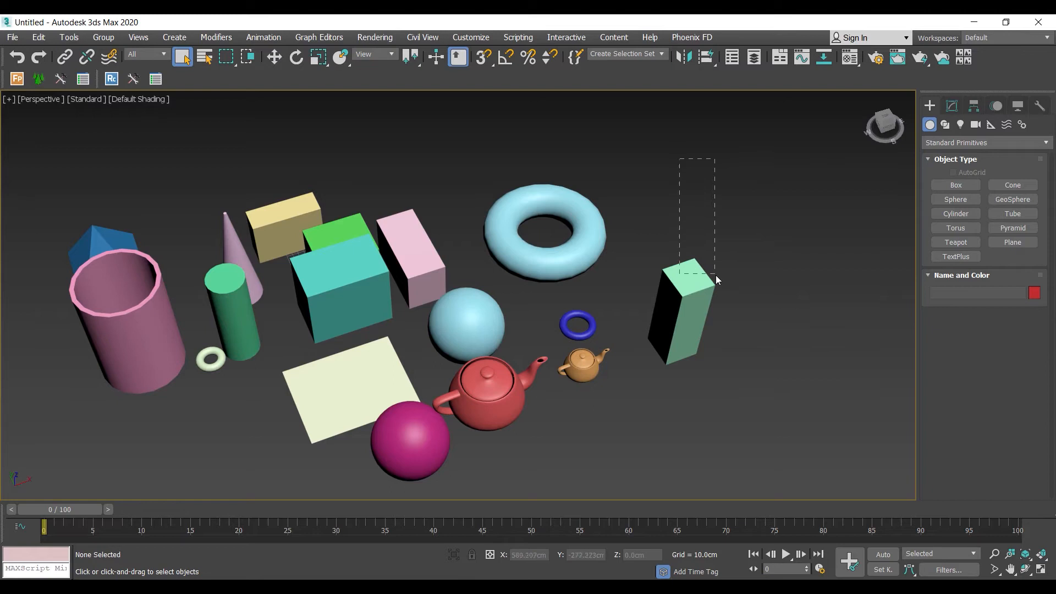
Step: In crossing mode, region-select objects by partly touching the tall box, the large torus and finally the six-object group around the teapots
{"action": "left_click_drag", "start_coordinate": [715, 275], "coordinate": [715, 276]}
{"action": "left_click_drag", "start_coordinate": [681, 223], "coordinate": [763, 352]}
{"action": "left_click_drag", "start_coordinate": [680, 229], "coordinate": [738, 336]}
{"action": "left_click_drag", "start_coordinate": [733, 217], "coordinate": [702, 290]}
{"action": "left_click_drag", "start_coordinate": [654, 174], "coordinate": [587, 210]}
{"action": "left_click_drag", "start_coordinate": [499, 205], "coordinate": [496, 169]}
{"action": "left_click_drag", "start_coordinate": [469, 129], "coordinate": [690, 434]}
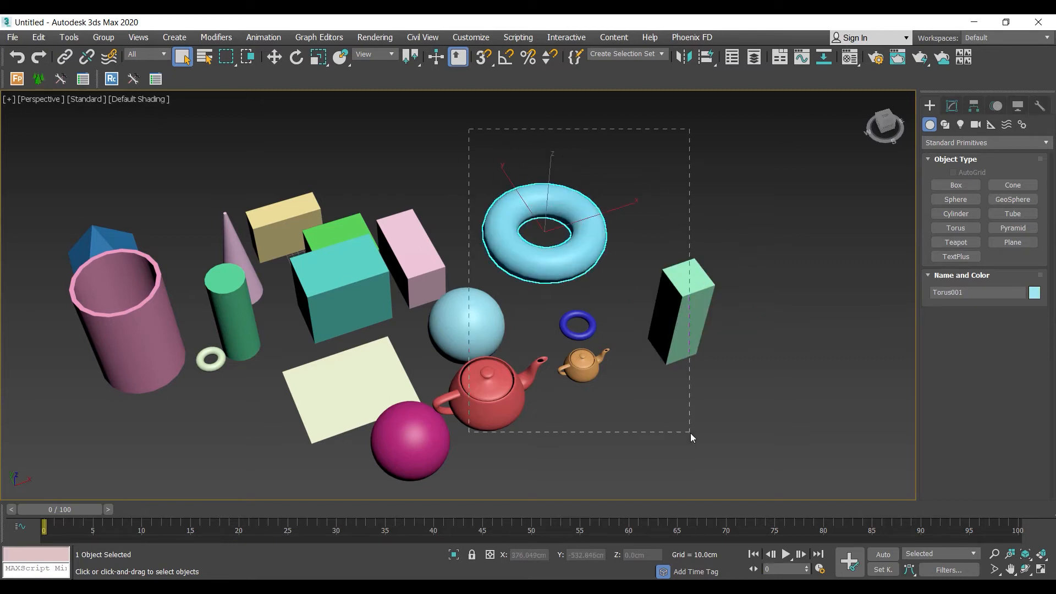
{"action": "left_click_drag", "start_coordinate": [691, 434], "coordinate": [691, 433]}
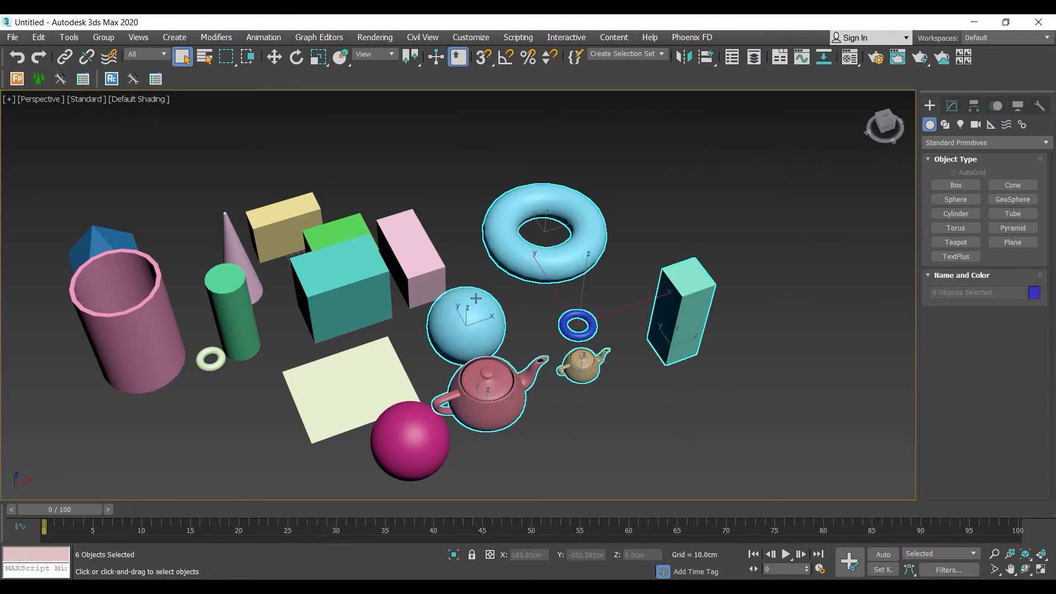
Step: Switch to window mode and try regions that partly cover and fully enclose the tall box and its neighbours
{"action": "left_click", "coordinate": [247, 62]}
{"action": "left_click_drag", "start_coordinate": [684, 219], "coordinate": [732, 317]}
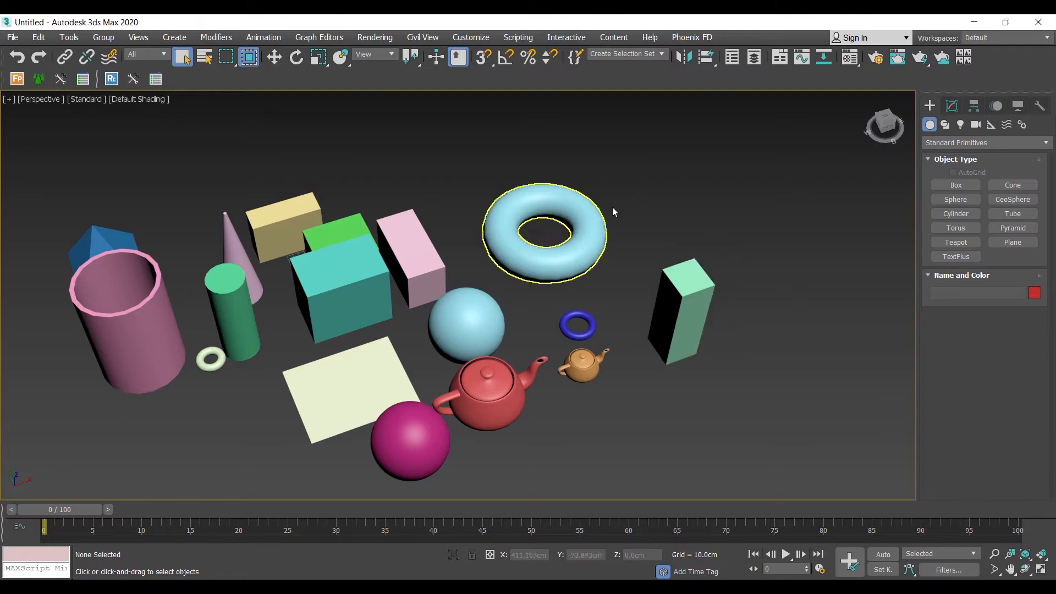
{"action": "left_click_drag", "start_coordinate": [656, 252], "coordinate": [738, 382]}
{"action": "left_click", "coordinate": [710, 182]}
{"action": "left_click_drag", "start_coordinate": [722, 222], "coordinate": [581, 438]}
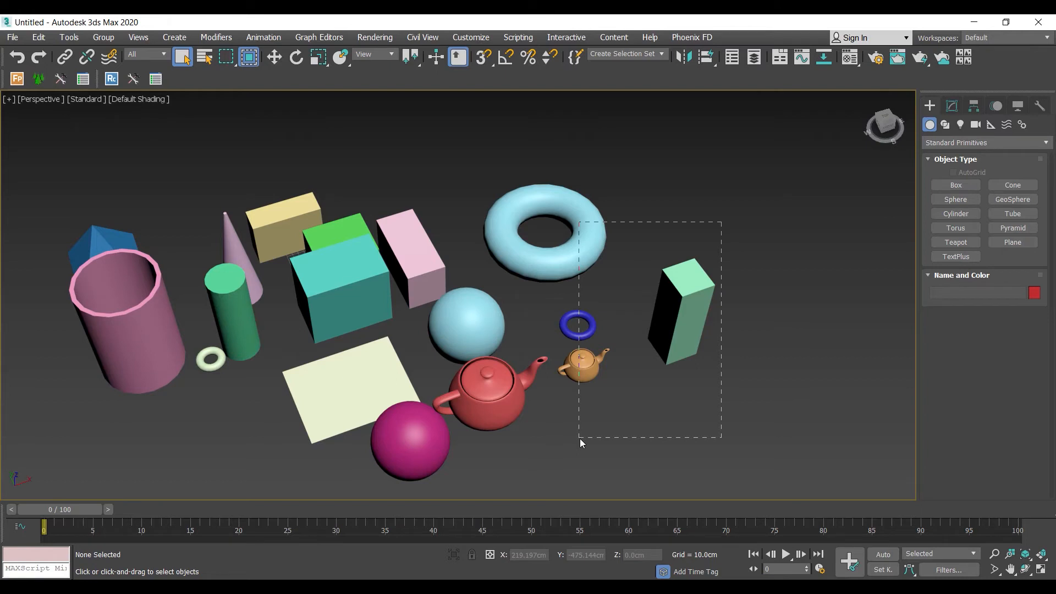
{"action": "mouse_move", "coordinate": [580, 437]}
{"action": "left_mouse_down"}
{"action": "mouse_move", "coordinate": [682, 334]}
{"action": "mouse_move", "coordinate": [669, 333]}
{"action": "mouse_move", "coordinate": [581, 458]}
{"action": "left_mouse_up"}
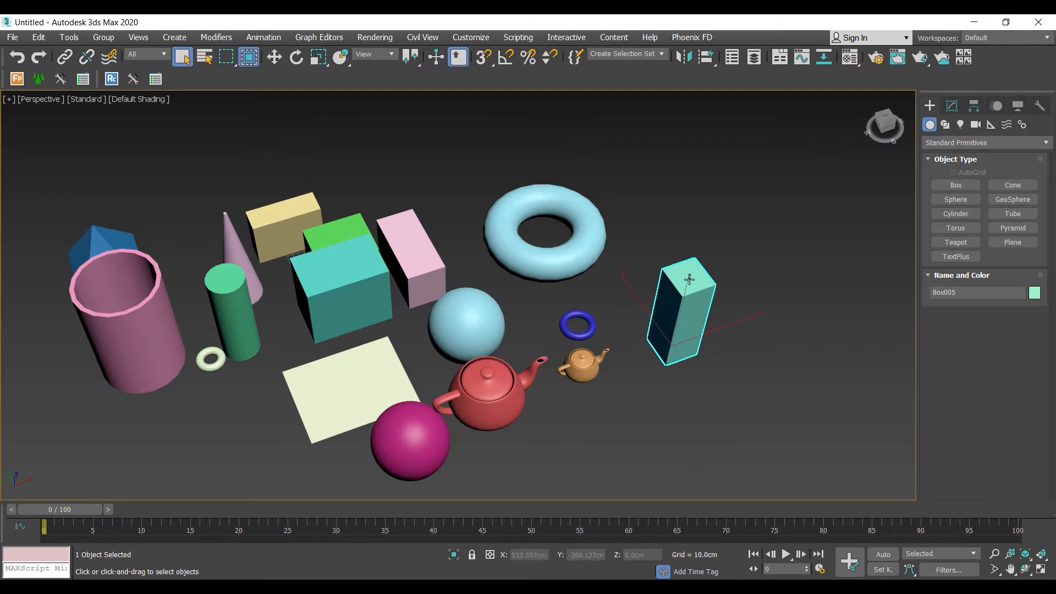
Step: Switch back to crossing mode, clear the selection and cycle the selection region shape back to rectangular
{"action": "left_click", "coordinate": [251, 57]}
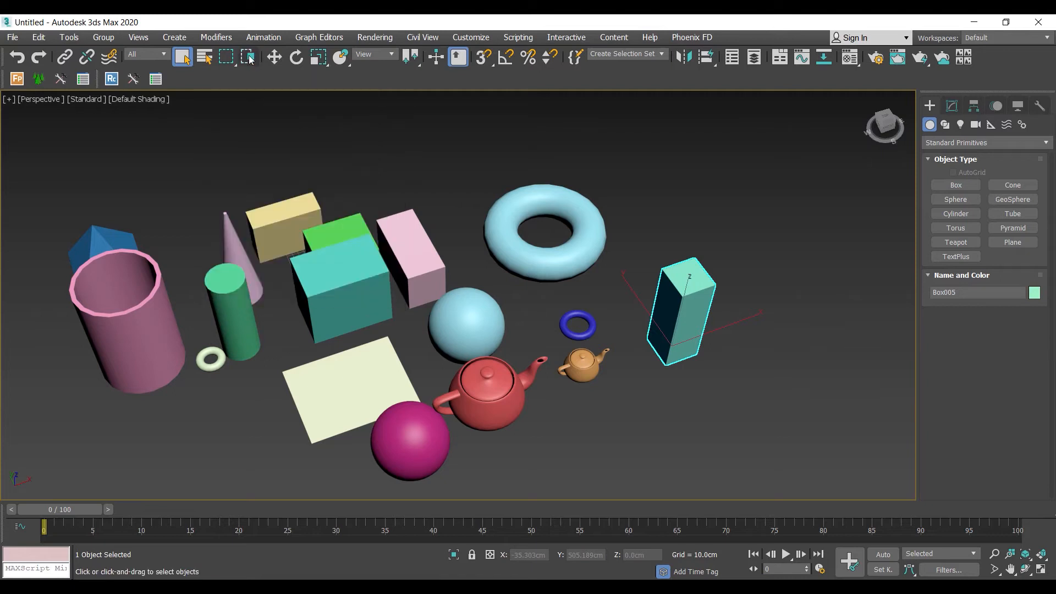
{"action": "left_click", "coordinate": [594, 187]}
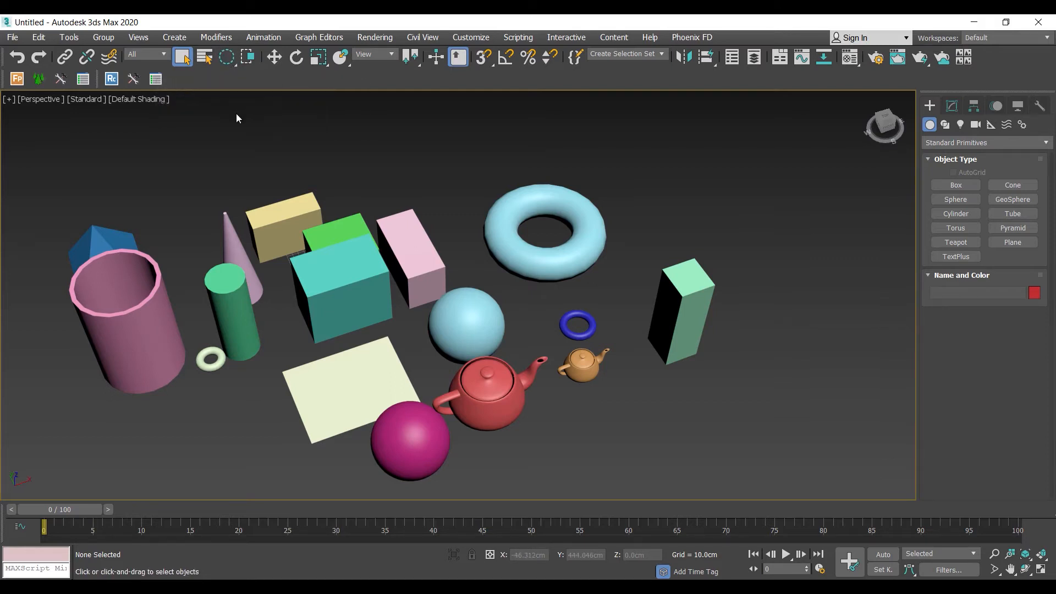
{"action": "key", "text": "q"}
{"action": "key", "text": "q"}
{"action": "key", "text": "q"}
Step: Select the large torus, tall box and small blue torus individually, and select groups of objects with rectangular regions
{"action": "left_click", "coordinate": [558, 201]}
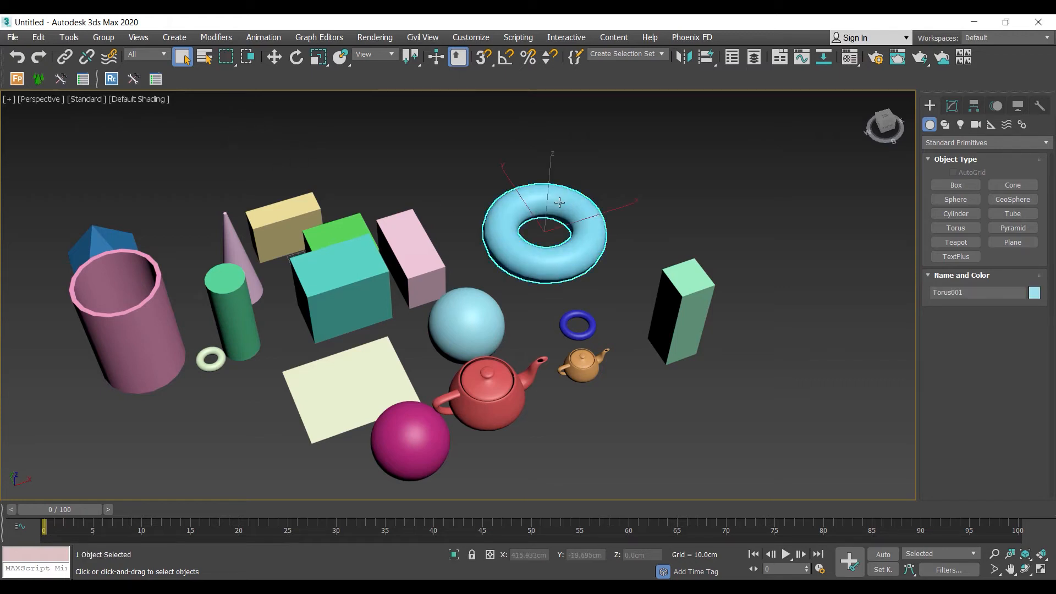
{"action": "left_click", "coordinate": [685, 306]}
{"action": "left_click", "coordinate": [590, 328]}
{"action": "left_click_drag", "start_coordinate": [582, 299], "coordinate": [679, 411]}
{"action": "left_click", "coordinate": [686, 315]}
{"action": "left_click_drag", "start_coordinate": [528, 407], "coordinate": [727, 222]}
{"action": "left_click_drag", "start_coordinate": [751, 177], "coordinate": [473, 481]}
Step: Cycle the selection region to circular and select the tall box, toruses, teapots and blue sphere with it
{"action": "key", "text": "q"}
{"action": "left_click_drag", "start_coordinate": [663, 212], "coordinate": [710, 337]}
{"action": "left_click_drag", "start_coordinate": [587, 290], "coordinate": [722, 422]}
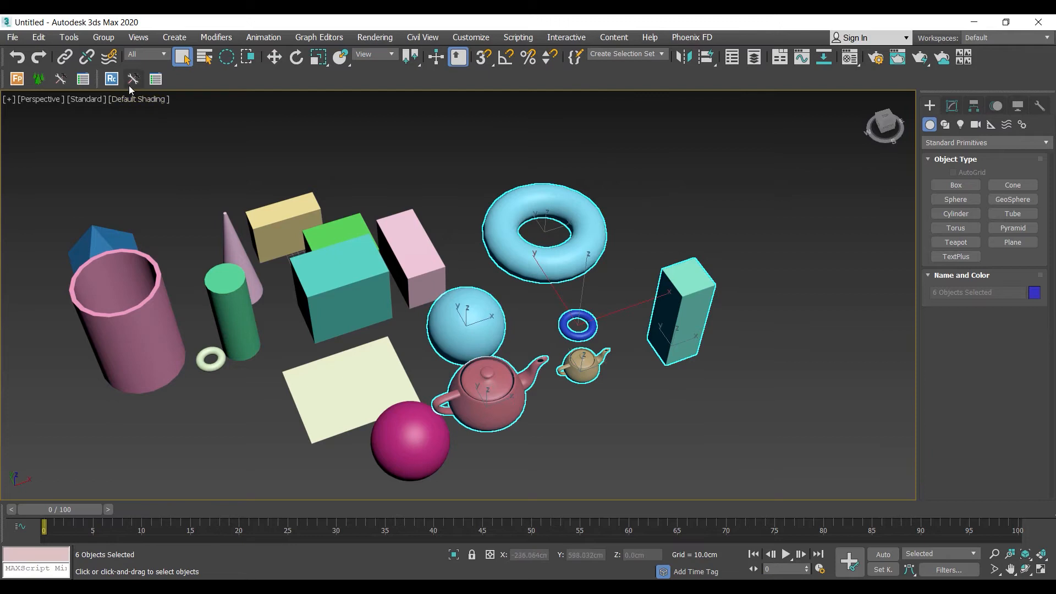
Step: Set the selection region to rectangular and cycle through all the region shapes until it is rectangular again
{"action": "left_click", "coordinate": [230, 62]}
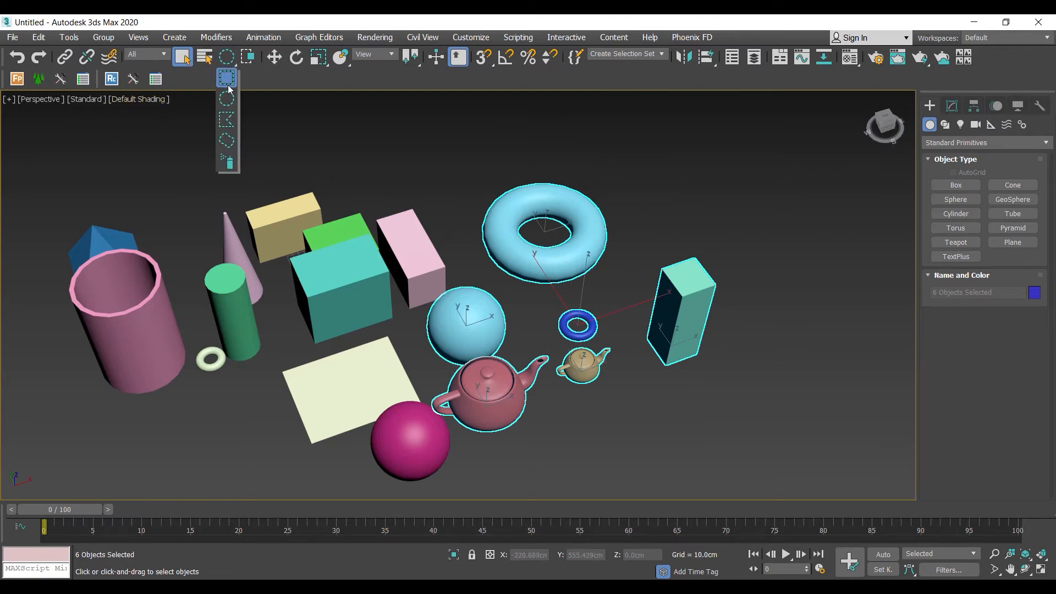
{"action": "left_click", "coordinate": [228, 84]}
{"action": "key", "text": "q"}
{"action": "key", "text": "q"}
{"action": "key", "text": "q"}
{"action": "key", "text": "q"}
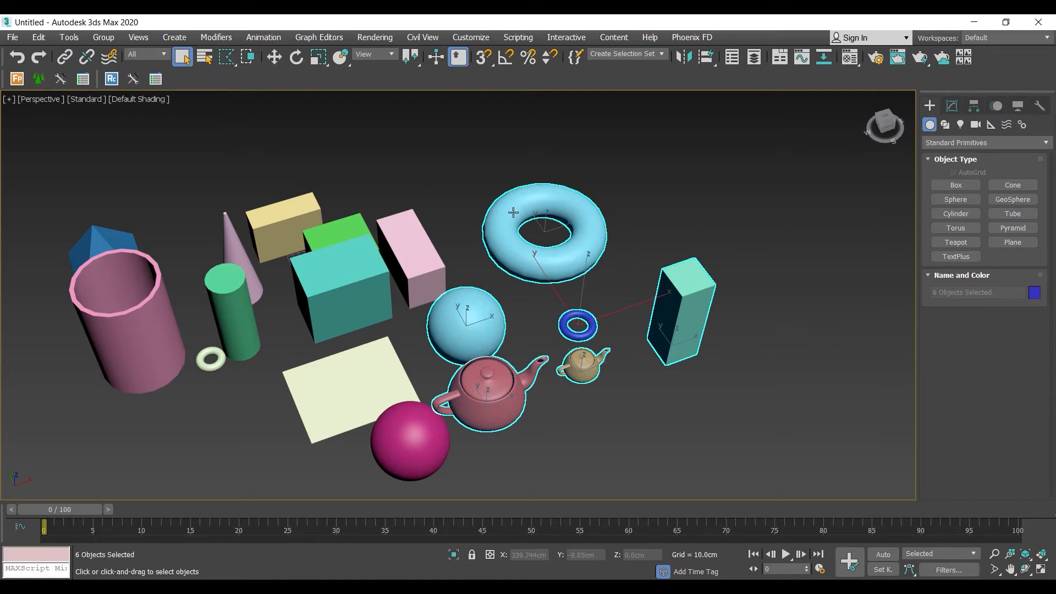
{"action": "key", "text": "q"}
Step: Region-select all the objects, remove the teal box Box004 from the selection and delete the rest
{"action": "left_click_drag", "start_coordinate": [166, 229], "coordinate": [767, 489]}
{"action": "left_click", "coordinate": [329, 293], "text": "alt"}
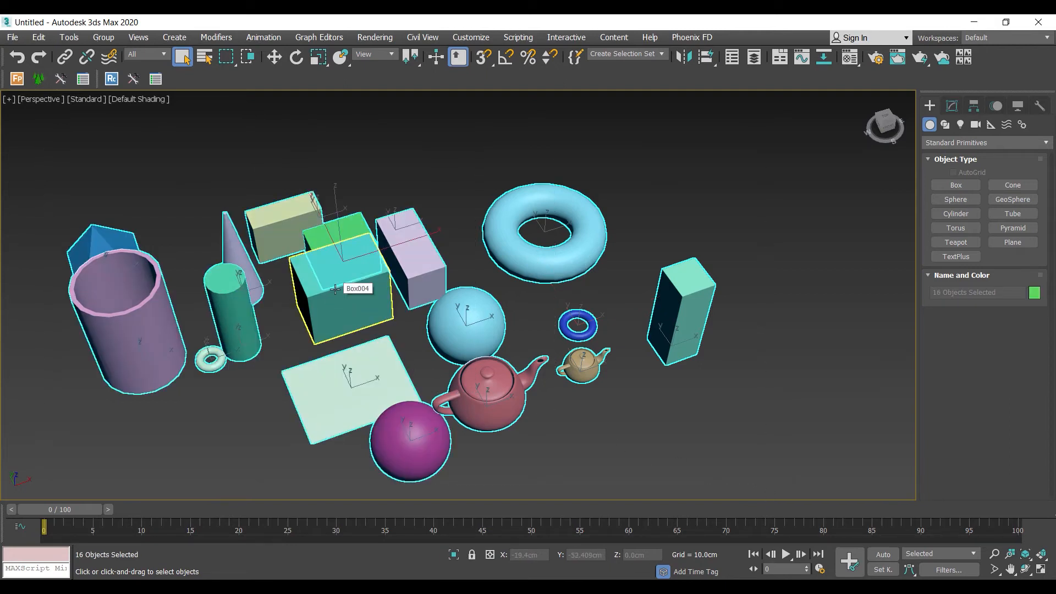
{"action": "key", "text": "Delete"}
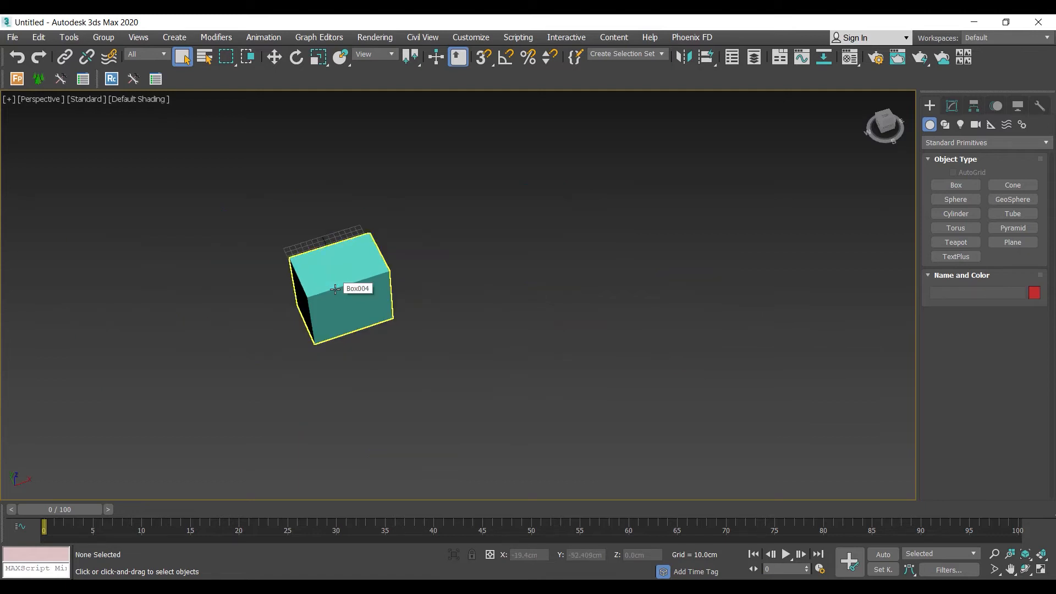
Step: Select the remaining teal box and hide the viewport grid
{"action": "middle_click_drag", "start_coordinate": [337, 287], "coordinate": [377, 341], "text": "alt"}
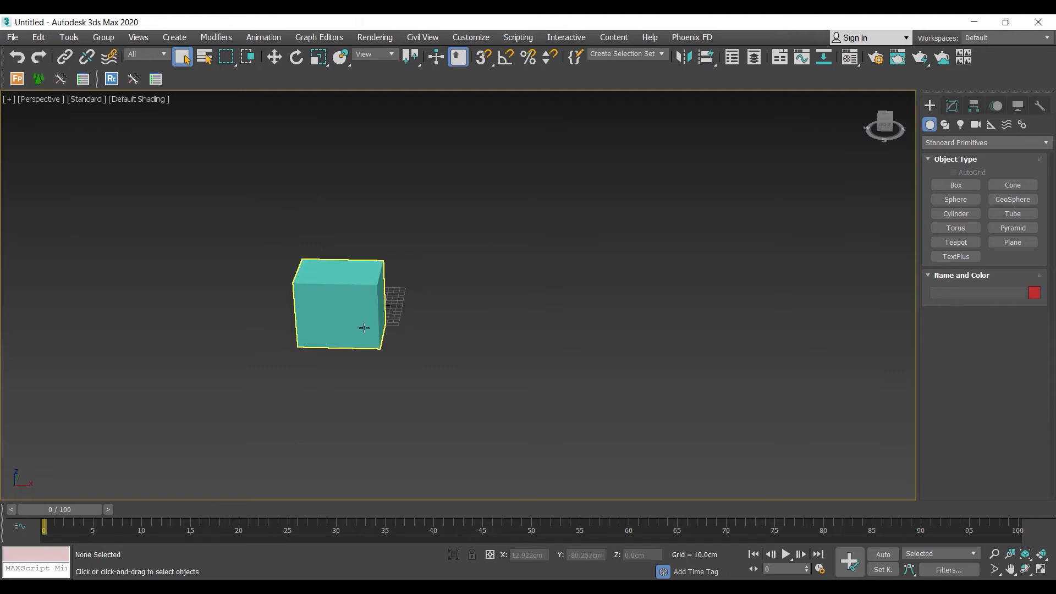
{"action": "left_click", "coordinate": [365, 326]}
{"action": "middle_click_drag", "start_coordinate": [471, 365], "coordinate": [379, 369]}
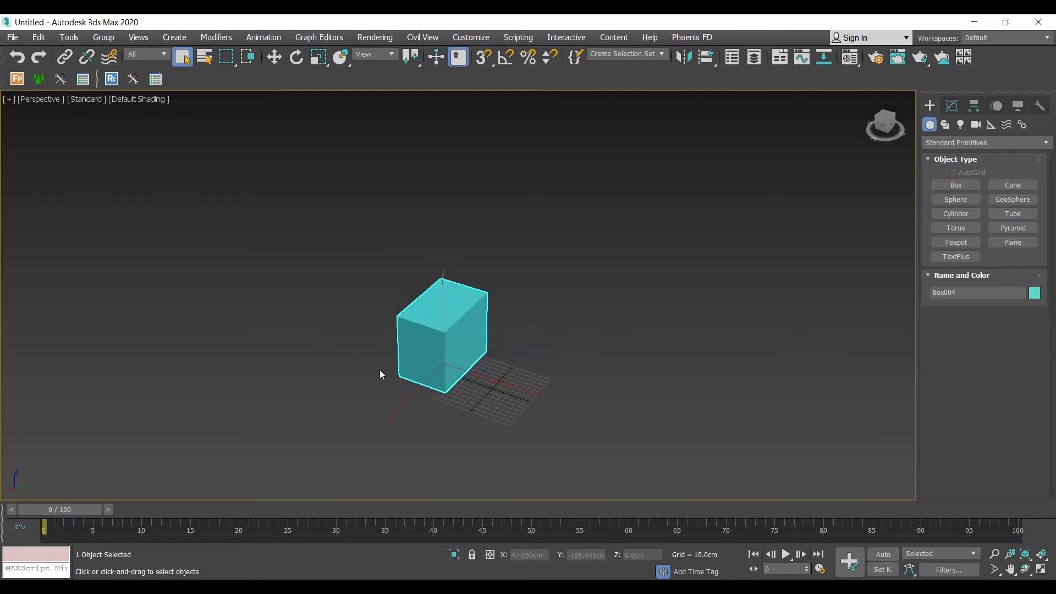
{"action": "middle_click_drag", "start_coordinate": [447, 354], "coordinate": [525, 356]}
{"action": "key", "text": "g"}
{"action": "scroll", "coordinate": [448, 342], "scroll_direction": "up", "scroll_amount": 3}
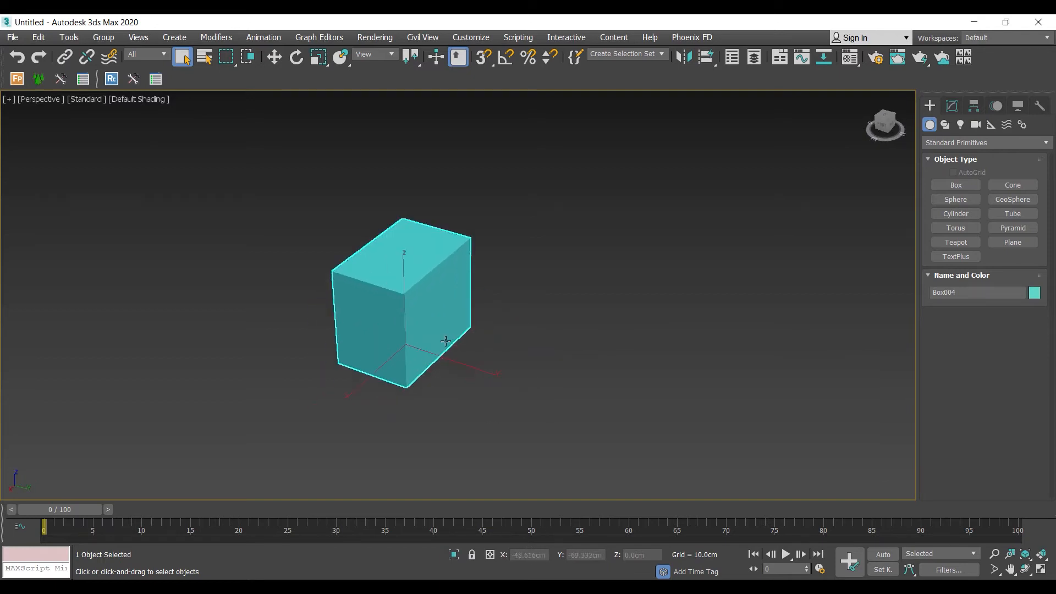
{"action": "middle_click_drag", "start_coordinate": [447, 333], "coordinate": [400, 330]}
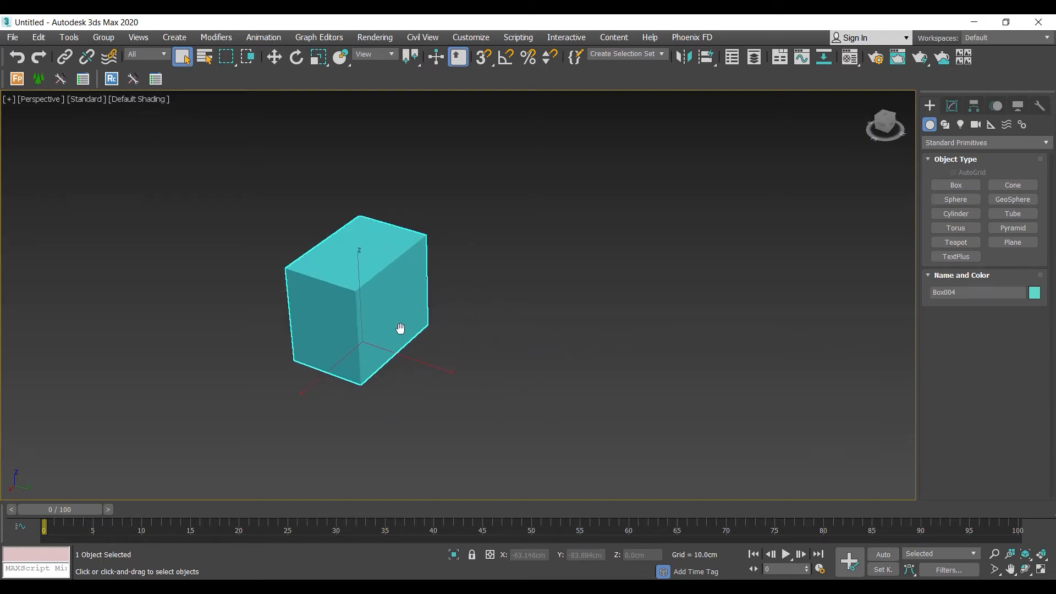
Step: Try the Move and Rotate tools on the teal box, deselect it, then reactivate Move and select the box again
{"action": "left_click", "coordinate": [274, 57]}
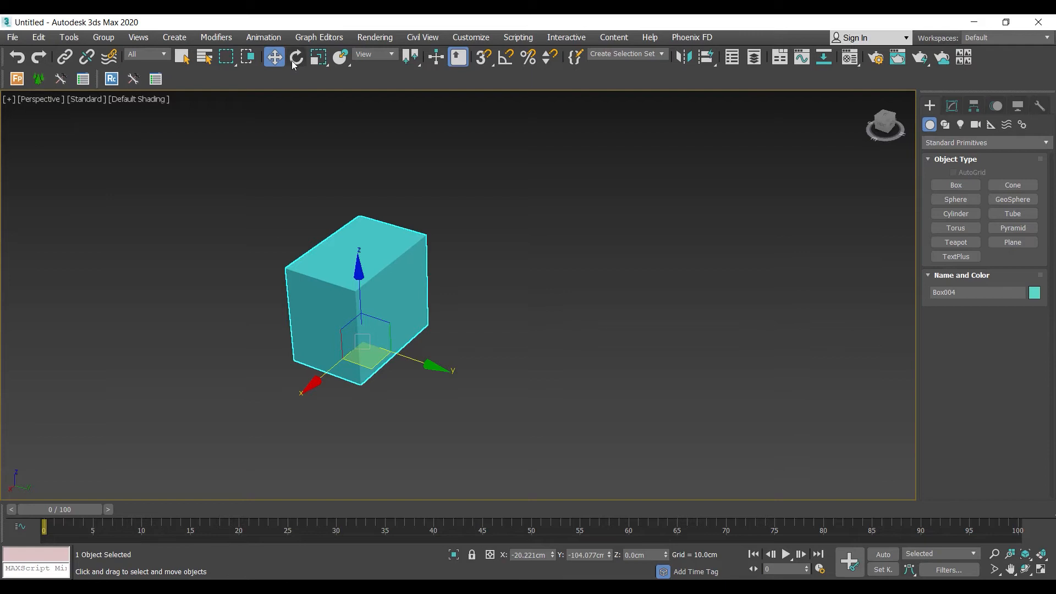
{"action": "left_click", "coordinate": [296, 58]}
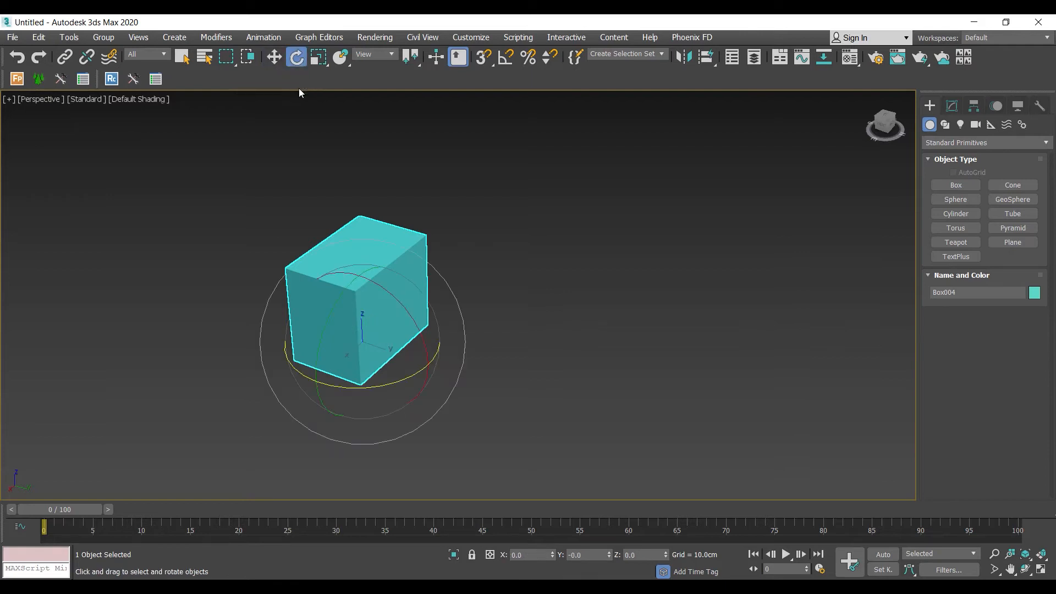
{"action": "left_click", "coordinate": [498, 327]}
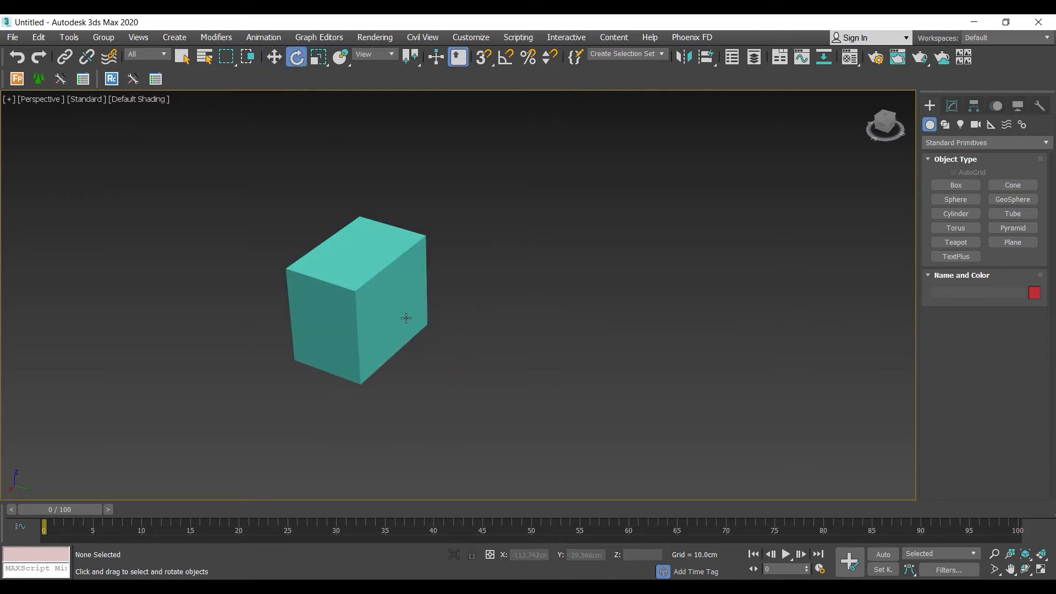
{"action": "right_click", "coordinate": [504, 284]}
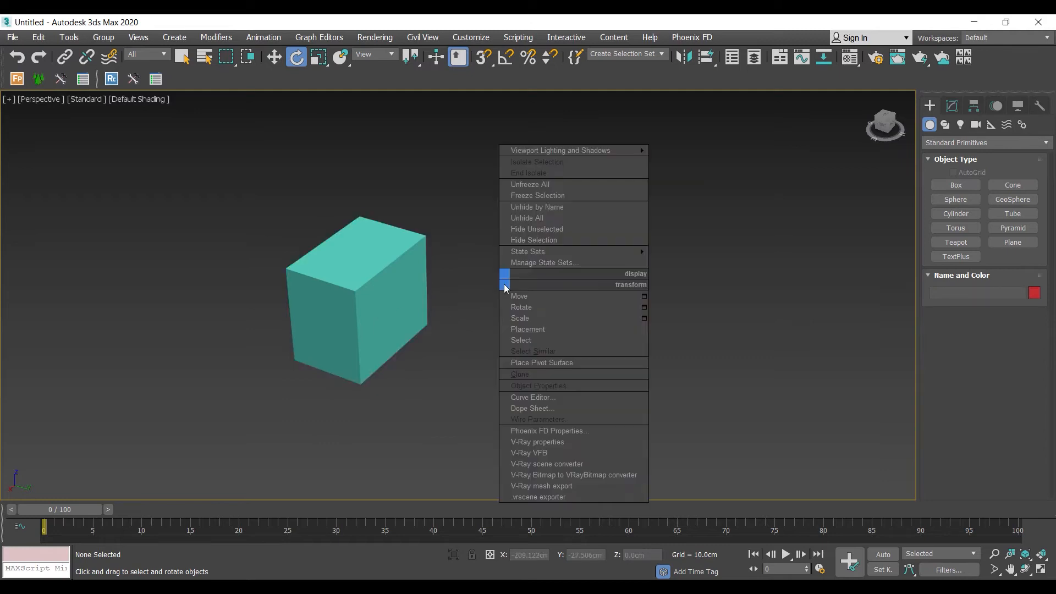
{"action": "left_click", "coordinate": [527, 300]}
{"action": "left_click", "coordinate": [345, 296]}
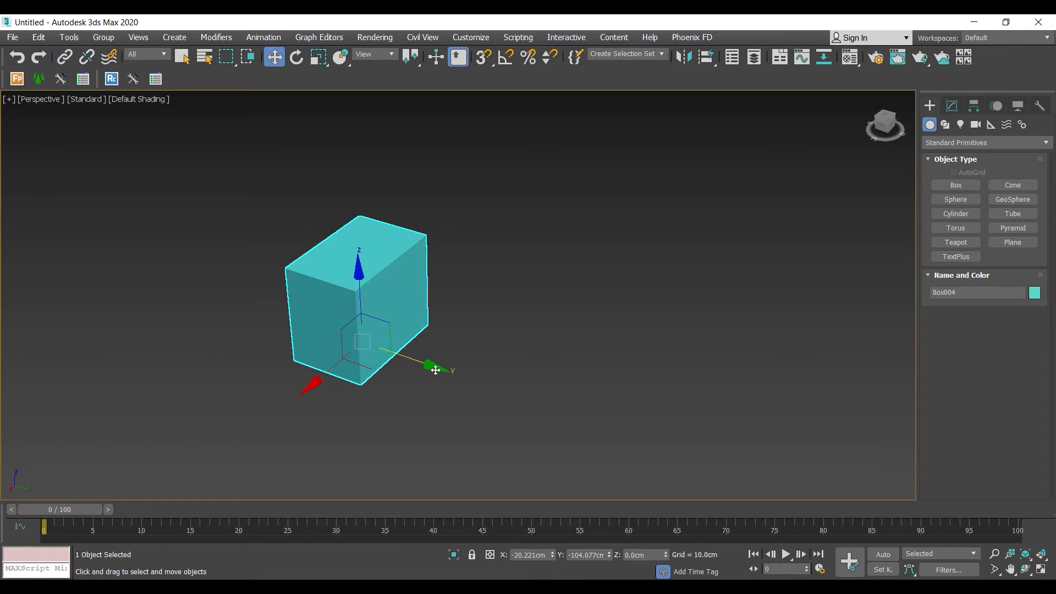
Step: Shrink and enlarge the box's move gizmo repeatedly, ending with it enlarged again
{"action": "key", "text": "equal"}
{"action": "key", "text": "minus"}
{"action": "key", "text": "minus"}
{"action": "key", "text": "minus"}
{"action": "key", "text": "minus"}
{"action": "key", "text": "minus"}
{"action": "key", "text": "minus"}
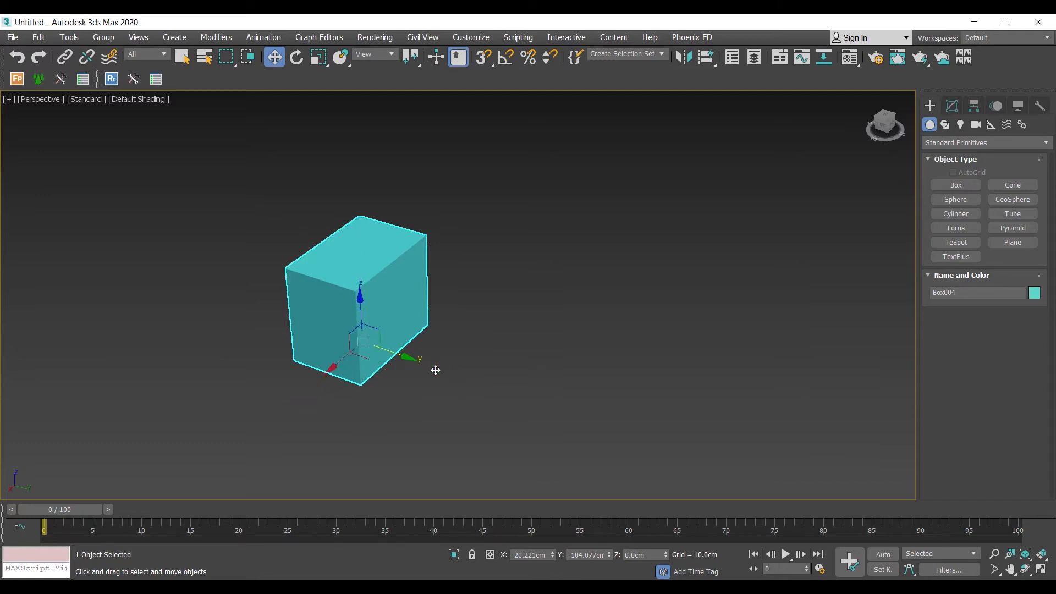
{"action": "key", "text": "equal"}
{"action": "key", "text": "equal"}
{"action": "key", "text": "equal"}
{"action": "key", "text": "equal"}
{"action": "key", "text": "equal"}
{"action": "key", "text": "equal"}
{"action": "key", "text": "equal"}
{"action": "key", "text": "minus"}
{"action": "key", "text": "minus"}
{"action": "key", "text": "equal"}
{"action": "key", "text": "equal"}
{"action": "key", "text": "minus"}
{"action": "key", "text": "minus"}
{"action": "key", "text": "minus"}
{"action": "key", "text": "minus"}
{"action": "key", "text": "minus"}
{"action": "key", "text": "minus"}
{"action": "key", "text": "minus"}
{"action": "key", "text": "minus"}
{"action": "key", "text": "equal"}
{"action": "key", "text": "equal"}
{"action": "key", "text": "equal"}
{"action": "key", "text": "equal"}
{"action": "key", "text": "equal"}
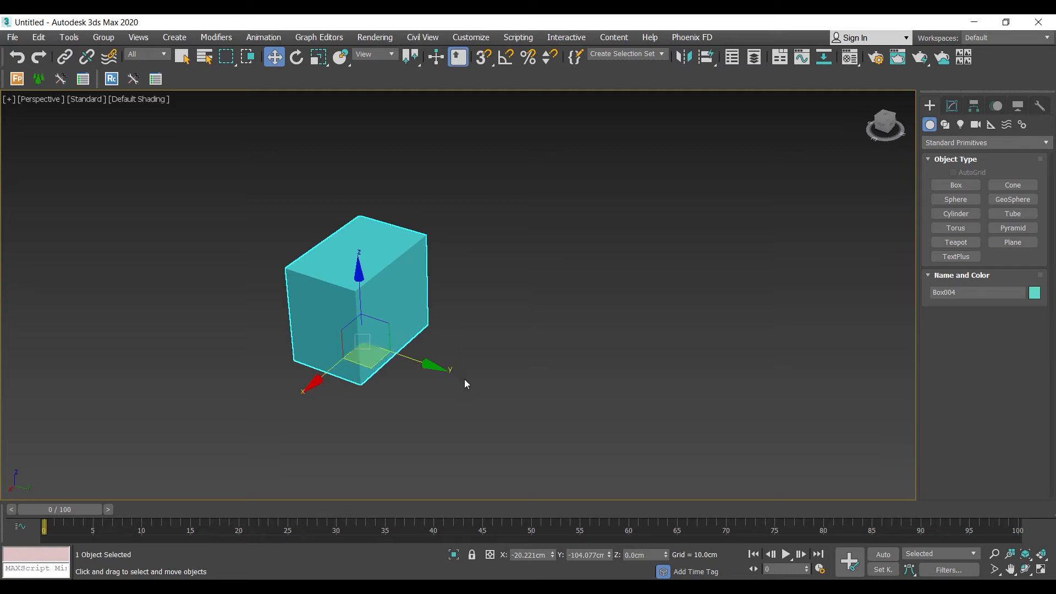
Step: Try moving the teal box freely in the screen plane and in an axis plane, cancelling each move
{"action": "left_click_drag", "start_coordinate": [368, 340], "coordinate": [400, 259]}
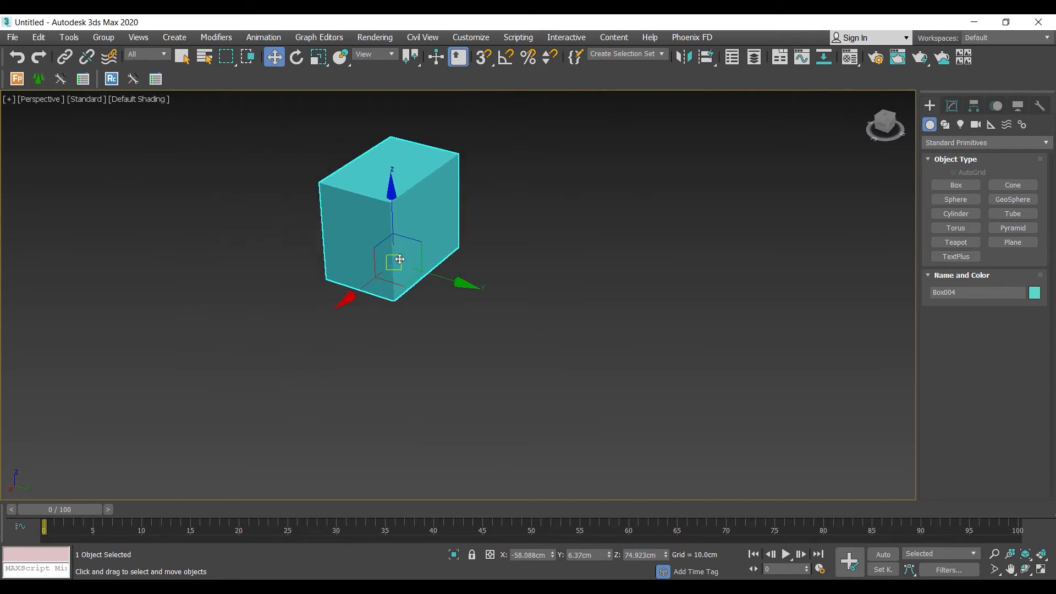
{"action": "right_click", "coordinate": [400, 259]}
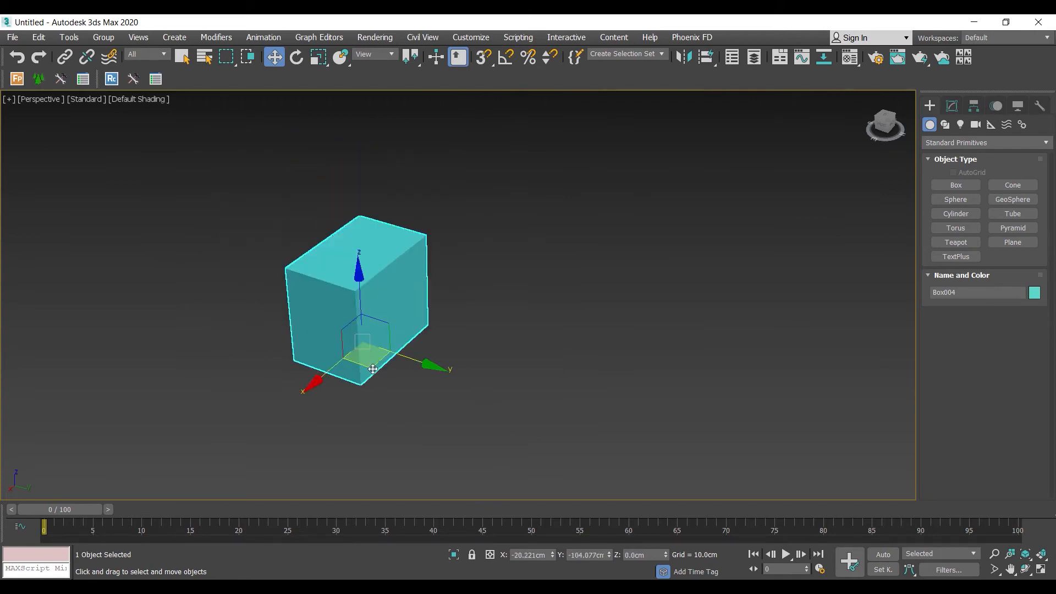
{"action": "left_click_drag", "start_coordinate": [415, 260], "coordinate": [416, 229]}
{"action": "right_click", "coordinate": [415, 229]}
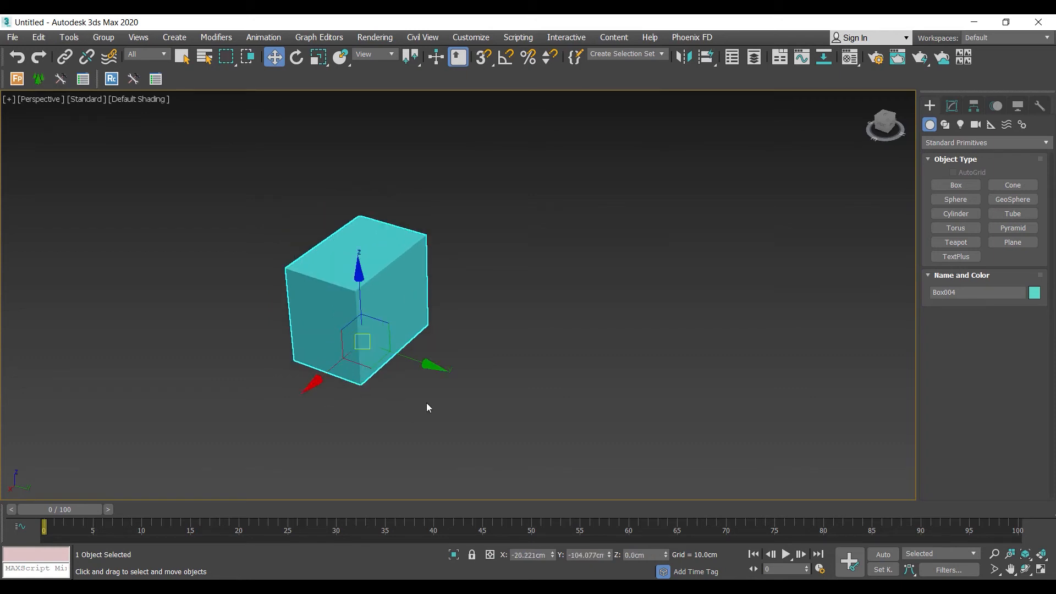
Step: Delete the teal box and show the viewport grid again
{"action": "middle_click_drag", "start_coordinate": [432, 385], "coordinate": [485, 342]}
{"action": "scroll", "coordinate": [539, 316], "scroll_direction": "up", "scroll_amount": 5}
{"action": "scroll", "coordinate": [486, 339], "scroll_direction": "down", "scroll_amount": 4}
{"action": "key", "text": "Delete"}
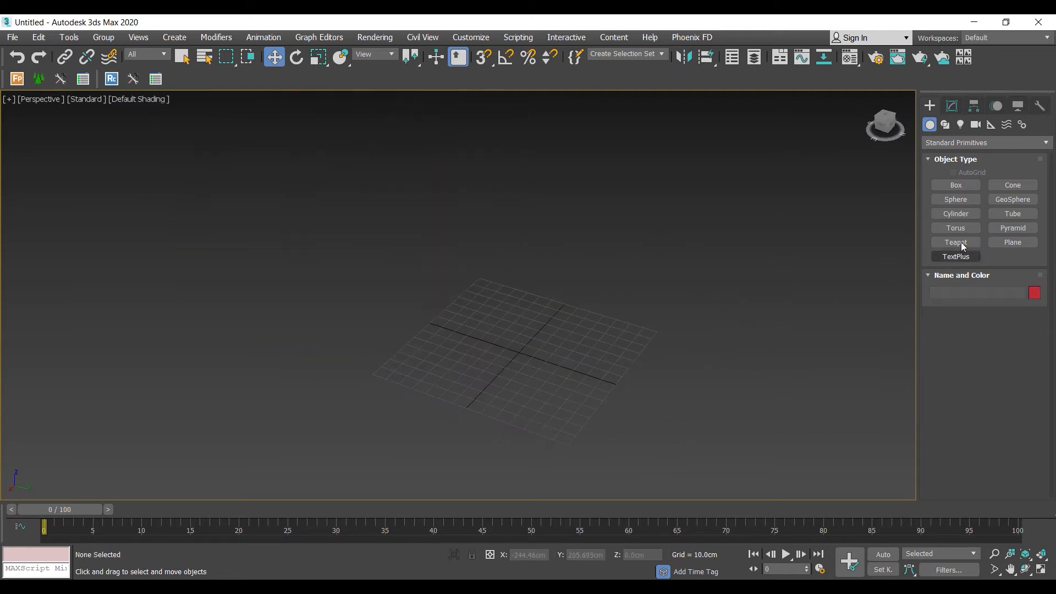
Step: Create a box about 17.7 cm long, 18.4 cm wide and 26.4 cm high near the grid's far corner, and activate Move
{"action": "left_click", "coordinate": [937, 190]}
{"action": "left_click_drag", "start_coordinate": [459, 299], "coordinate": [478, 292]}
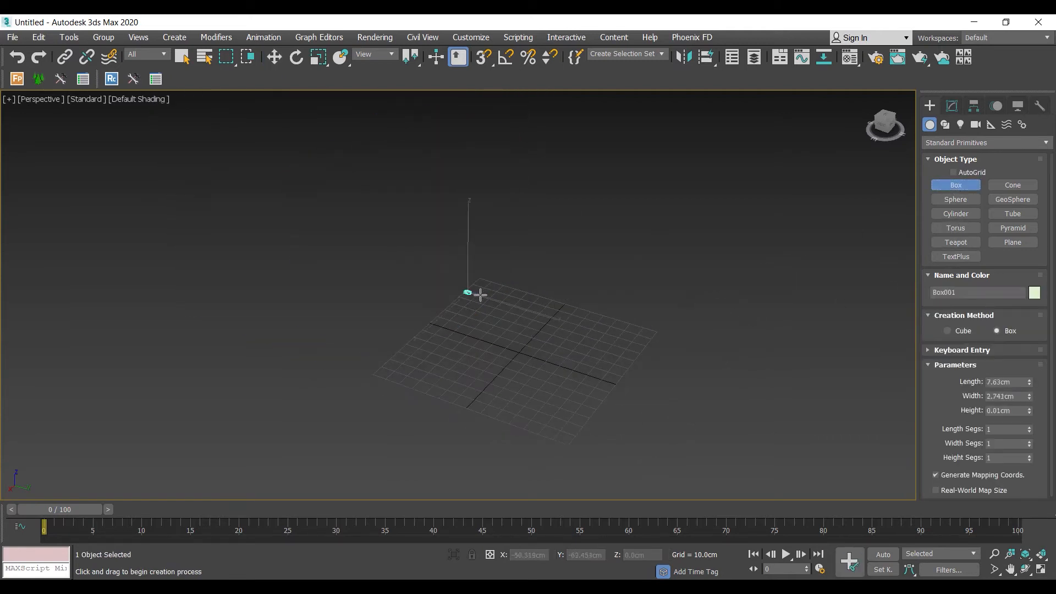
{"action": "left_click", "coordinate": [493, 260]}
{"action": "left_click", "coordinate": [493, 247]}
{"action": "scroll", "coordinate": [511, 319], "scroll_direction": "up", "scroll_amount": 6}
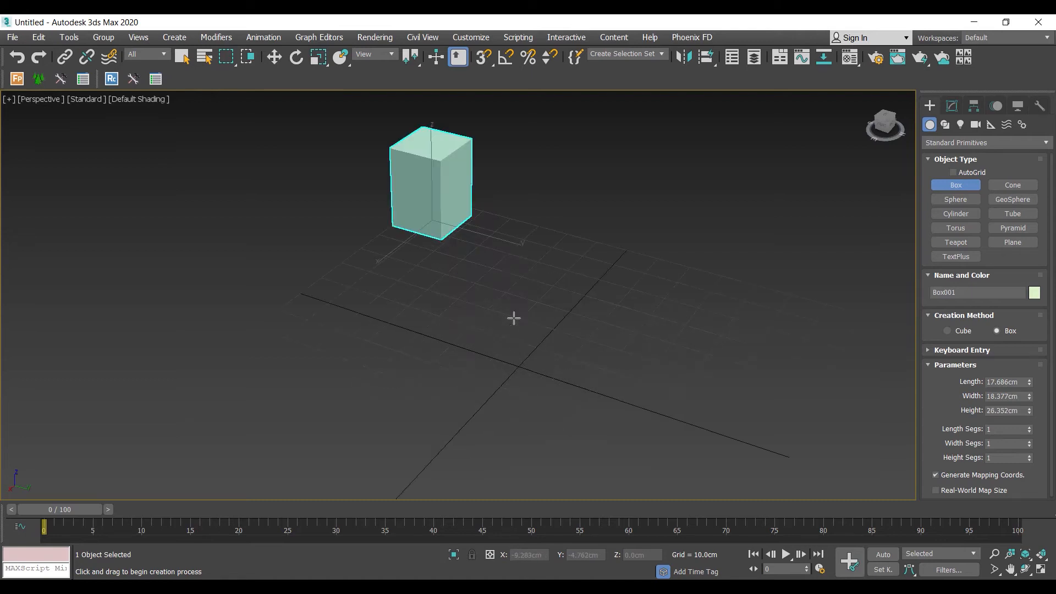
{"action": "middle_click_drag", "start_coordinate": [497, 334], "coordinate": [499, 254]}
{"action": "scroll", "coordinate": [498, 257], "scroll_direction": "down", "scroll_amount": 3}
{"action": "middle_click_drag", "start_coordinate": [498, 270], "coordinate": [470, 310]}
{"action": "scroll", "coordinate": [491, 277], "scroll_direction": "up", "scroll_amount": 3}
{"action": "key", "text": "w"}
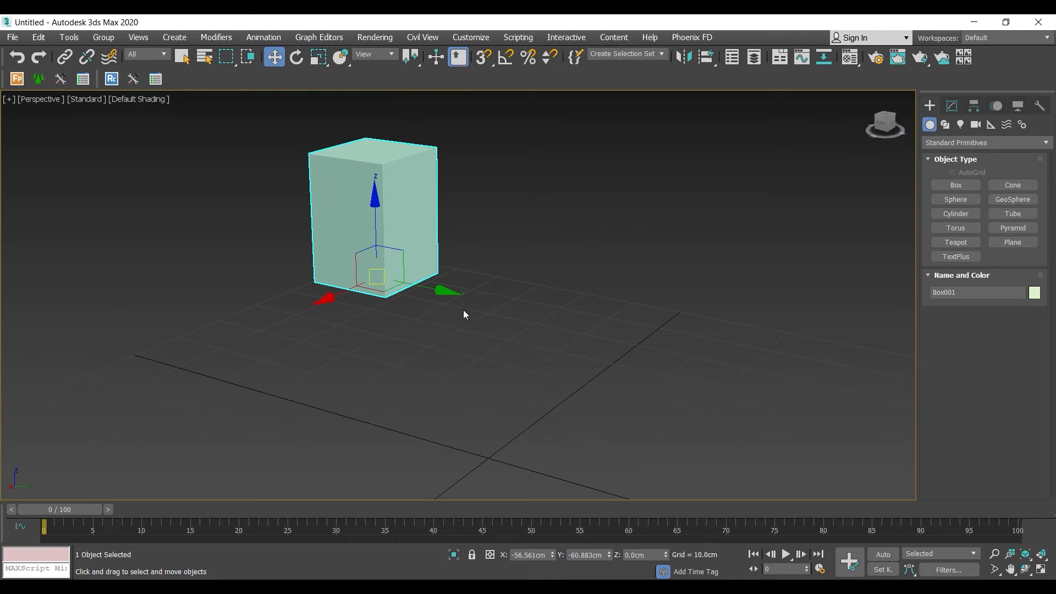
Step: Try moving the new box freely without an axis constraint, checking its position from different angles, and undo the last move
{"action": "left_click_drag", "start_coordinate": [424, 190], "coordinate": [641, 273]}
{"action": "middle_click_drag", "start_coordinate": [556, 322], "coordinate": [589, 382], "text": "alt"}
{"action": "left_click_drag", "start_coordinate": [586, 364], "coordinate": [265, 300]}
{"action": "middle_click_drag", "start_coordinate": [265, 300], "coordinate": [243, 272], "text": "alt"}
{"action": "left_click_drag", "start_coordinate": [227, 281], "coordinate": [190, 241]}
{"action": "middle_click_drag", "start_coordinate": [210, 248], "coordinate": [271, 273], "text": "alt"}
{"action": "key", "text": "ctrl+z"}
{"action": "scroll", "coordinate": [365, 292], "scroll_direction": "down", "scroll_amount": 5}
{"action": "middle_click_drag", "start_coordinate": [564, 305], "coordinate": [247, 262]}
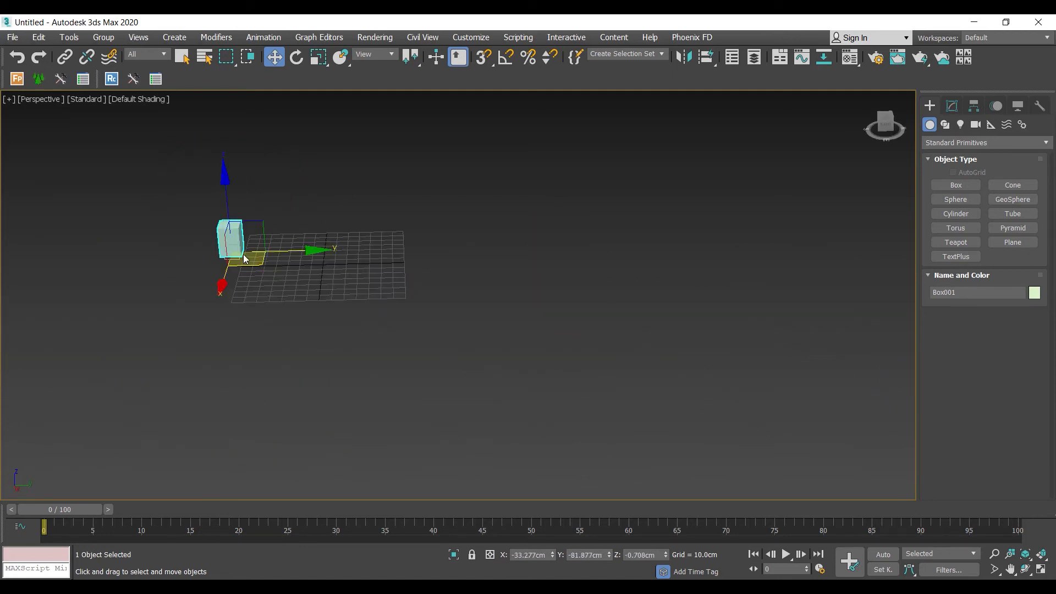
Step: Try moving the box in the XY plane and along Z, and undo the moves back to its original place
{"action": "left_click_drag", "start_coordinate": [247, 262], "coordinate": [338, 241]}
{"action": "key", "text": "ctrl+z"}
{"action": "left_click_drag", "start_coordinate": [223, 192], "coordinate": [222, 184]}
{"action": "mouse_move", "coordinate": [264, 250]}
{"action": "middle_mouse_down", "text": "alt"}
{"action": "mouse_move", "coordinate": [223, 232]}
{"action": "mouse_move", "coordinate": [235, 263]}
{"action": "mouse_move", "coordinate": [322, 283]}
{"action": "mouse_move", "coordinate": [325, 275]}
{"action": "mouse_move", "coordinate": [270, 310]}
{"action": "mouse_move", "coordinate": [252, 259]}
{"action": "middle_mouse_up", "text": "alt"}
{"action": "scroll", "coordinate": [232, 245], "scroll_direction": "up", "scroll_amount": 5}
{"action": "key", "text": "ctrl+z"}
{"action": "key", "text": "ctrl+z"}
{"action": "scroll", "coordinate": [326, 272], "scroll_direction": "up", "scroll_amount": 3}
{"action": "scroll", "coordinate": [256, 301], "scroll_direction": "down", "scroll_amount": 5}
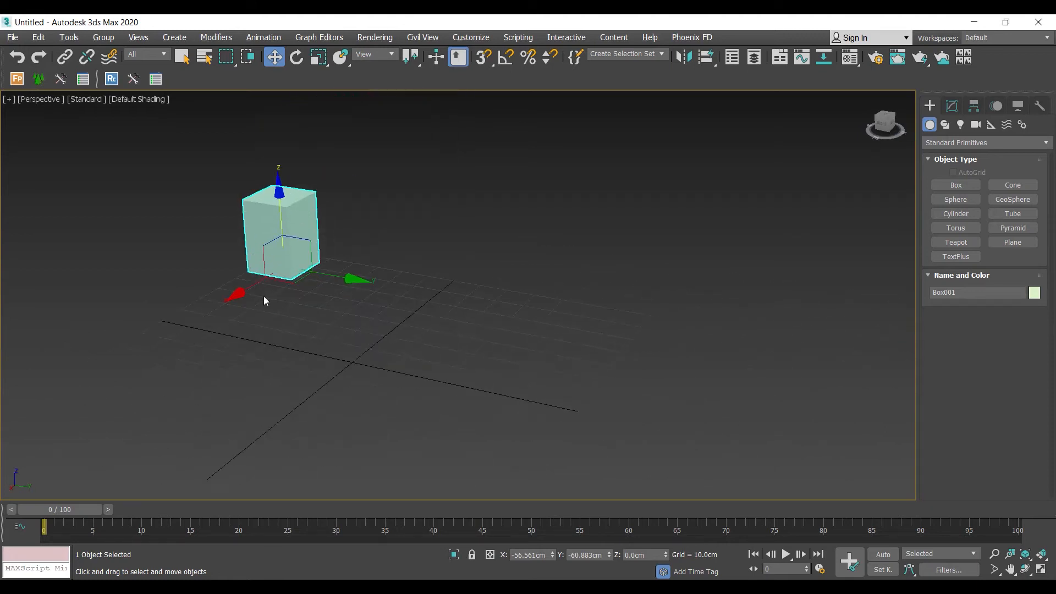
Step: Move the box along X to about -0.5 cm and along Y to about -18.4 cm, cancelling a trial Z move
{"action": "scroll", "coordinate": [263, 296], "scroll_direction": "down", "scroll_amount": 4}
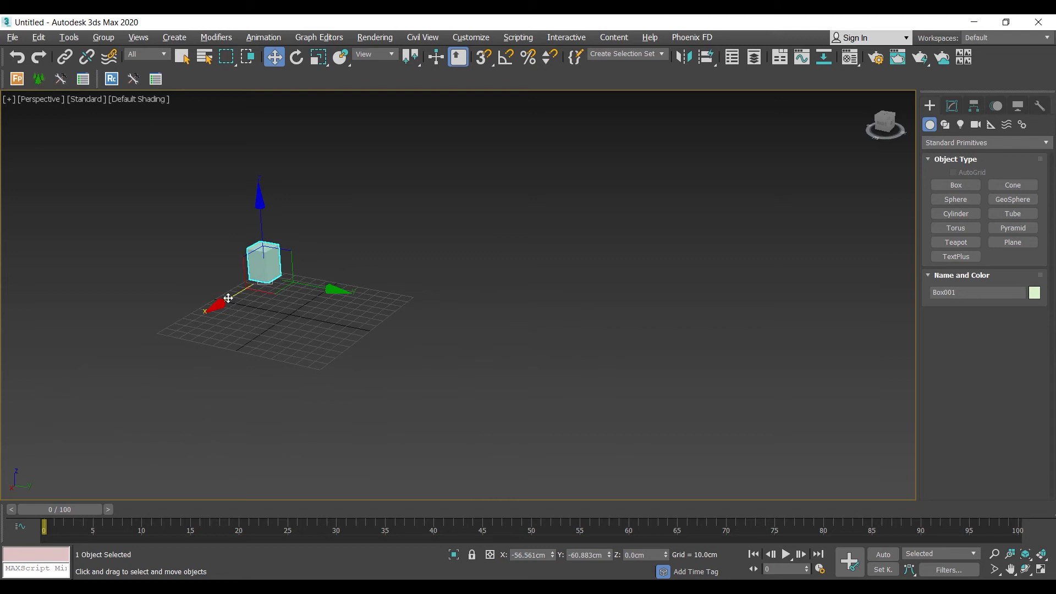
{"action": "left_click_drag", "start_coordinate": [228, 298], "coordinate": [198, 366]}
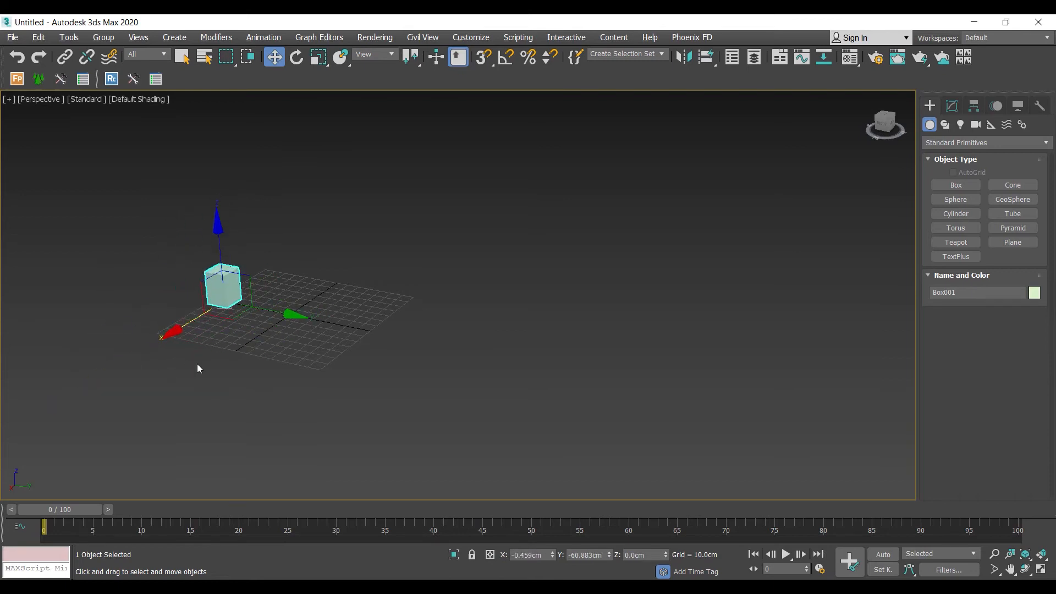
{"action": "left_click_drag", "start_coordinate": [286, 315], "coordinate": [330, 326]}
{"action": "left_click_drag", "start_coordinate": [266, 264], "coordinate": [261, 229]}
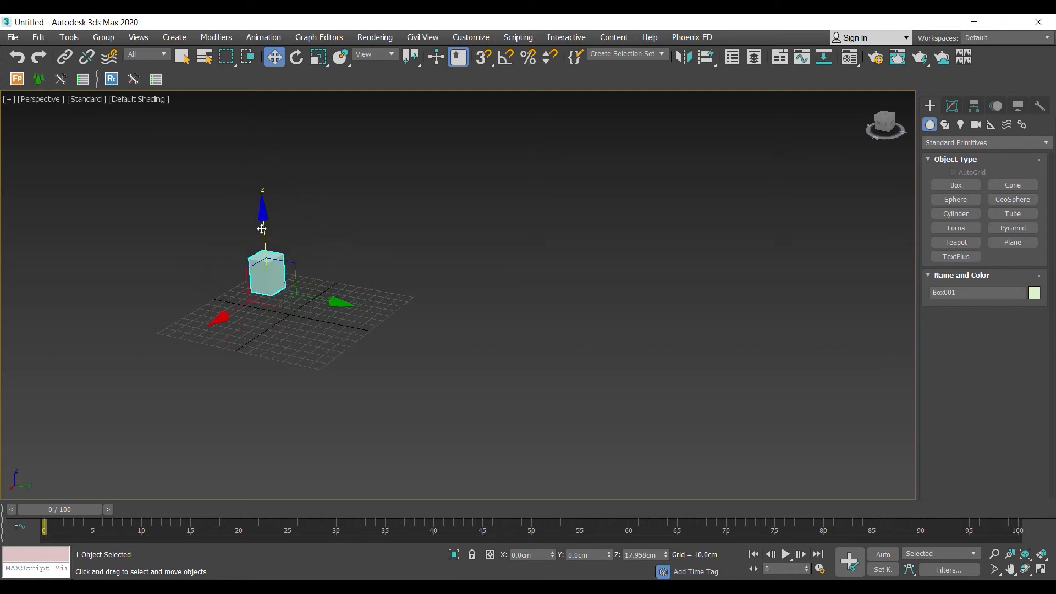
{"action": "right_click", "coordinate": [261, 229]}
{"action": "scroll", "coordinate": [268, 286], "scroll_direction": "up", "scroll_amount": 5}
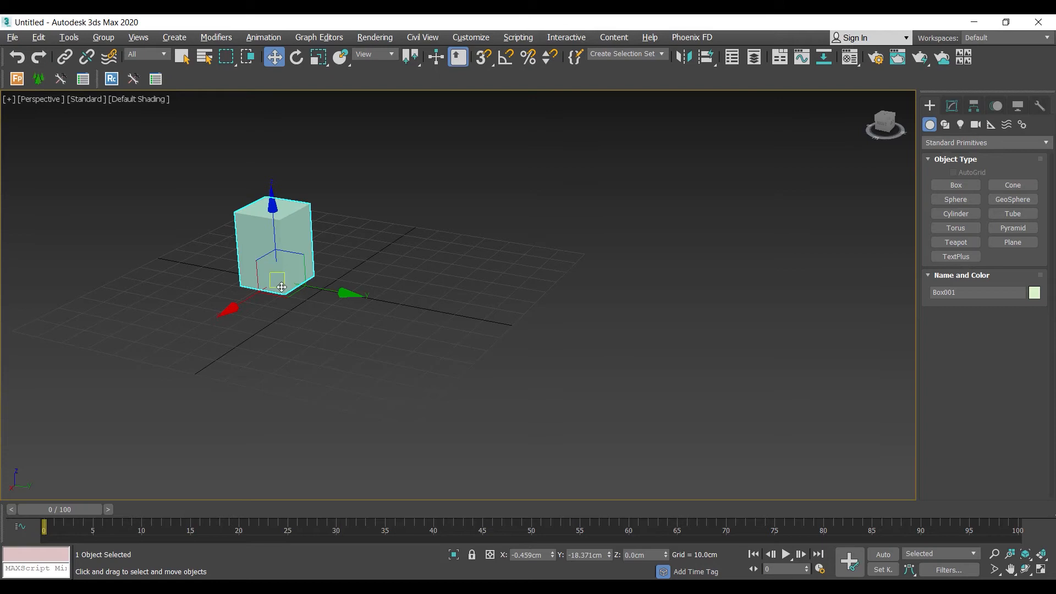
Step: Try constrained moves of the box with the gizmo's XY, YZ and XZ plane handles, cancelling each one
{"action": "middle_click_drag", "start_coordinate": [299, 315], "coordinate": [297, 330], "text": "alt"}
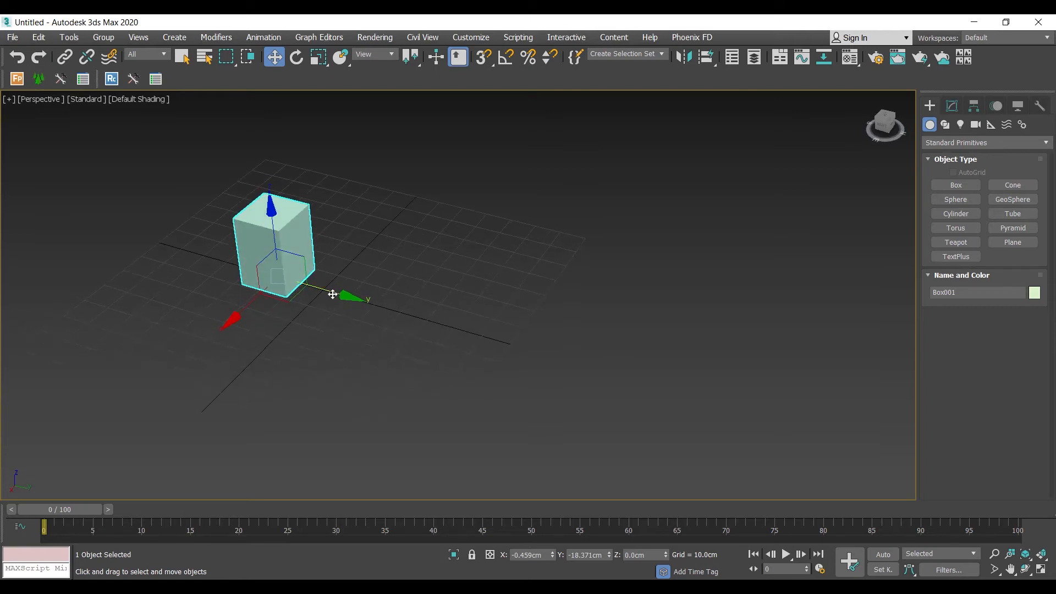
{"action": "mouse_move", "coordinate": [277, 299]}
{"action": "left_mouse_down"}
{"action": "mouse_move", "coordinate": [226, 325]}
{"action": "mouse_move", "coordinate": [220, 233]}
{"action": "mouse_move", "coordinate": [533, 321]}
{"action": "mouse_move", "coordinate": [278, 467]}
{"action": "mouse_move", "coordinate": [321, 250]}
{"action": "mouse_move", "coordinate": [313, 309]}
{"action": "mouse_move", "coordinate": [281, 294]}
{"action": "left_mouse_up"}
{"action": "middle_click_drag", "start_coordinate": [295, 257], "coordinate": [305, 254], "text": "alt"}
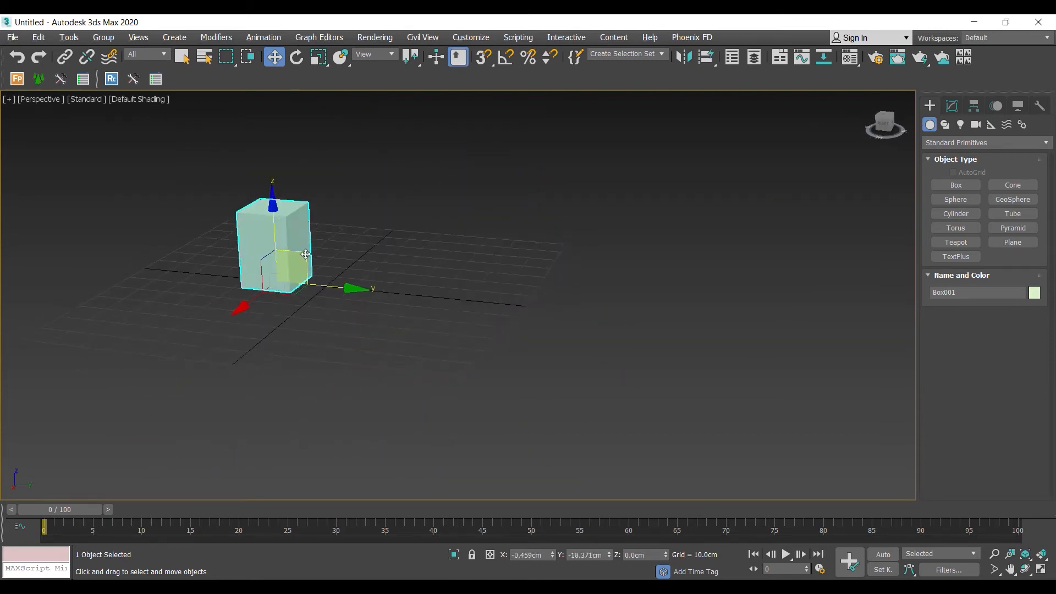
{"action": "left_click_drag", "start_coordinate": [306, 254], "coordinate": [336, 230]}
{"action": "right_click", "coordinate": [337, 231]}
{"action": "middle_click_drag", "start_coordinate": [337, 231], "coordinate": [280, 228], "text": "alt"}
{"action": "left_click_drag", "start_coordinate": [246, 255], "coordinate": [260, 179]}
{"action": "right_click", "coordinate": [279, 234]}
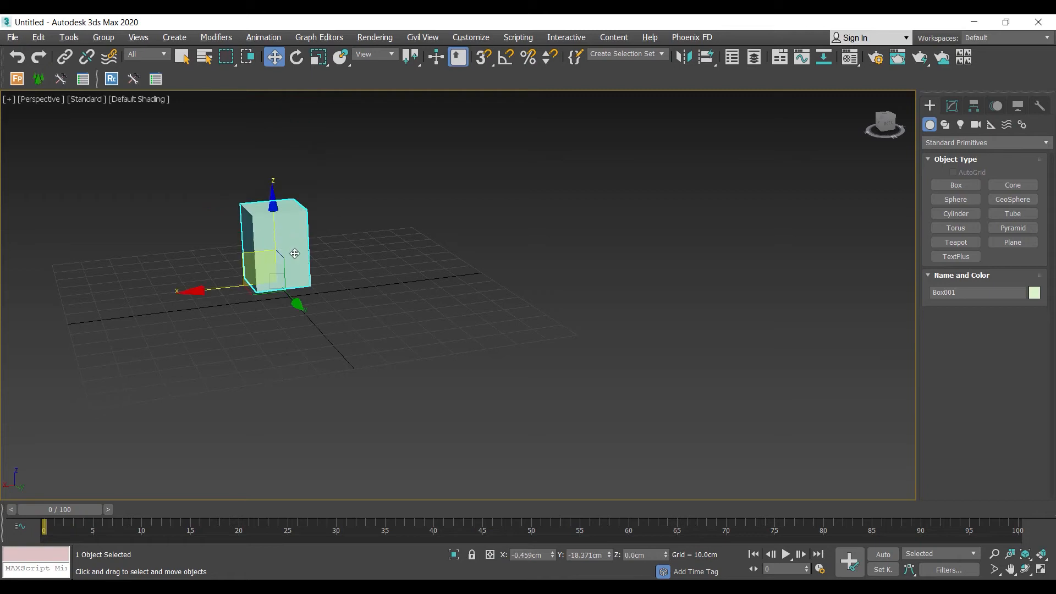
{"action": "middle_click_drag", "start_coordinate": [278, 235], "coordinate": [276, 317], "text": "alt"}
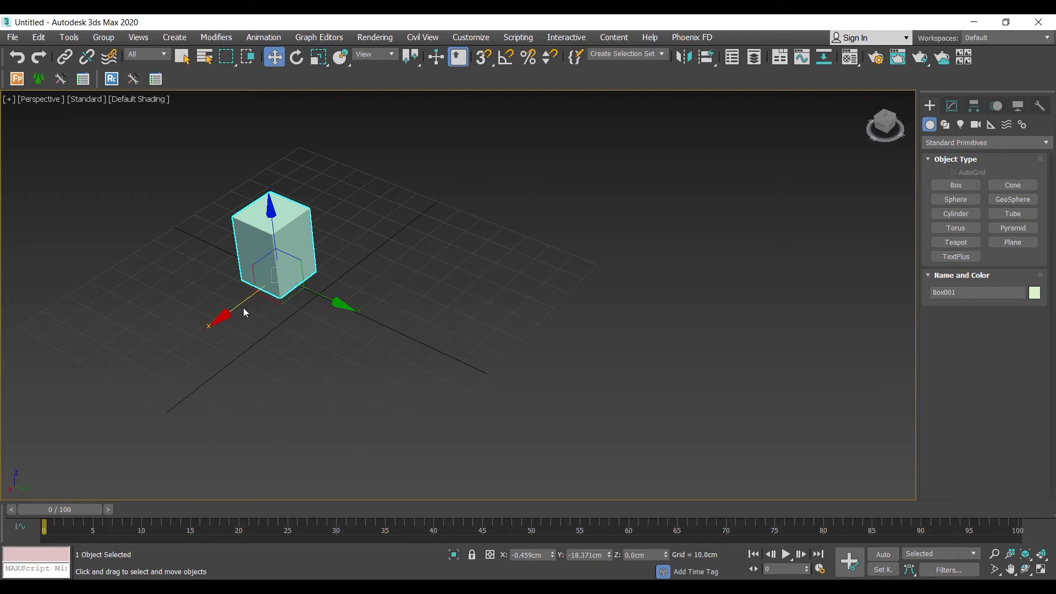
Step: Move the box around the ground plane and along X, ending at about X 15.5 cm, Y -3.7 cm
{"action": "left_click_drag", "start_coordinate": [237, 304], "coordinate": [137, 359]}
{"action": "left_click_drag", "start_coordinate": [242, 360], "coordinate": [326, 427]}
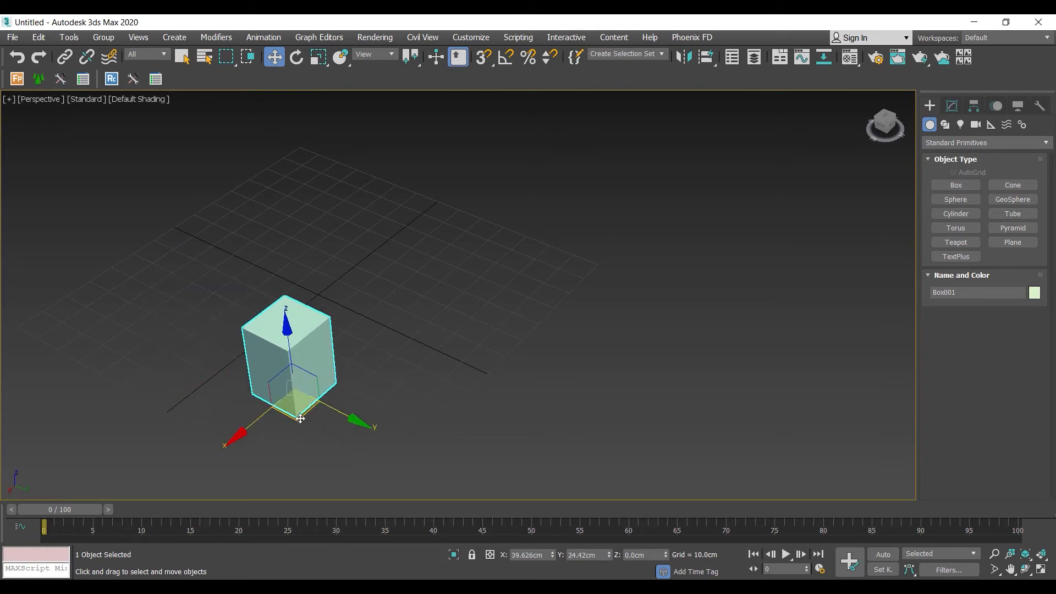
{"action": "left_click_drag", "start_coordinate": [300, 418], "coordinate": [311, 238]}
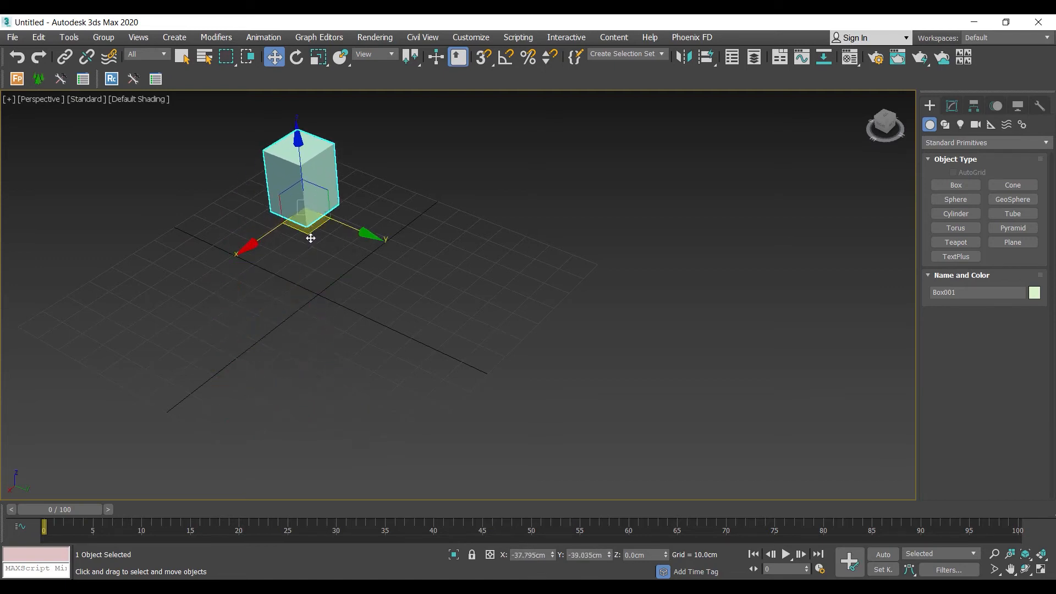
{"action": "left_click_drag", "start_coordinate": [310, 238], "coordinate": [326, 309]}
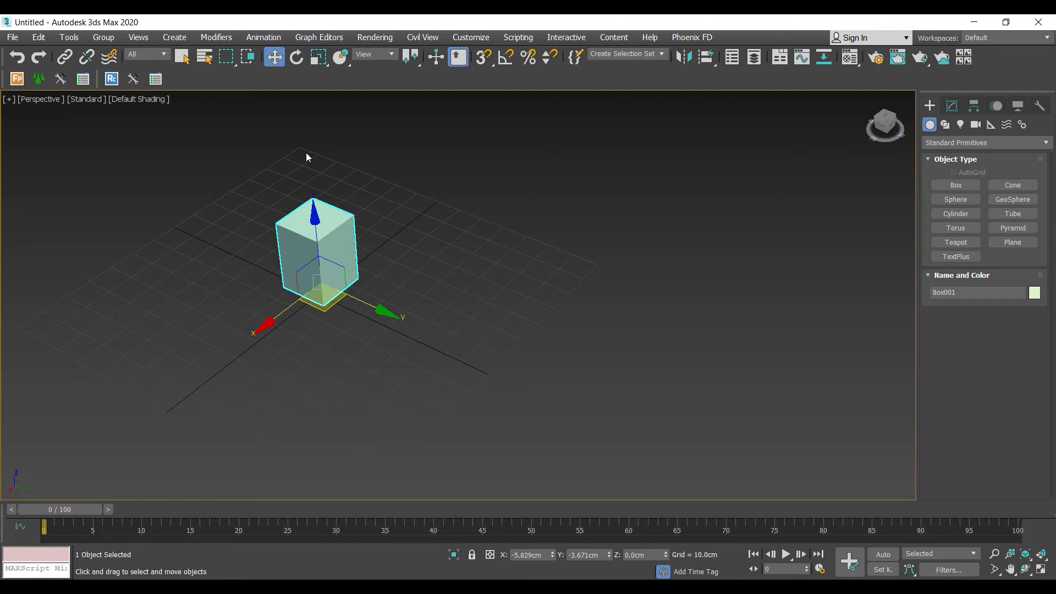
{"action": "left_click_drag", "start_coordinate": [273, 323], "coordinate": [234, 357]}
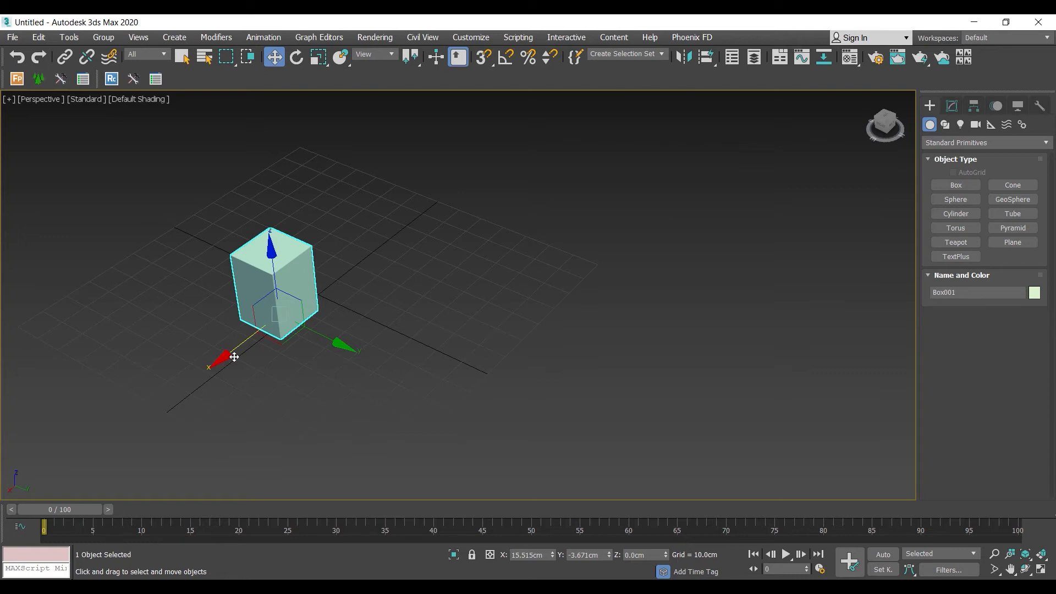
{"action": "middle_click_drag", "start_coordinate": [263, 246], "coordinate": [271, 213]}
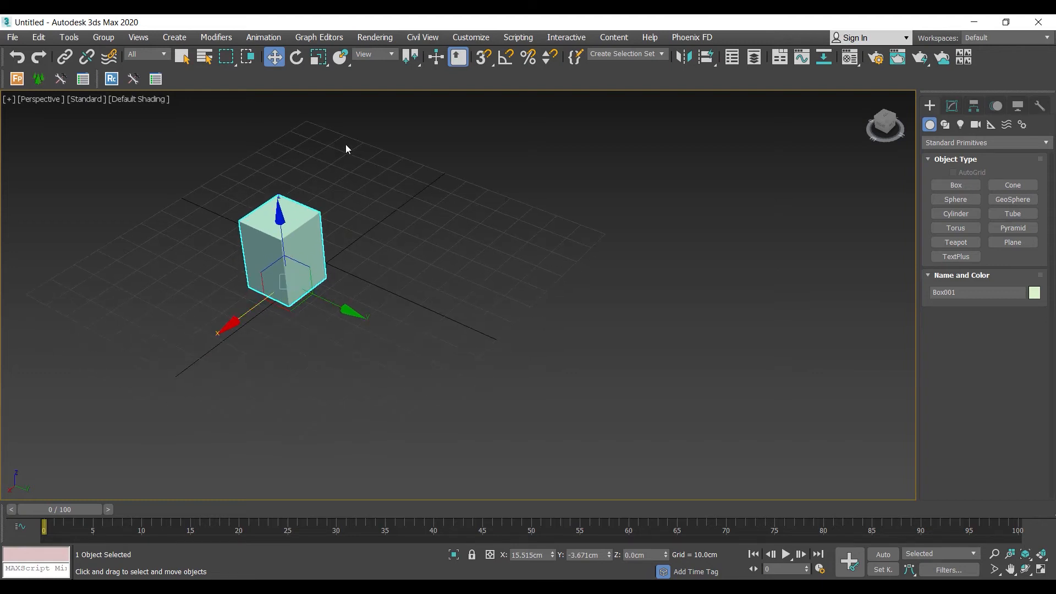
Step: Open Move Transform Type-In beside the box and move the box in the XY plane to about X 40.9 cm, Y -49.9 cm
{"action": "right_click", "coordinate": [274, 58]}
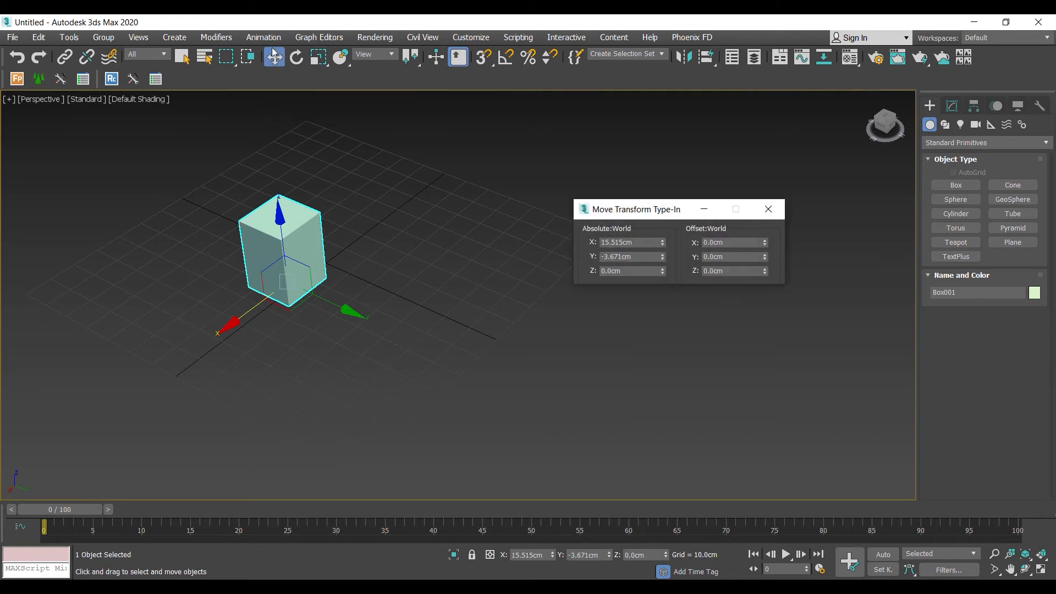
{"action": "left_click_drag", "start_coordinate": [666, 212], "coordinate": [485, 138]}
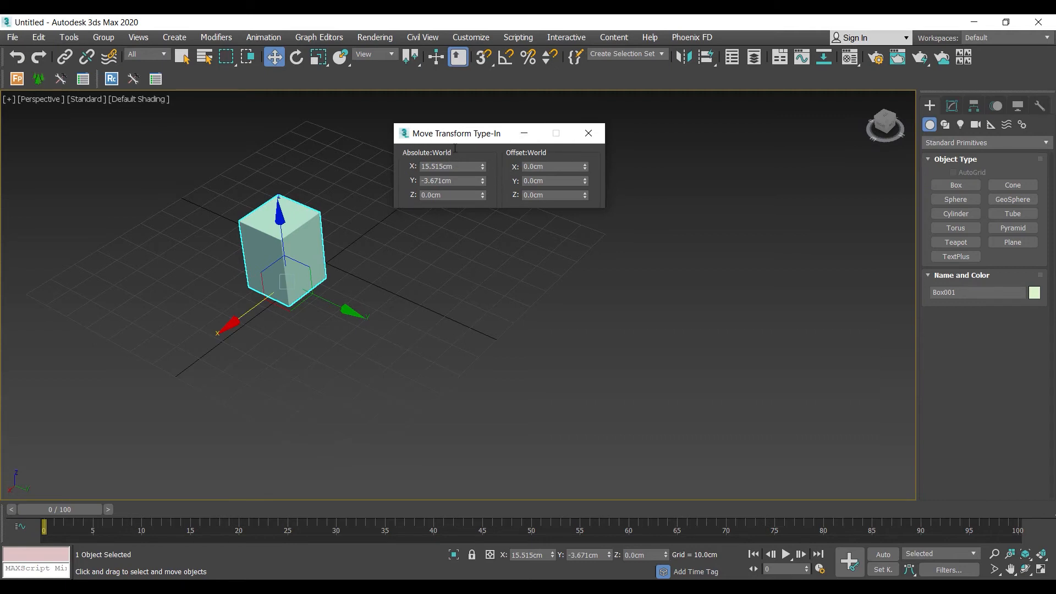
{"action": "left_click_drag", "start_coordinate": [291, 279], "coordinate": [127, 261]}
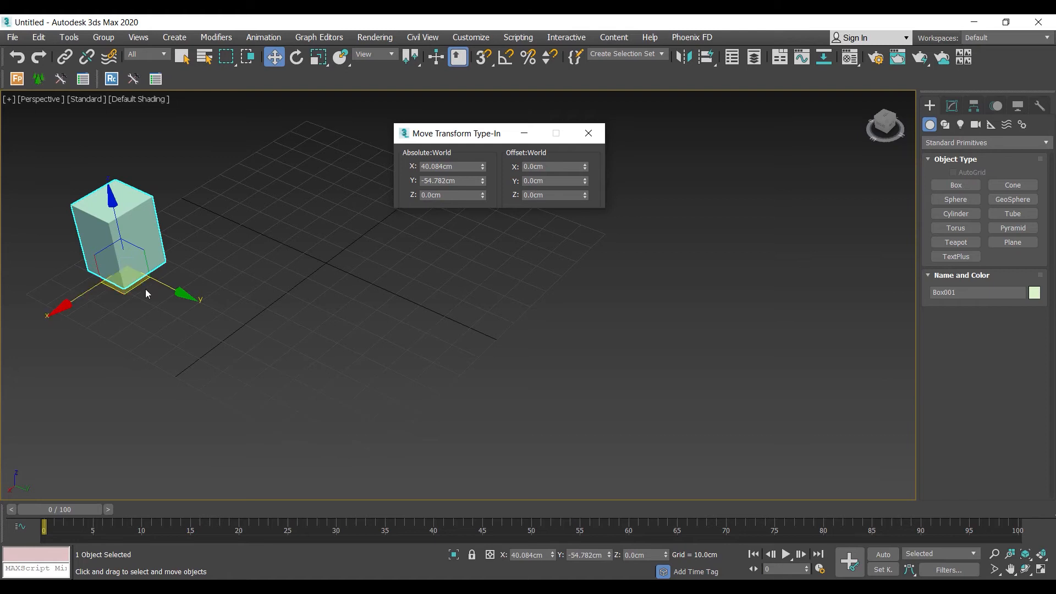
{"action": "left_click_drag", "start_coordinate": [127, 291], "coordinate": [241, 280]}
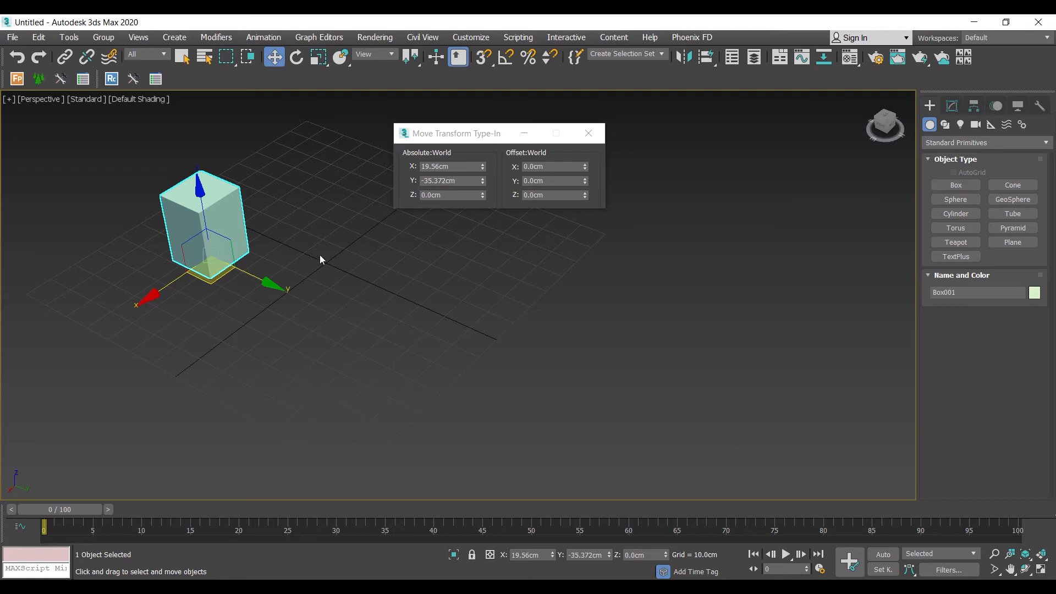
{"action": "left_click_drag", "start_coordinate": [213, 273], "coordinate": [135, 290]}
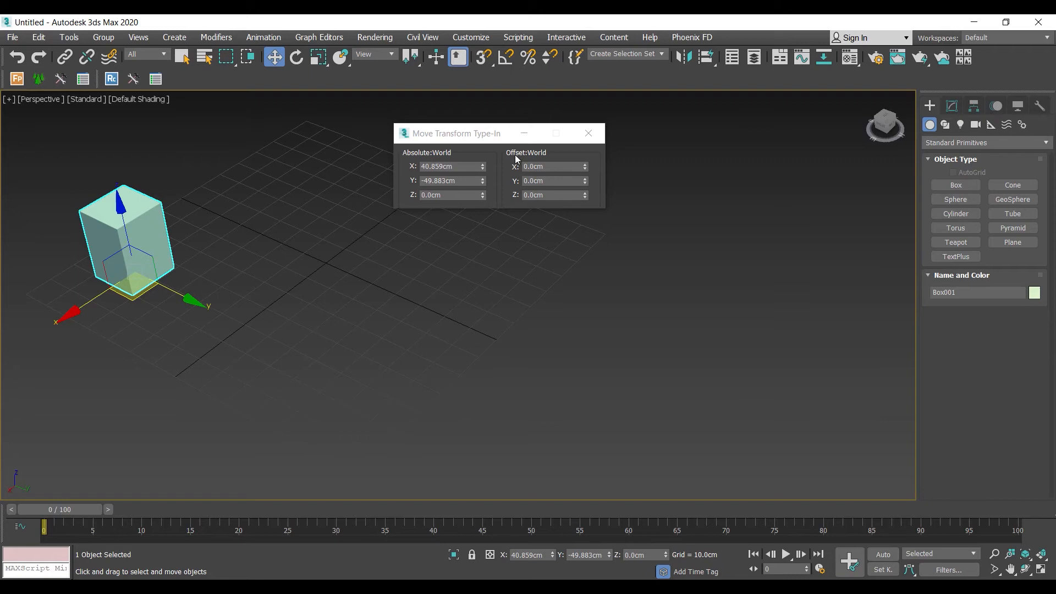
Step: Set the box's absolute world position to X 40 cm and Y -40 cm
{"action": "double_click", "coordinate": [422, 166]}
{"action": "type", "text": "40"}
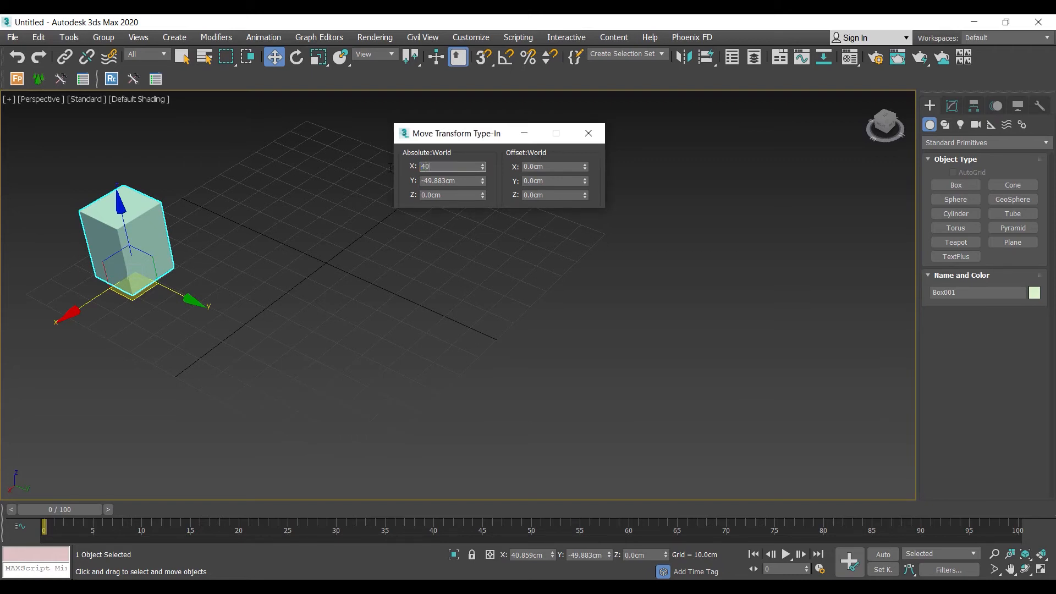
{"action": "key", "text": "Tab"}
{"action": "type", "text": "-40"}
{"action": "key", "text": "Return"}
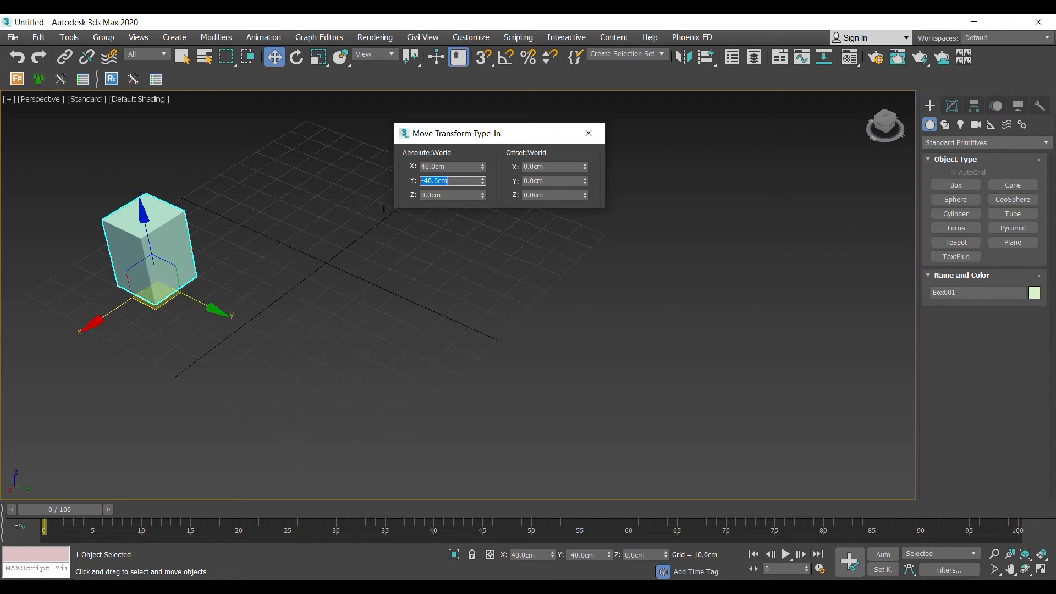
Step: Try moving the box along Z and along X with the gizmo, undoing each move
{"action": "left_click", "coordinate": [141, 204]}
{"action": "left_click_drag", "start_coordinate": [140, 204], "coordinate": [122, 235]}
{"action": "key", "text": "ctrl+z"}
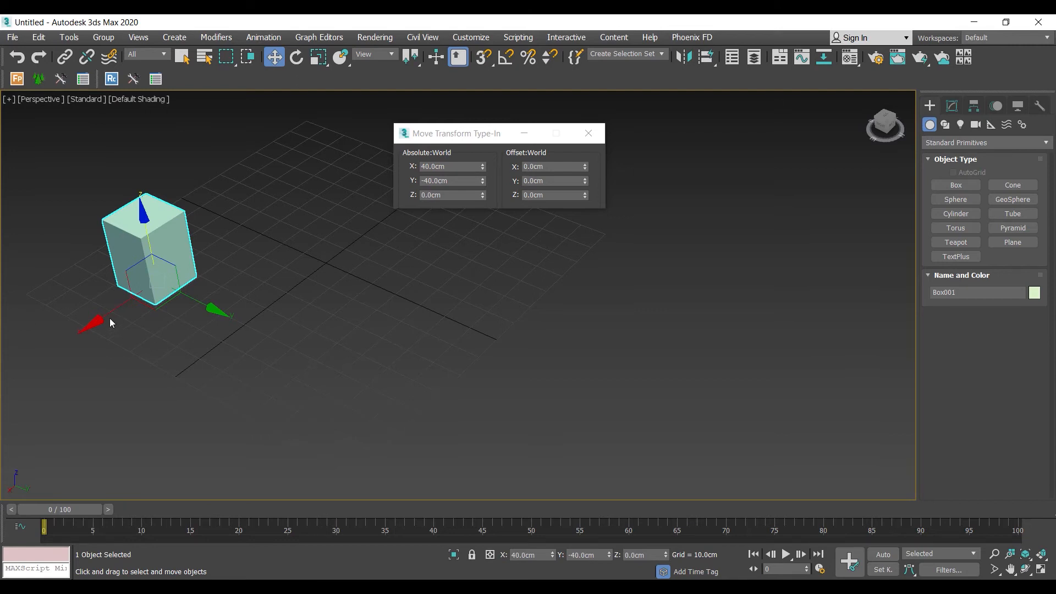
{"action": "left_click_drag", "start_coordinate": [93, 322], "coordinate": [98, 320]}
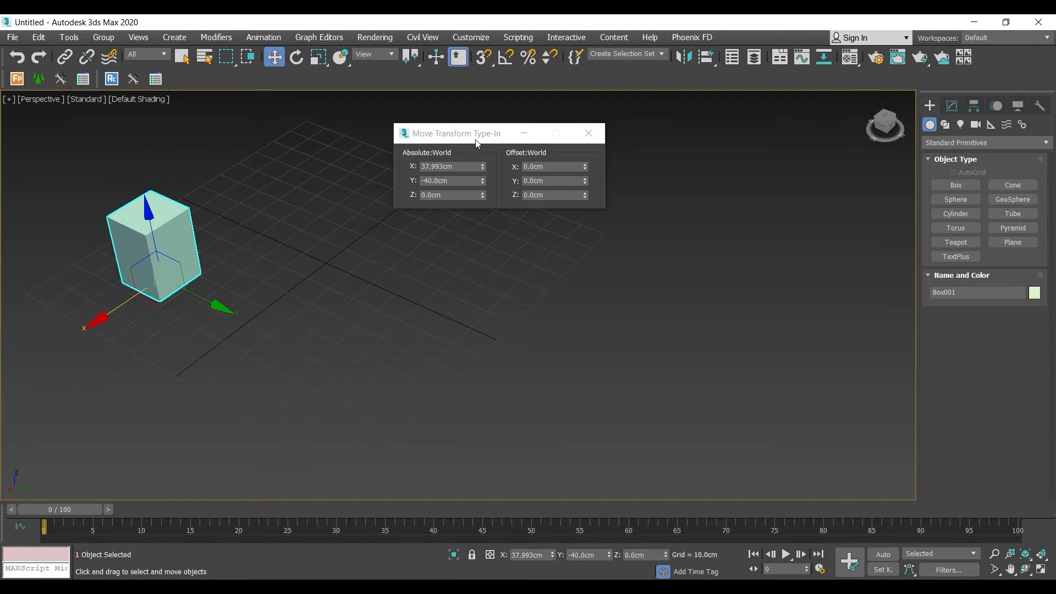
{"action": "key", "text": "ctrl+z"}
Step: Offset the box in world coordinates by -10 cm in X and 10 cm in Y
{"action": "left_click", "coordinate": [545, 166]}
{"action": "type", "text": "-"}
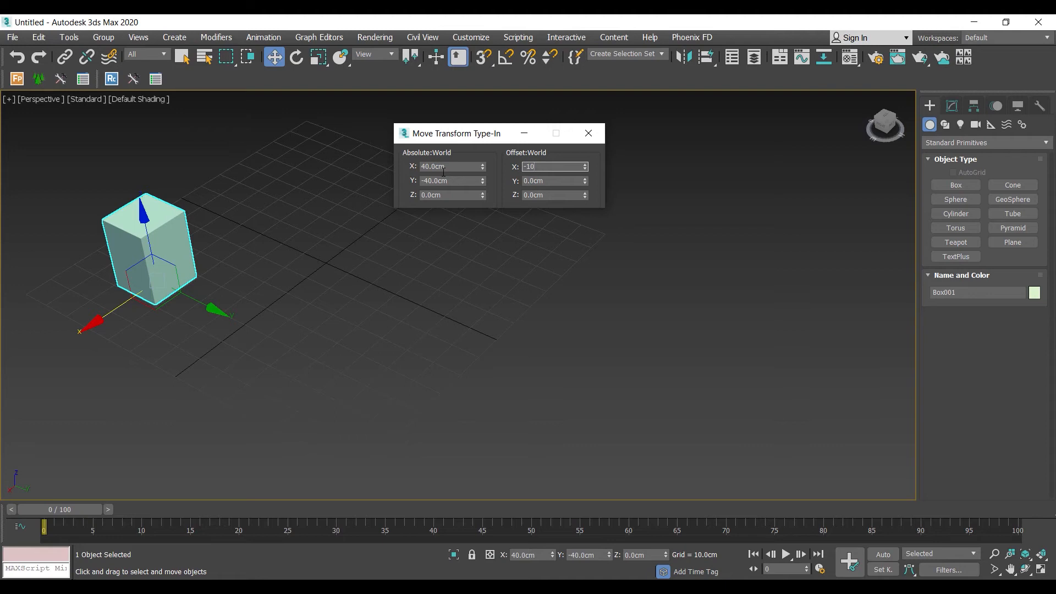
{"action": "type", "text": "10"}
{"action": "key", "text": "Return"}
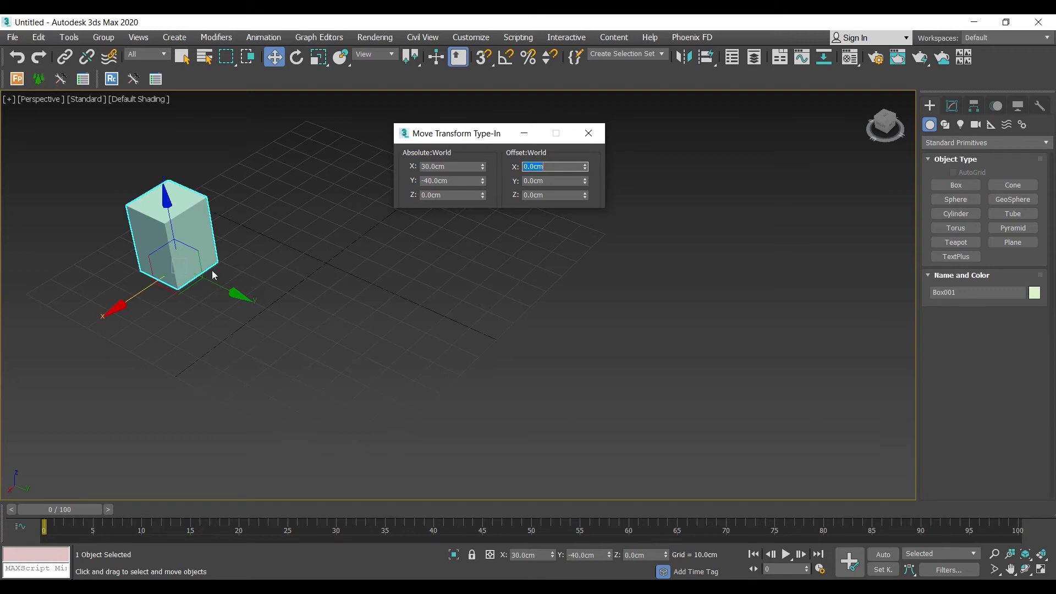
{"action": "key", "text": "Tab"}
{"action": "type", "text": "10"}
{"action": "key", "text": "Return"}
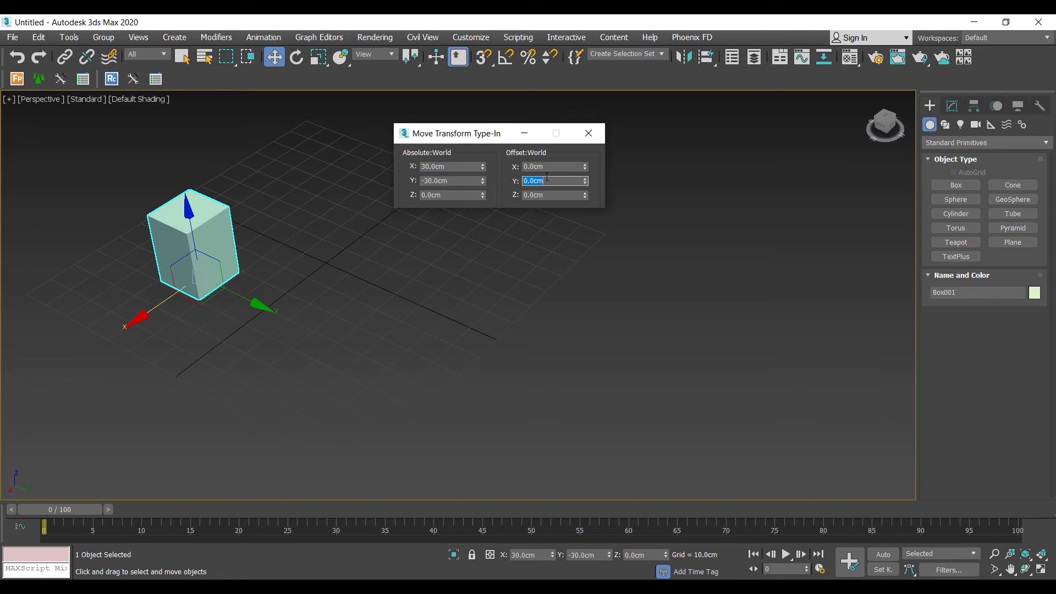
Step: Offset the box in world coordinates by -20 cm in Z
{"action": "left_click", "coordinate": [534, 195]}
{"action": "left_click_drag", "start_coordinate": [532, 194], "coordinate": [447, 212]}
{"action": "type", "text": "-20"}
{"action": "key", "text": "Return"}
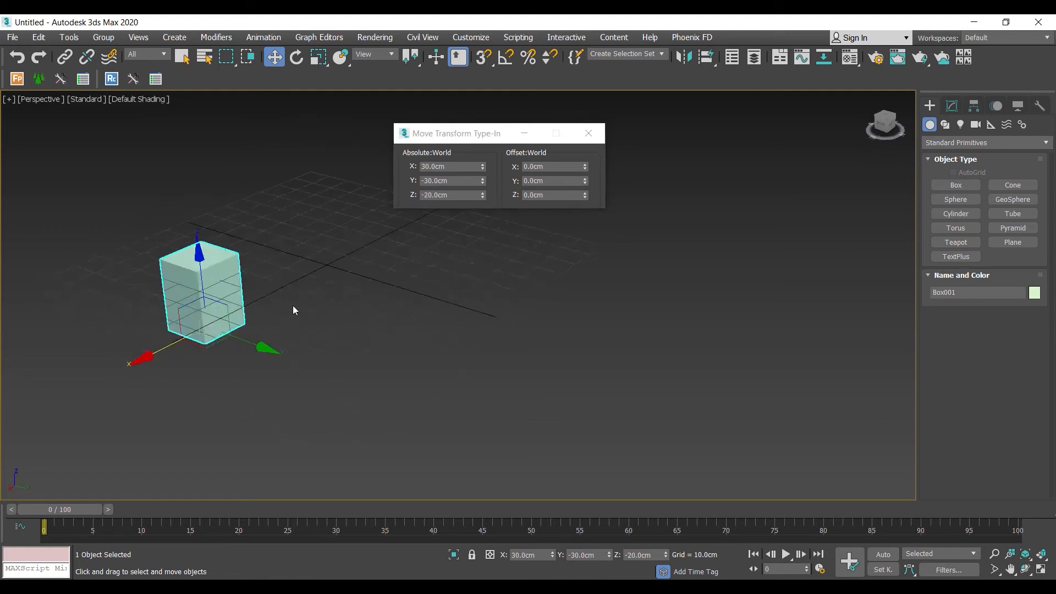
Step: Offset the box in world coordinates by 20 cm in Z
{"action": "middle_click_drag", "start_coordinate": [293, 306], "coordinate": [293, 294], "text": "alt"}
{"action": "middle_click_drag", "start_coordinate": [233, 266], "coordinate": [222, 312], "text": "alt"}
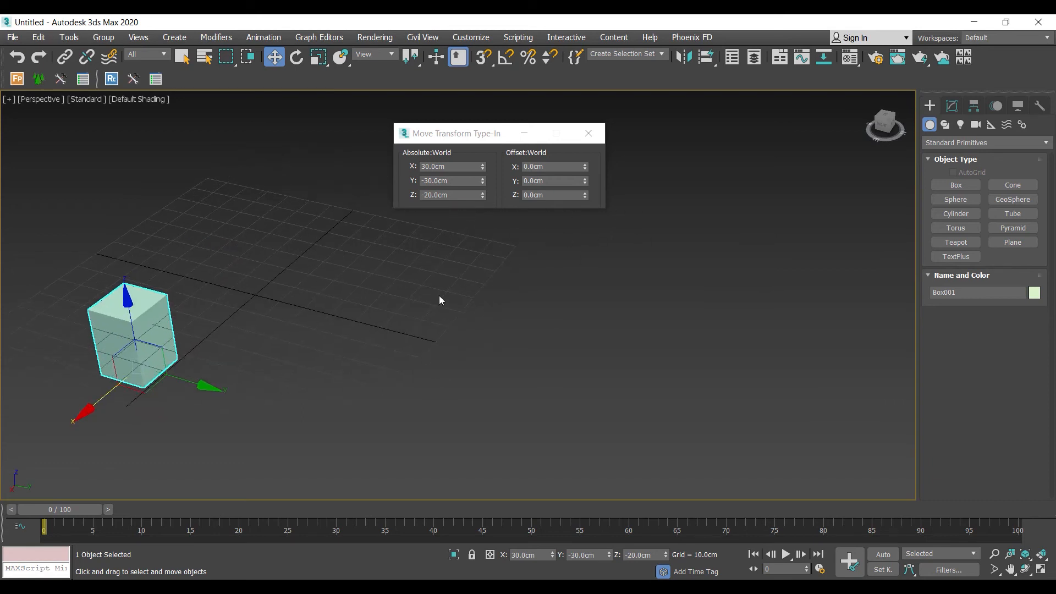
{"action": "left_click", "coordinate": [546, 197]}
{"action": "type", "text": "20"}
{"action": "key", "text": "Return"}
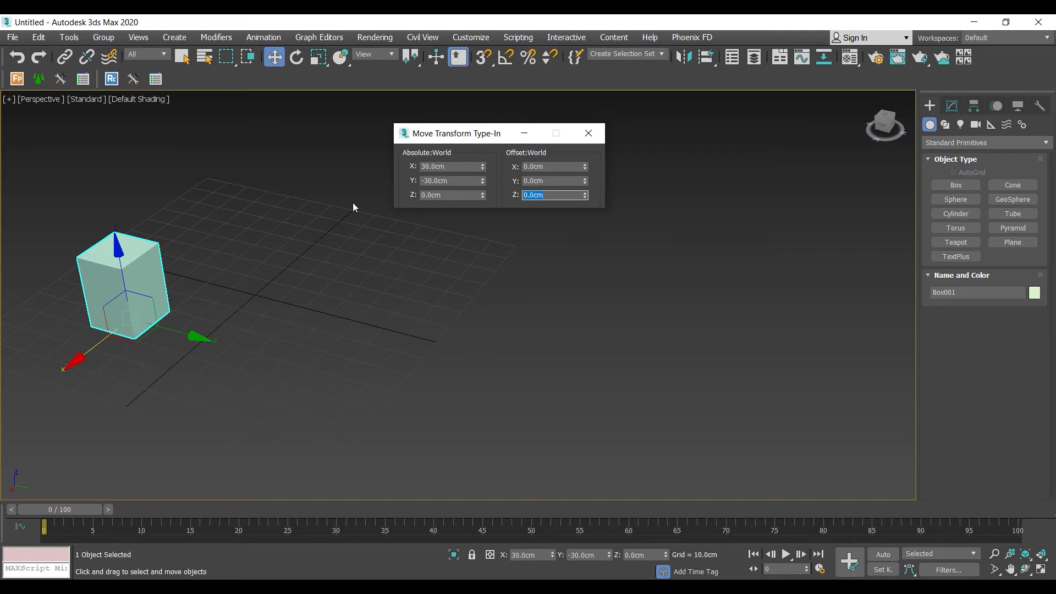
Step: Set the box's absolute world Y and X positions to 0 cm and close the move type-in
{"action": "left_click_drag", "start_coordinate": [448, 181], "coordinate": [407, 183]}
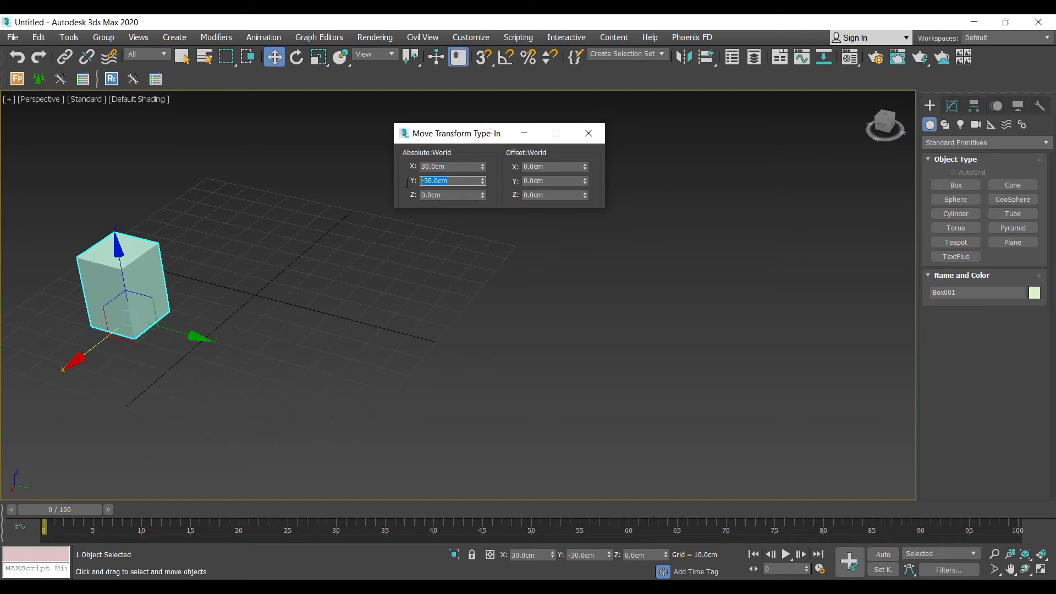
{"action": "type", "text": "0"}
{"action": "key", "text": "Return"}
{"action": "left_click_drag", "start_coordinate": [446, 166], "coordinate": [413, 166]}
{"action": "type", "text": "0"}
{"action": "key", "text": "Return"}
{"action": "scroll", "coordinate": [253, 313], "scroll_direction": "up", "scroll_amount": 5}
{"action": "middle_click_drag", "start_coordinate": [253, 313], "coordinate": [276, 215], "text": "alt"}
{"action": "scroll", "coordinate": [241, 236], "scroll_direction": "up", "scroll_amount": 6}
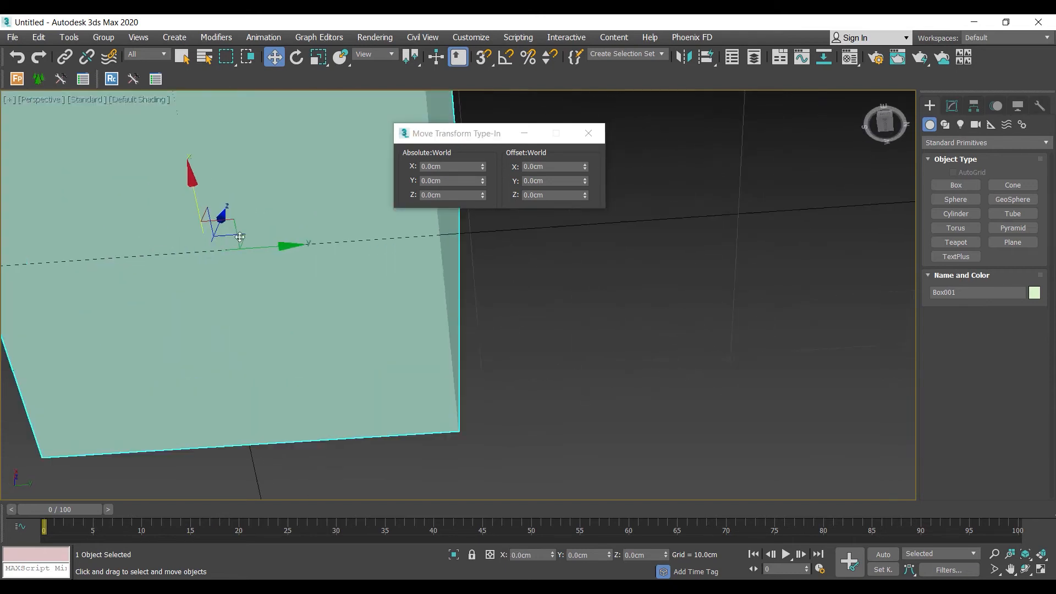
{"action": "middle_click_drag", "start_coordinate": [205, 254], "coordinate": [388, 256], "text": "alt"}
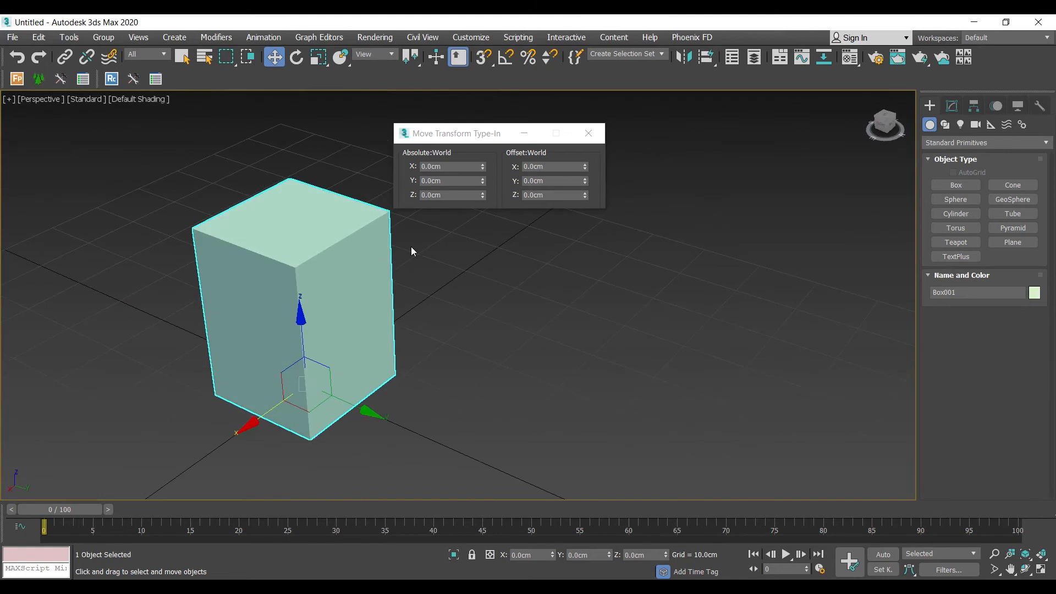
{"action": "left_click", "coordinate": [588, 133]}
Step: Activate the Select and Rotate tool for the selected box
{"action": "scroll", "coordinate": [462, 237], "scroll_direction": "down", "scroll_amount": 3}
{"action": "middle_click_drag", "start_coordinate": [462, 238], "coordinate": [484, 244]}
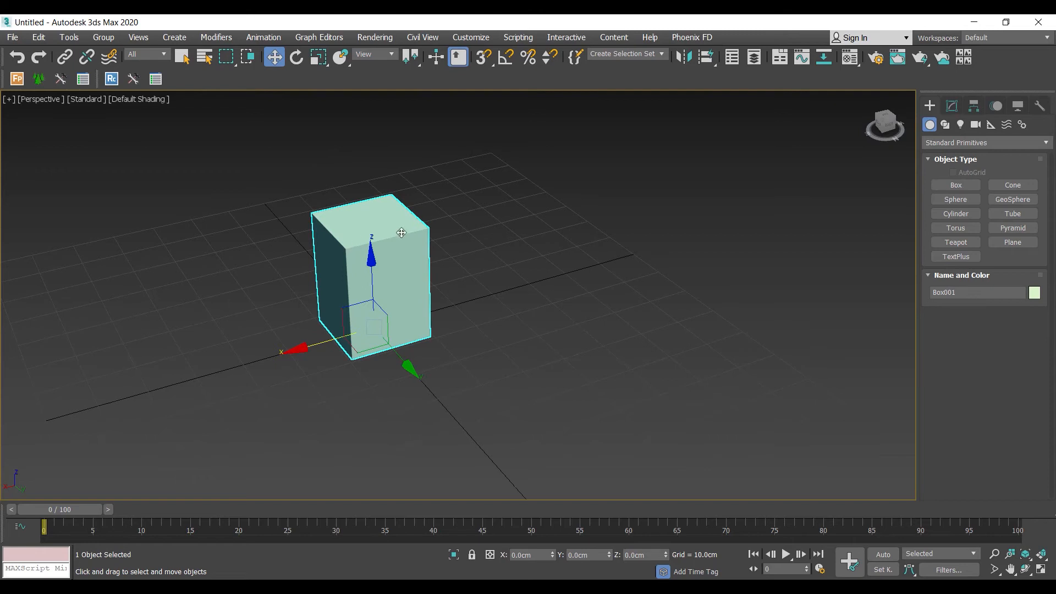
{"action": "middle_click_drag", "start_coordinate": [400, 296], "coordinate": [343, 296]}
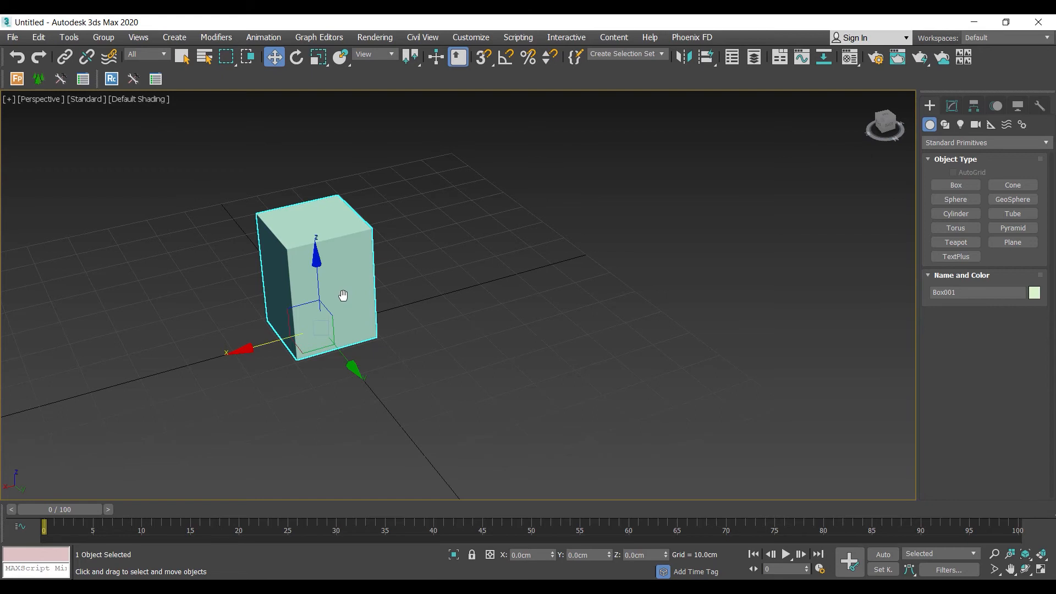
{"action": "left_click", "coordinate": [296, 62]}
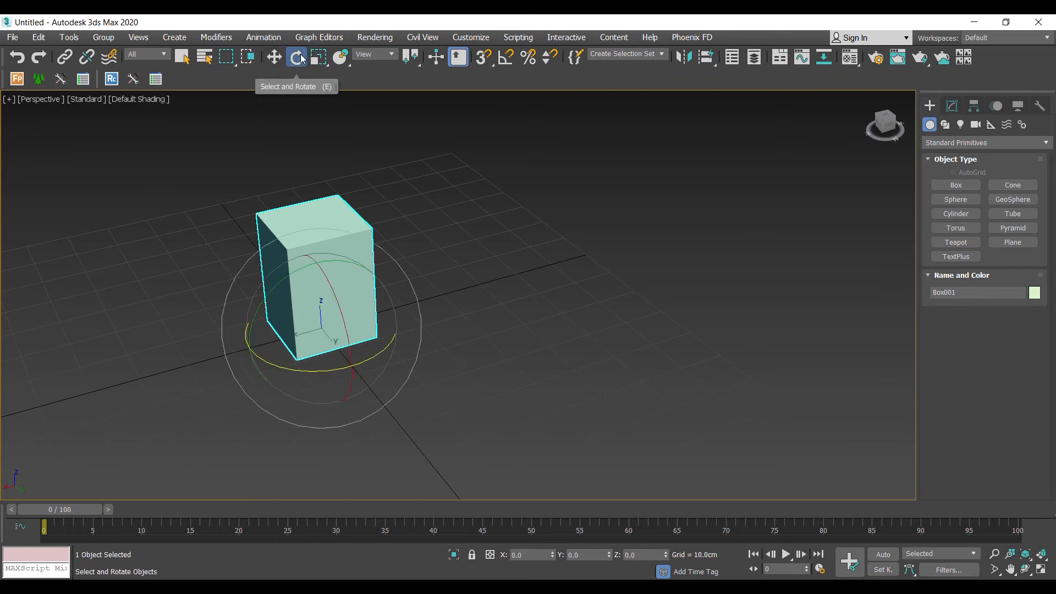
{"action": "right_click", "coordinate": [529, 269]}
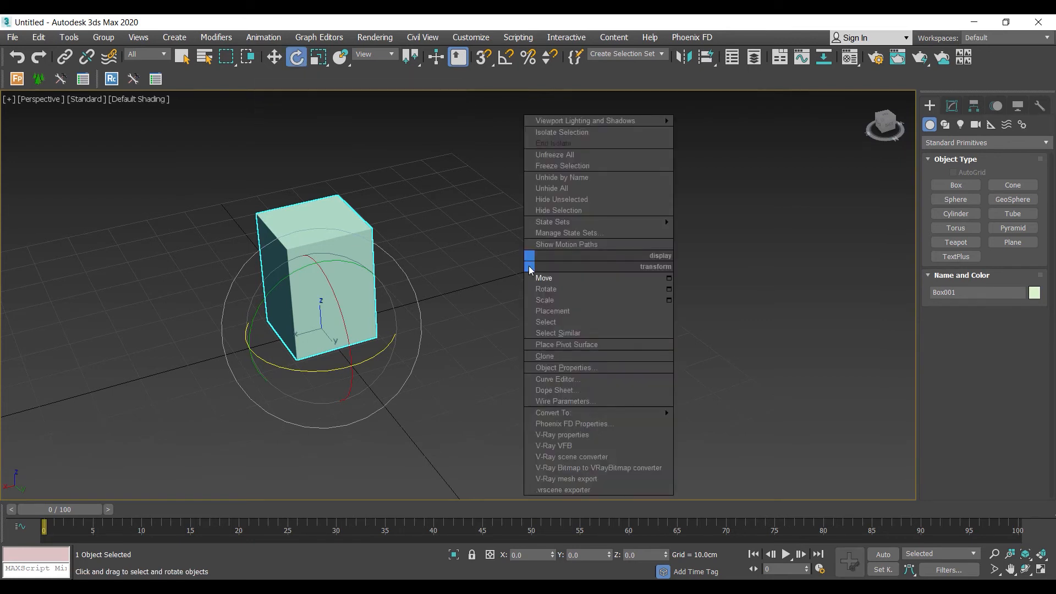
{"action": "left_click", "coordinate": [548, 289]}
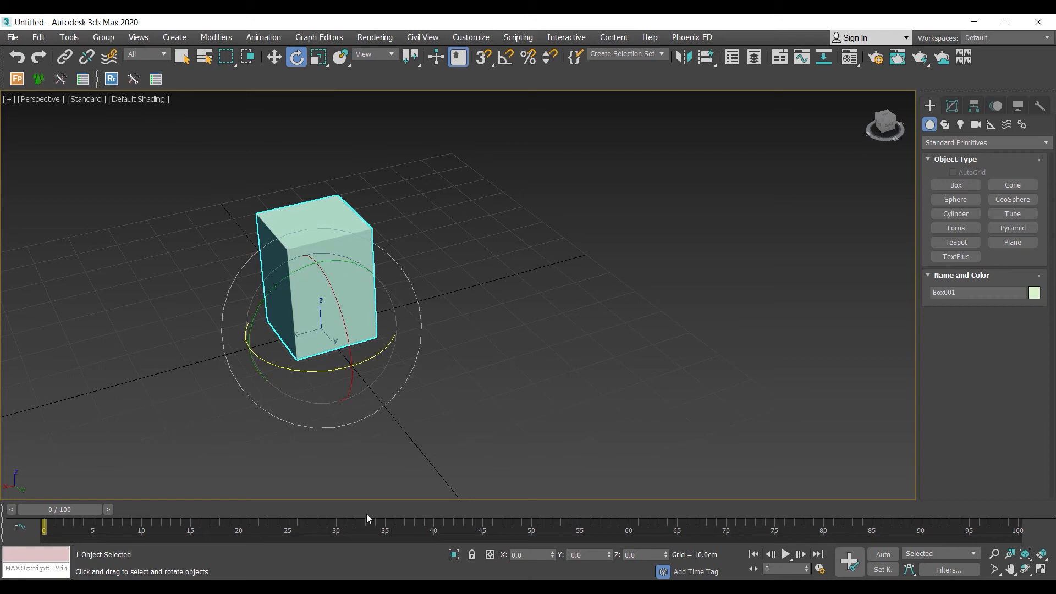
Step: Adjust the display size of the box's rotation gizmo by shrinking and enlarging it
{"action": "key", "text": "="}
{"action": "key", "text": "-"}
{"action": "key", "text": "-"}
{"action": "key", "text": "-"}
{"action": "key", "text": "-"}
{"action": "key", "text": "-"}
{"action": "key", "text": "-"}
{"action": "key", "text": "="}
{"action": "key", "text": "="}
{"action": "key", "text": "="}
{"action": "key", "text": "="}
{"action": "key", "text": "="}
{"action": "key", "text": "-"}
{"action": "key", "text": "-"}
{"action": "key", "text": "="}
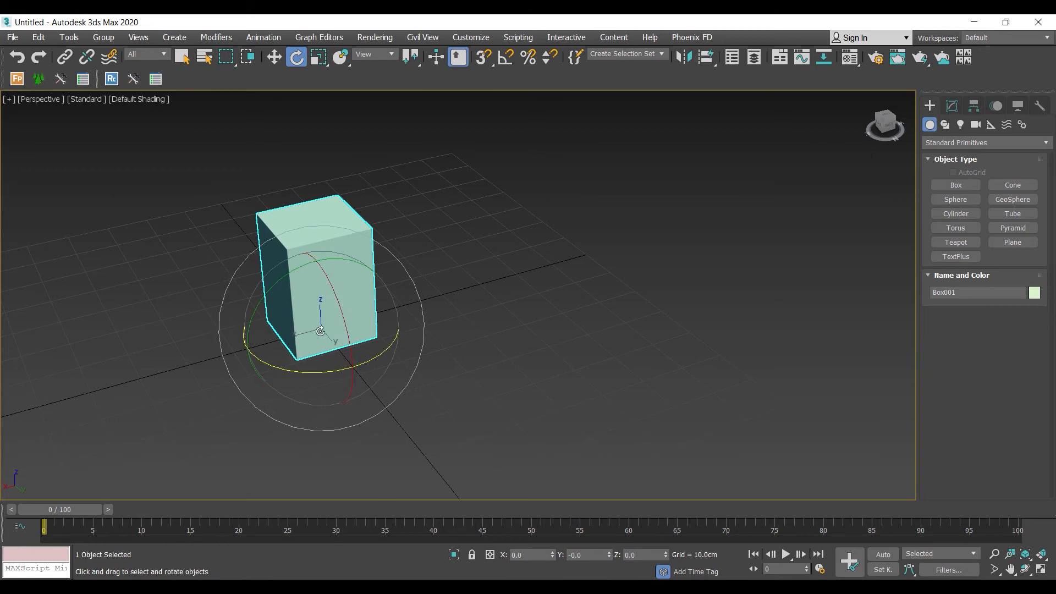
Step: Try rotating the box freely and about its X, Y and Z axes with the gizmo, cancelling each rotation
{"action": "left_click_drag", "start_coordinate": [314, 311], "coordinate": [288, 315]}
{"action": "right_click", "coordinate": [289, 315]}
{"action": "left_click_drag", "start_coordinate": [328, 286], "coordinate": [324, 245]}
{"action": "right_click", "coordinate": [324, 245]}
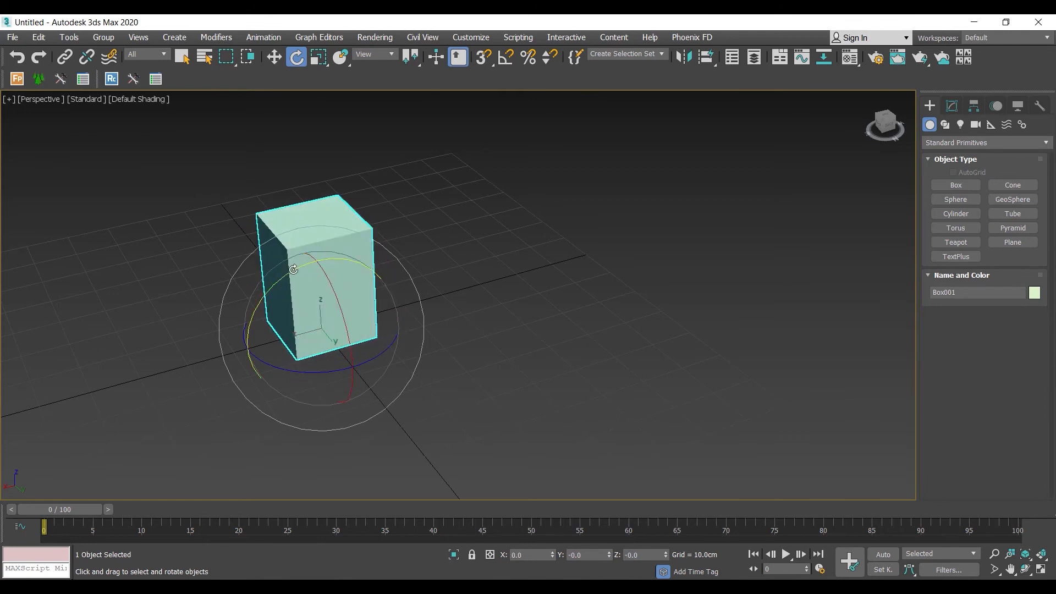
{"action": "left_click_drag", "start_coordinate": [276, 280], "coordinate": [258, 330]}
{"action": "right_click", "coordinate": [259, 330]}
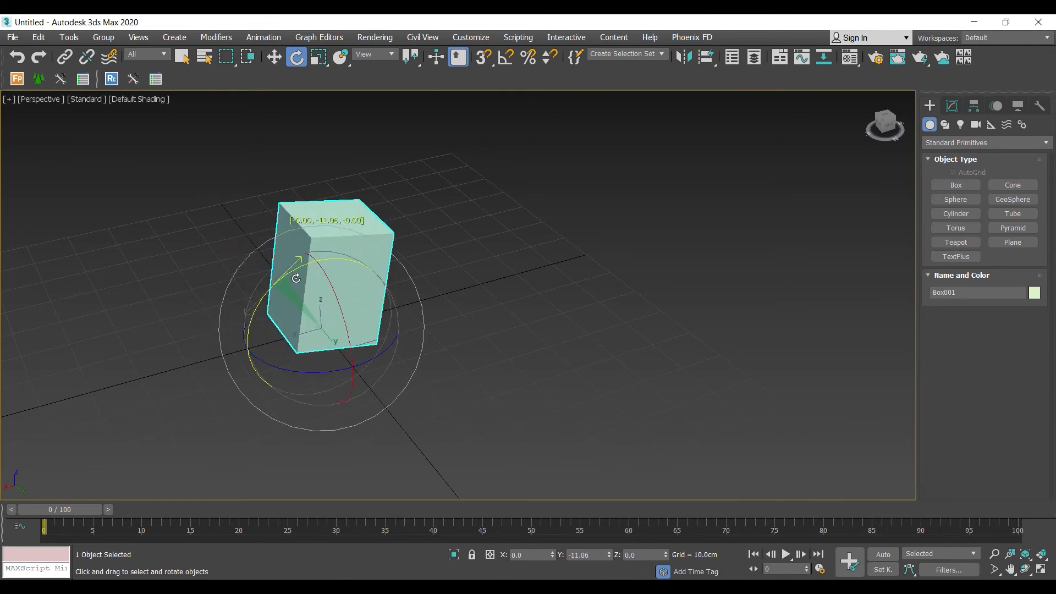
{"action": "mouse_move", "coordinate": [285, 364]}
{"action": "left_mouse_down"}
{"action": "mouse_move", "coordinate": [306, 372]}
{"action": "mouse_move", "coordinate": [363, 361]}
{"action": "mouse_move", "coordinate": [298, 364]}
{"action": "left_mouse_up"}
{"action": "right_click", "coordinate": [298, 364]}
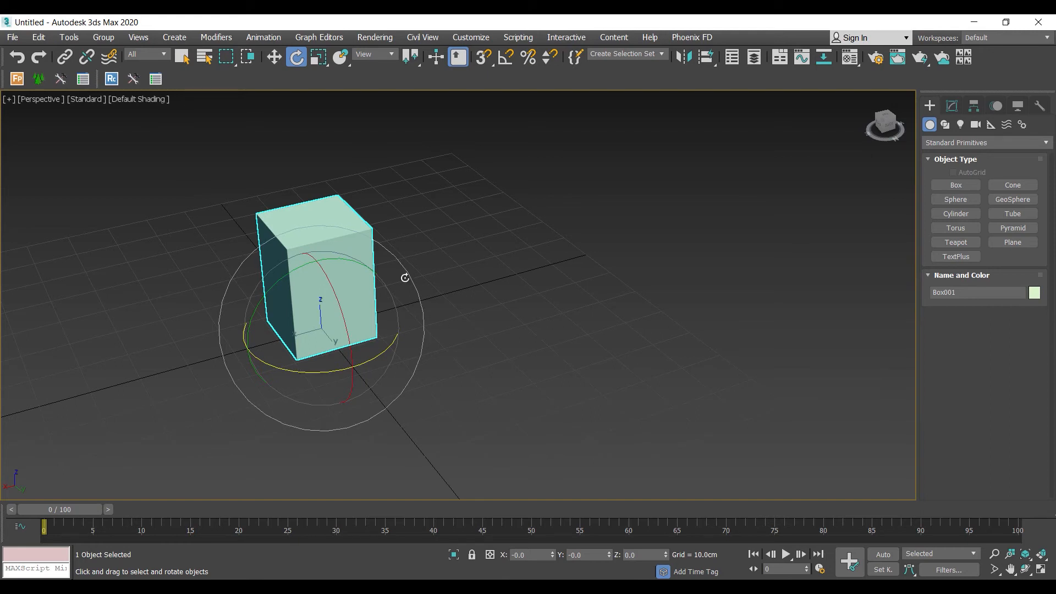
Step: Switch to Move and back to Rotate, and try rotating the box about X, about Z and freely, cancelling each rotation
{"action": "key", "text": "w"}
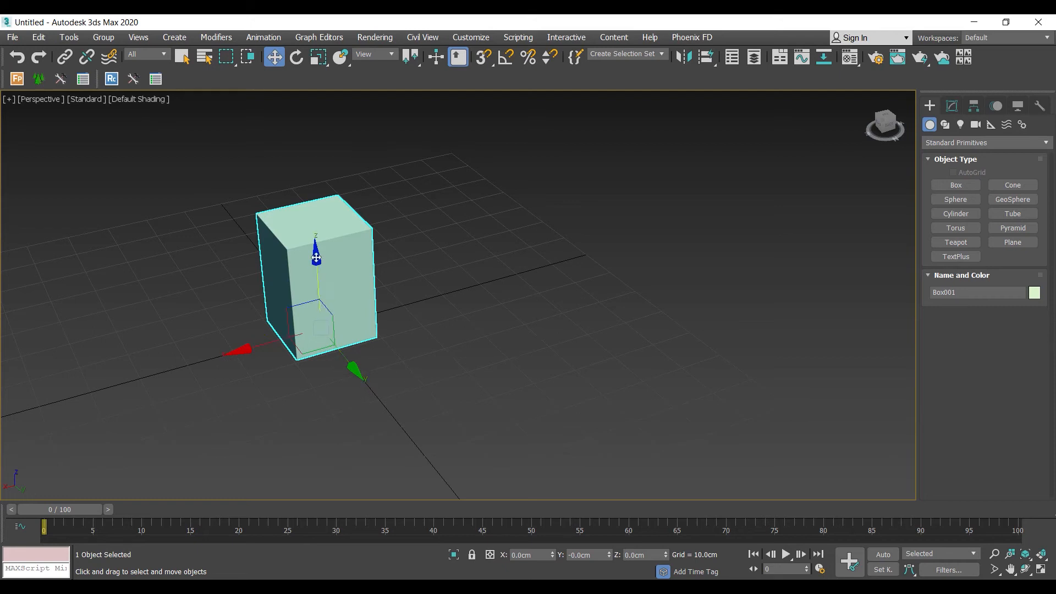
{"action": "key", "text": "e"}
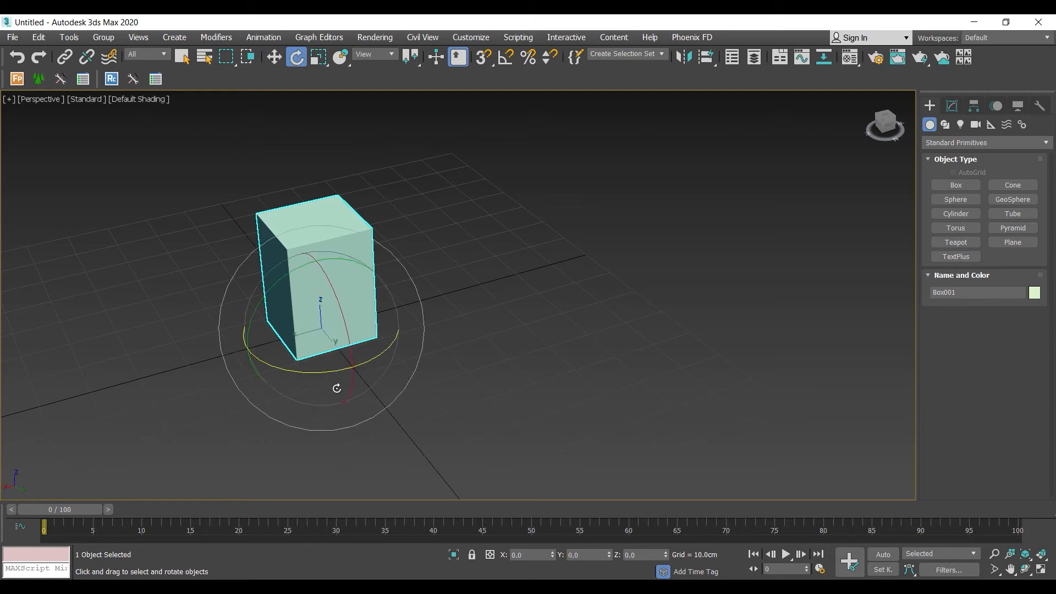
{"action": "left_click_drag", "start_coordinate": [337, 384], "coordinate": [334, 249]}
{"action": "right_click", "coordinate": [334, 249]}
{"action": "left_click_drag", "start_coordinate": [336, 296], "coordinate": [339, 327]}
{"action": "right_click", "coordinate": [339, 326]}
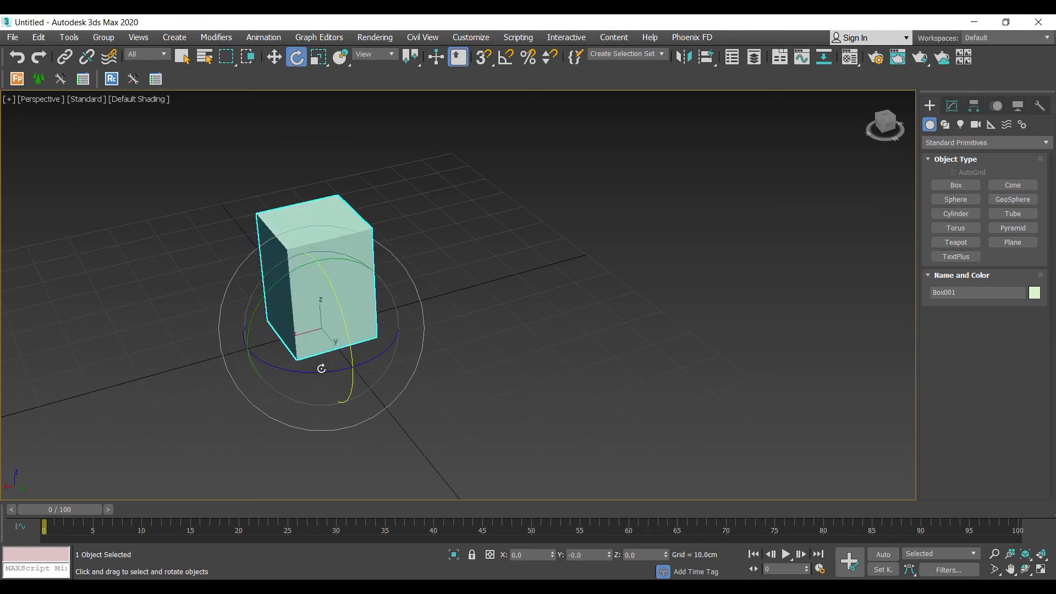
{"action": "left_click_drag", "start_coordinate": [323, 372], "coordinate": [355, 372]}
{"action": "right_click", "coordinate": [356, 371]}
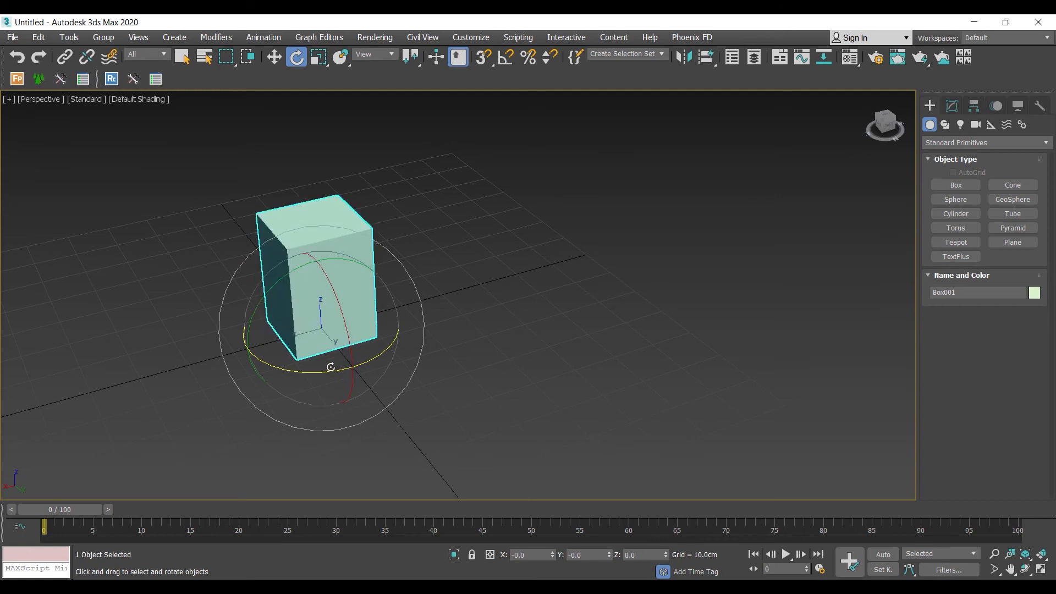
{"action": "mouse_move", "coordinate": [312, 316]}
{"action": "left_mouse_down"}
{"action": "mouse_move", "coordinate": [305, 237]}
{"action": "mouse_move", "coordinate": [332, 384]}
{"action": "mouse_move", "coordinate": [325, 295]}
{"action": "mouse_move", "coordinate": [299, 318]}
{"action": "left_mouse_up"}
{"action": "right_click", "coordinate": [299, 317]}
Step: Rotate the box by an exact world offset of 15.5 degrees about X
{"action": "right_click", "coordinate": [298, 59]}
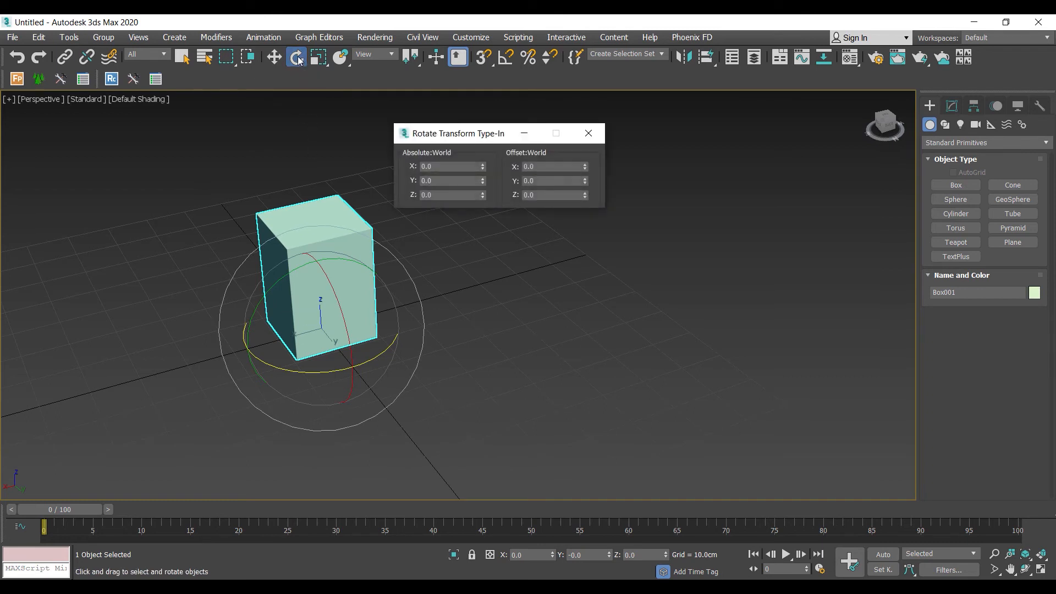
{"action": "left_click_drag", "start_coordinate": [447, 134], "coordinate": [495, 129]}
{"action": "left_click_drag", "start_coordinate": [591, 162], "coordinate": [518, 160]}
{"action": "type", "text": "15"}
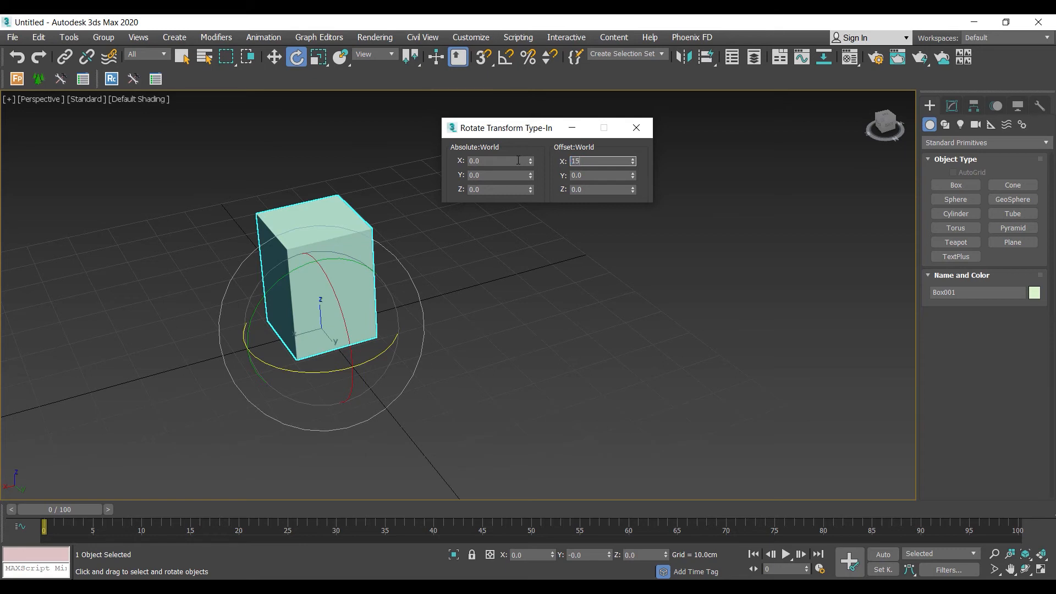
{"action": "type", "text": ".5"}
{"action": "key", "text": "Return"}
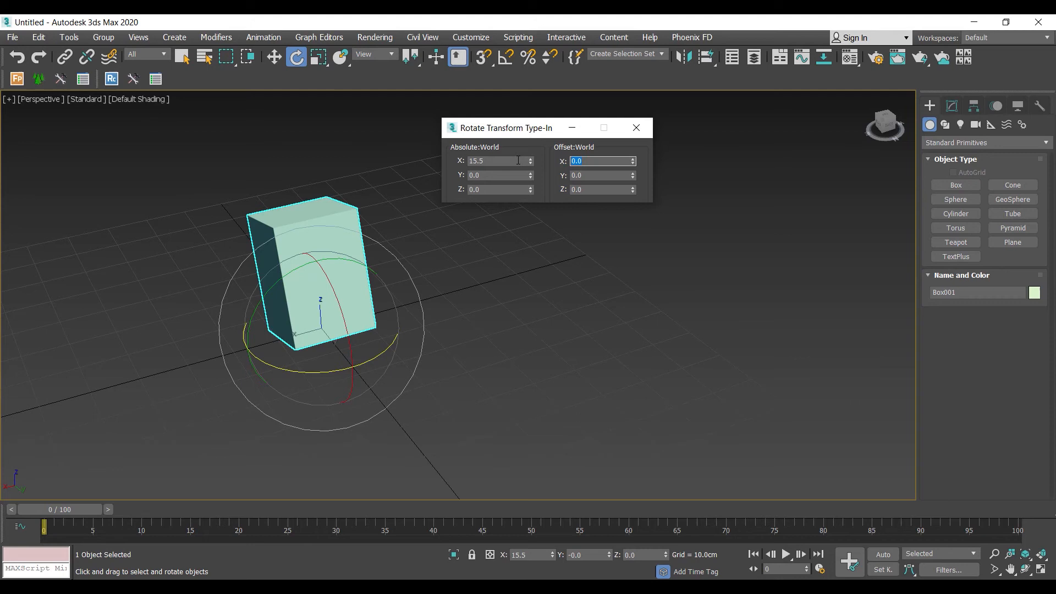
Step: Reset the box's absolute X rotation to 0 and close the rotation type-in
{"action": "left_click", "coordinate": [603, 176]}
{"action": "left_click", "coordinate": [594, 188]}
{"action": "right_click", "coordinate": [532, 159]}
{"action": "left_click", "coordinate": [636, 128]}
{"action": "middle_click_drag", "start_coordinate": [319, 282], "coordinate": [336, 295]}
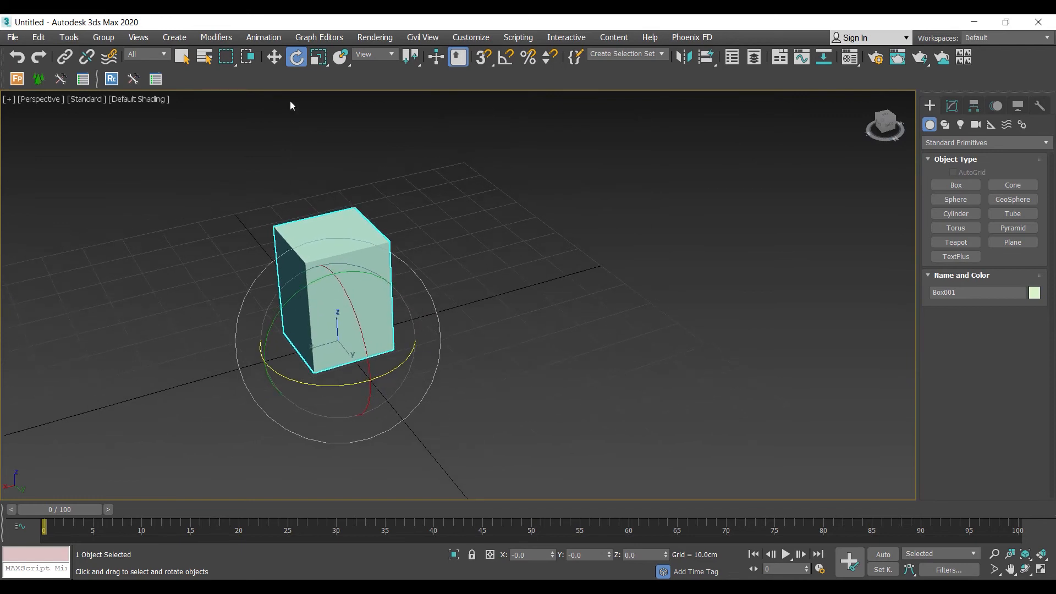
Step: Activate Select and Uniform Scale and try scaling the box along its Y, X and Z axes, cancelling each change
{"action": "left_click", "coordinate": [318, 57]}
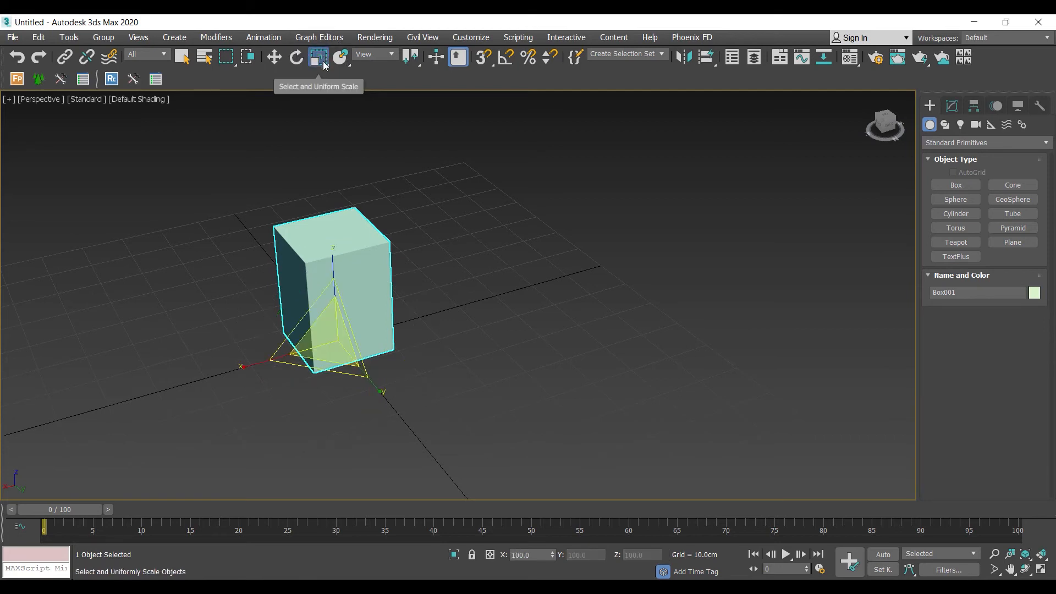
{"action": "right_click", "coordinate": [482, 319]}
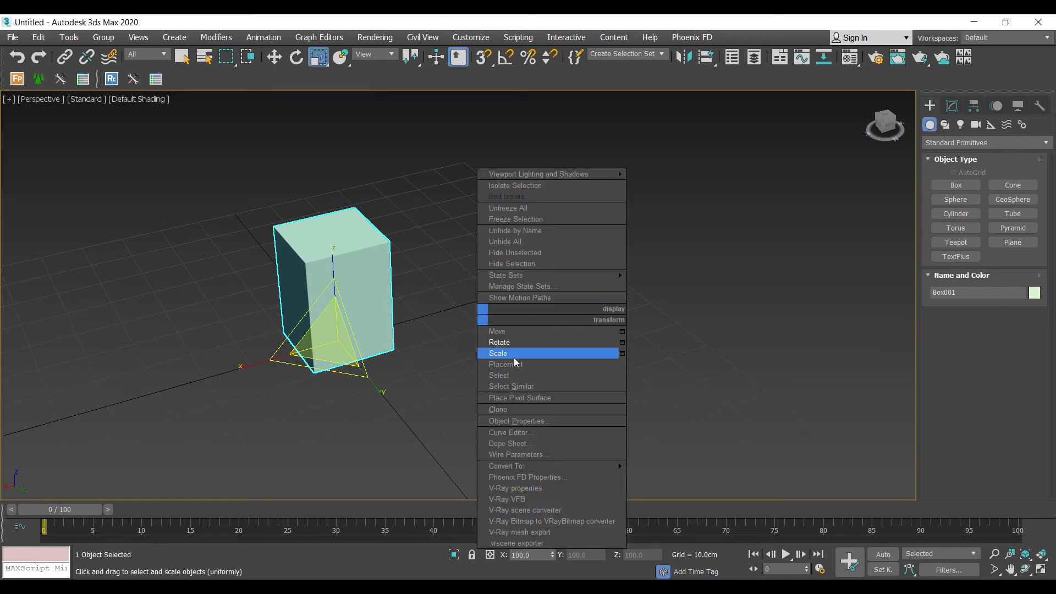
{"action": "left_click", "coordinate": [322, 62]}
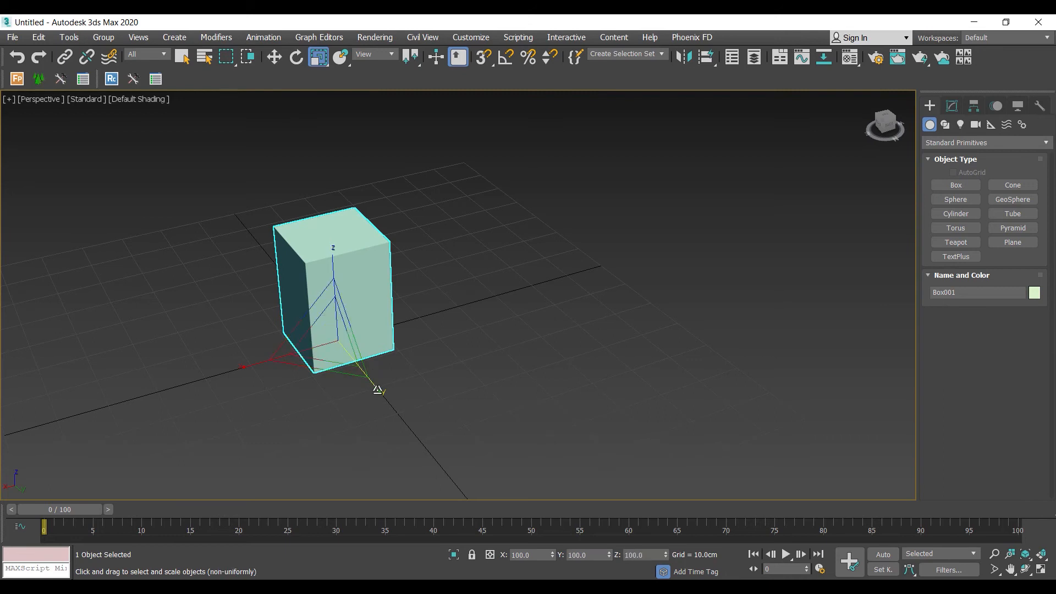
{"action": "left_click_drag", "start_coordinate": [377, 390], "coordinate": [391, 373]}
{"action": "mouse_move", "coordinate": [245, 364]}
{"action": "left_mouse_down"}
{"action": "mouse_move", "coordinate": [343, 331]}
{"action": "mouse_move", "coordinate": [245, 365]}
{"action": "left_mouse_up"}
{"action": "left_click_drag", "start_coordinate": [330, 263], "coordinate": [342, 371]}
{"action": "middle_click_drag", "start_coordinate": [343, 372], "coordinate": [374, 382], "text": "alt"}
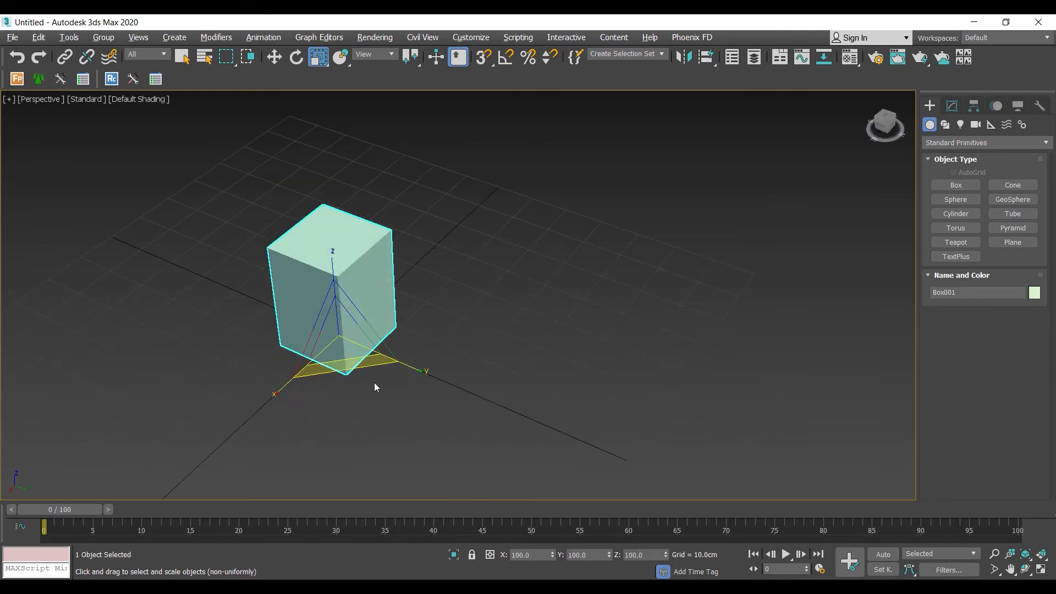
Step: Try scaling the box in its XY, YZ and XZ planes and uniformly with the gizmo, cancelling each change
{"action": "scroll", "coordinate": [362, 354], "scroll_direction": "up", "scroll_amount": 3}
{"action": "left_click_drag", "start_coordinate": [334, 340], "coordinate": [365, 370]}
{"action": "right_click", "coordinate": [366, 371]}
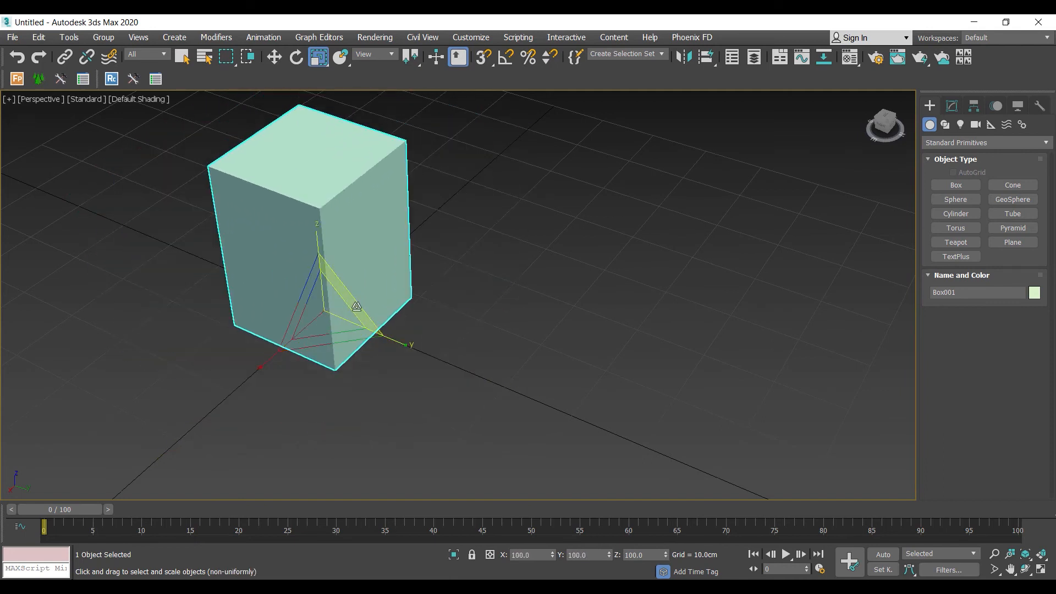
{"action": "left_click_drag", "start_coordinate": [349, 293], "coordinate": [376, 277]}
{"action": "right_click", "coordinate": [377, 276]}
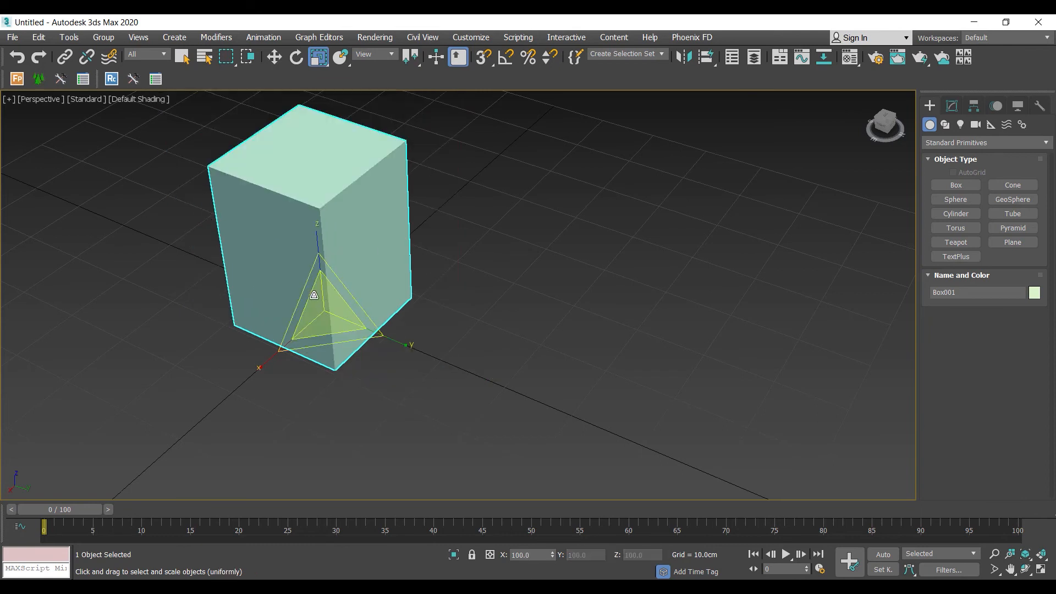
{"action": "left_click_drag", "start_coordinate": [300, 298], "coordinate": [328, 325]}
{"action": "right_click", "coordinate": [328, 325]}
{"action": "middle_click_drag", "start_coordinate": [360, 337], "coordinate": [392, 355]}
{"action": "middle_click_drag", "start_coordinate": [392, 355], "coordinate": [413, 348], "text": "alt"}
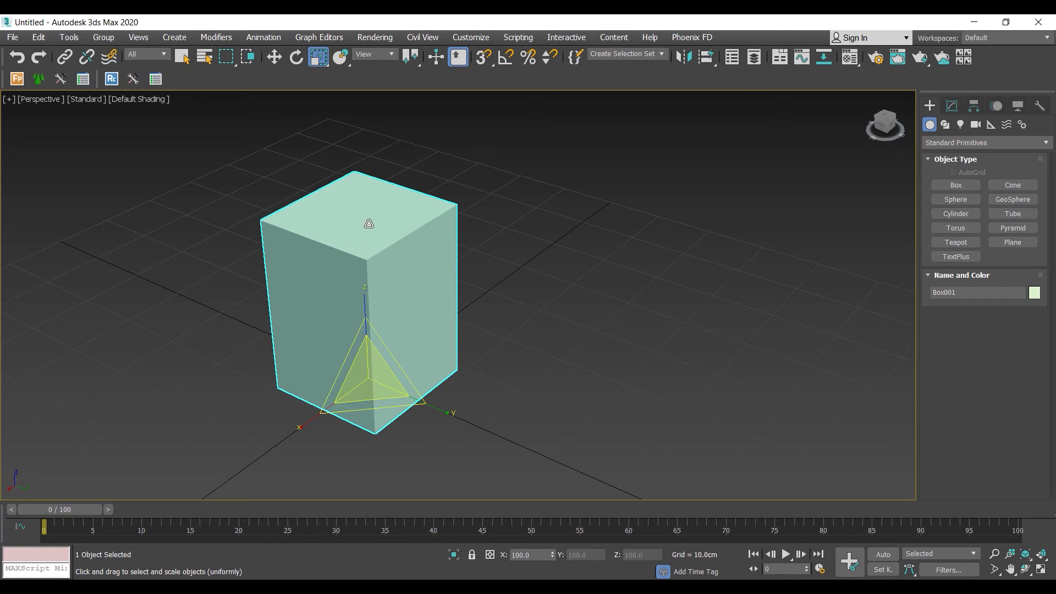
{"action": "left_click_drag", "start_coordinate": [367, 378], "coordinate": [386, 347]}
Step: Create a teapot with a radius of about 10 cm on the grid beside the box
{"action": "left_click", "coordinate": [957, 241]}
{"action": "scroll", "coordinate": [406, 255], "scroll_direction": "up", "scroll_amount": 3}
{"action": "left_click_drag", "start_coordinate": [428, 257], "coordinate": [490, 292]}
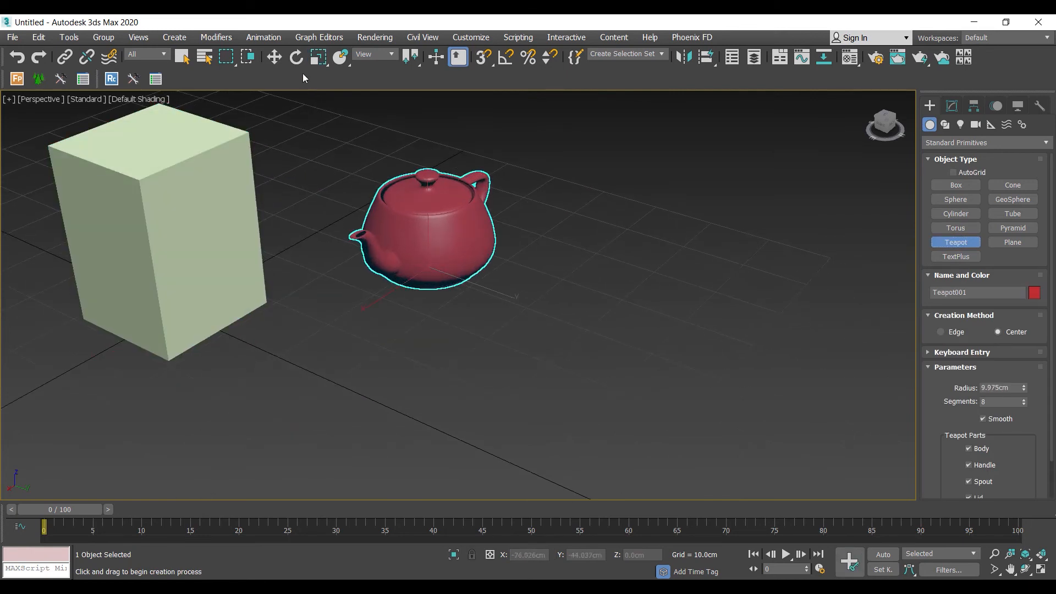
Step: Try scaling the teapot uniformly and along its Z, Y and X axes with the scale gizmo, cancelling each change
{"action": "left_click", "coordinate": [318, 57]}
{"action": "left_click_drag", "start_coordinate": [438, 271], "coordinate": [454, 248]}
{"action": "right_click", "coordinate": [455, 250]}
{"action": "mouse_move", "coordinate": [428, 199]}
{"action": "left_mouse_down"}
{"action": "mouse_move", "coordinate": [429, 154]}
{"action": "mouse_move", "coordinate": [431, 197]}
{"action": "left_mouse_up"}
{"action": "right_click", "coordinate": [432, 197]}
{"action": "mouse_move", "coordinate": [497, 291]}
{"action": "left_mouse_down"}
{"action": "mouse_move", "coordinate": [469, 285]}
{"action": "mouse_move", "coordinate": [488, 290]}
{"action": "left_mouse_up"}
{"action": "right_click", "coordinate": [488, 290]}
{"action": "left_click_drag", "start_coordinate": [368, 308], "coordinate": [356, 330]}
{"action": "right_click", "coordinate": [356, 330]}
Step: Scale the teapot uniformly to about 152.5 percent with the gizmo
{"action": "mouse_move", "coordinate": [436, 258]}
{"action": "left_mouse_down"}
{"action": "mouse_move", "coordinate": [377, 376]}
{"action": "mouse_move", "coordinate": [467, 203]}
{"action": "mouse_move", "coordinate": [424, 262]}
{"action": "left_mouse_up"}
{"action": "scroll", "coordinate": [424, 259], "scroll_direction": "down", "scroll_amount": 5}
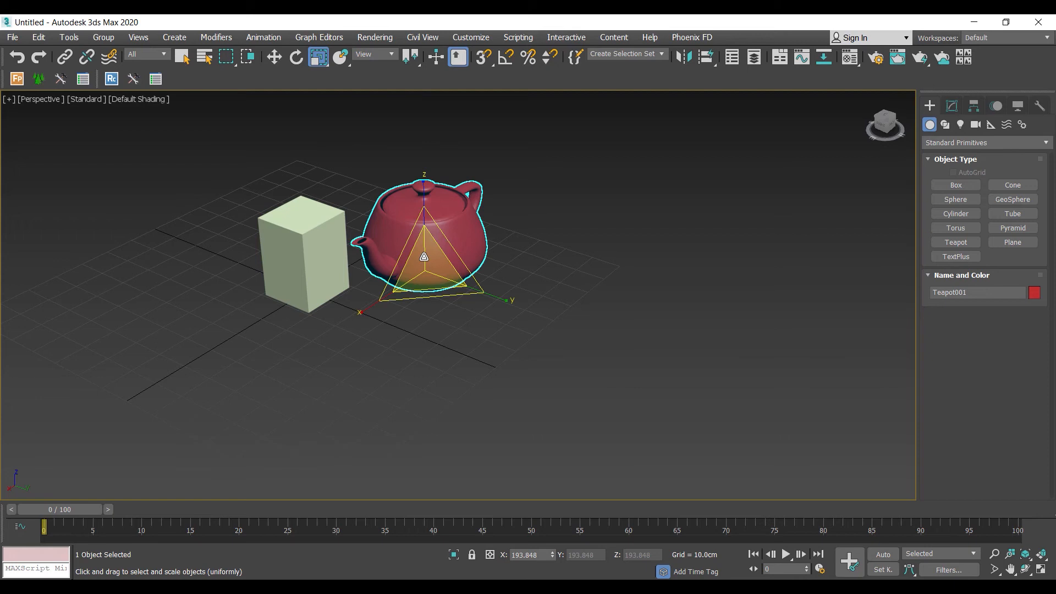
{"action": "mouse_move", "coordinate": [424, 257]}
{"action": "left_mouse_down"}
{"action": "mouse_move", "coordinate": [407, 306]}
{"action": "mouse_move", "coordinate": [455, 227]}
{"action": "mouse_move", "coordinate": [431, 275]}
{"action": "left_mouse_up"}
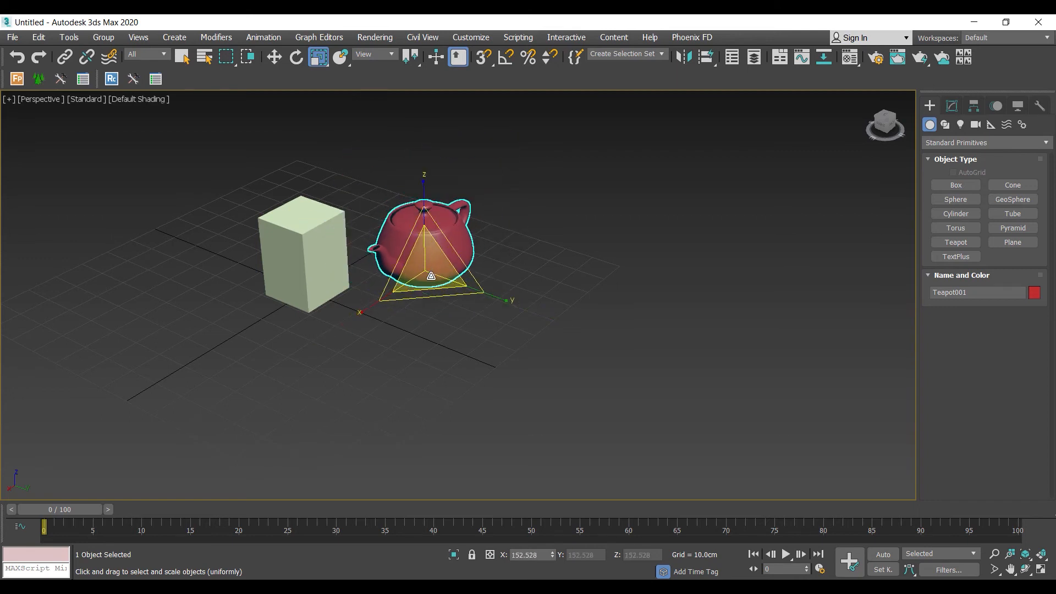
Step: Open and close the Scale Transform Type-In for the teapot, and switch the scale mode to Select and Squash
{"action": "right_click", "coordinate": [319, 56]}
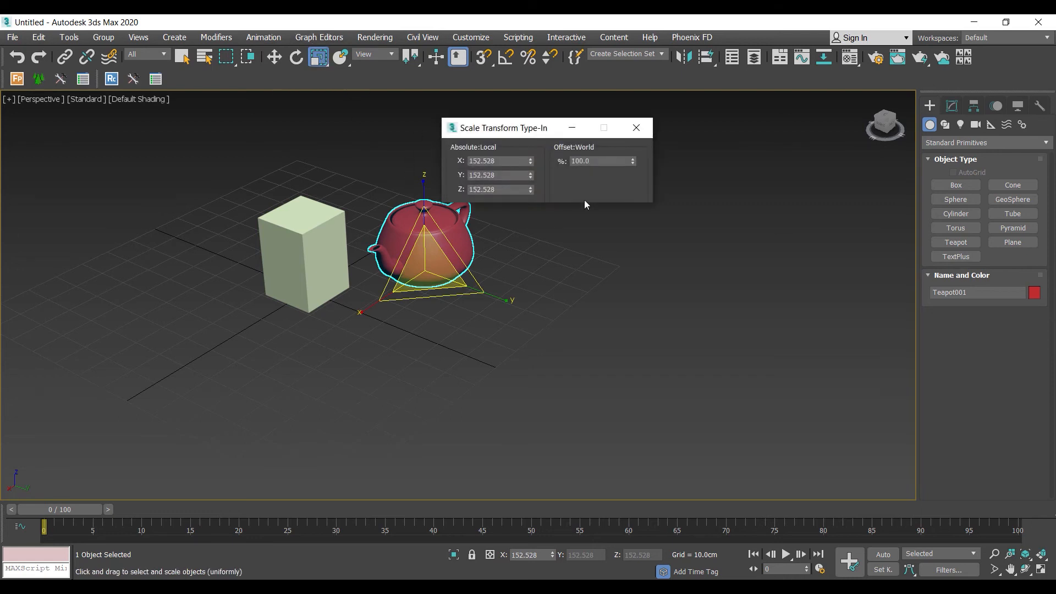
{"action": "left_click", "coordinate": [643, 133]}
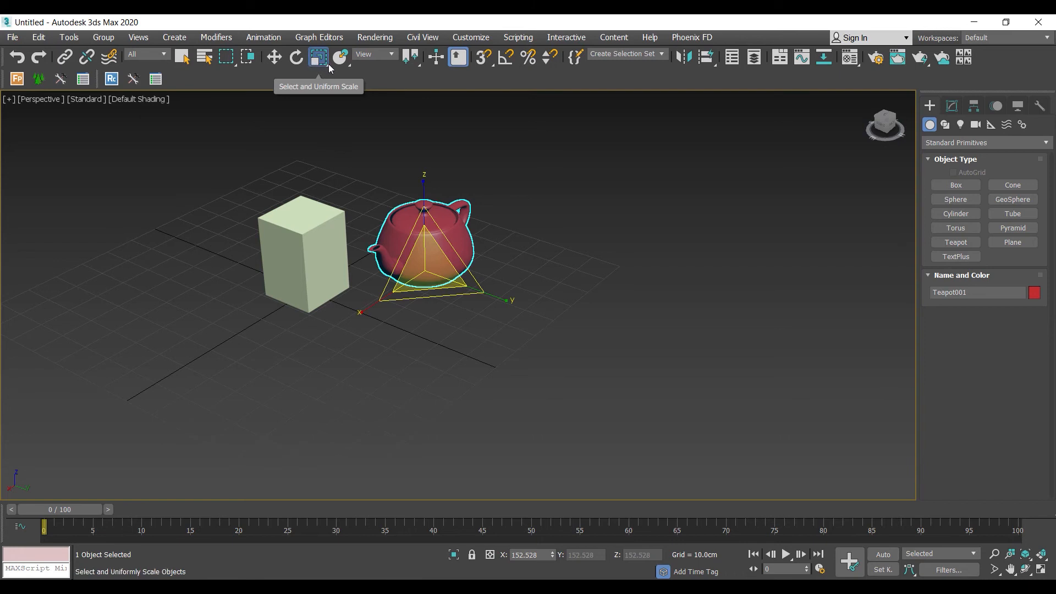
{"action": "left_click_drag", "start_coordinate": [317, 62], "coordinate": [324, 82]}
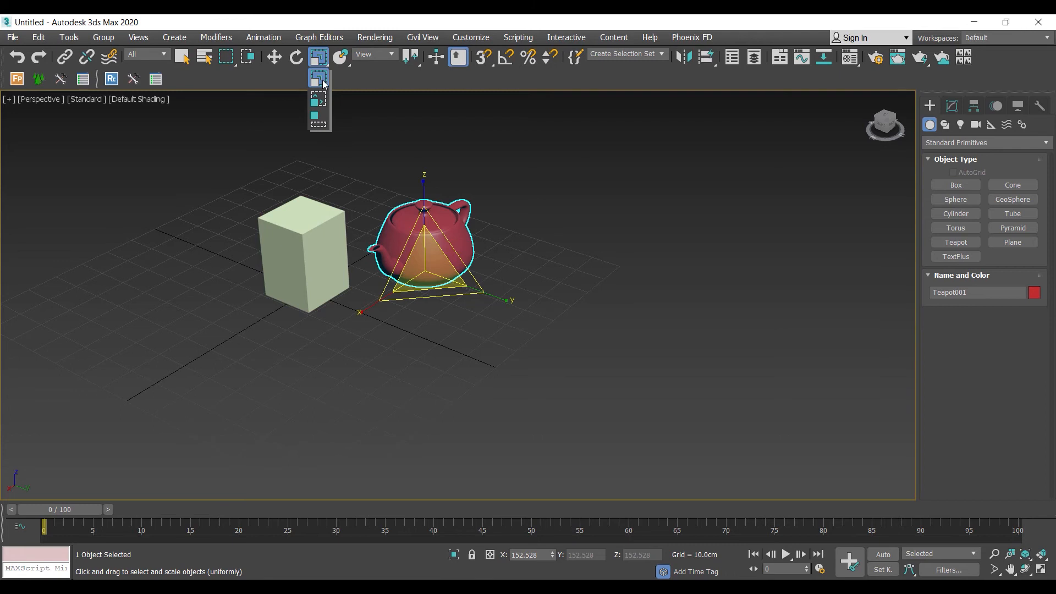
{"action": "left_click_drag", "start_coordinate": [324, 84], "coordinate": [324, 97]}
{"action": "mouse_move", "coordinate": [320, 61]}
{"action": "left_mouse_down"}
{"action": "mouse_move", "coordinate": [323, 82]}
{"action": "mouse_move", "coordinate": [323, 60]}
{"action": "left_mouse_up"}
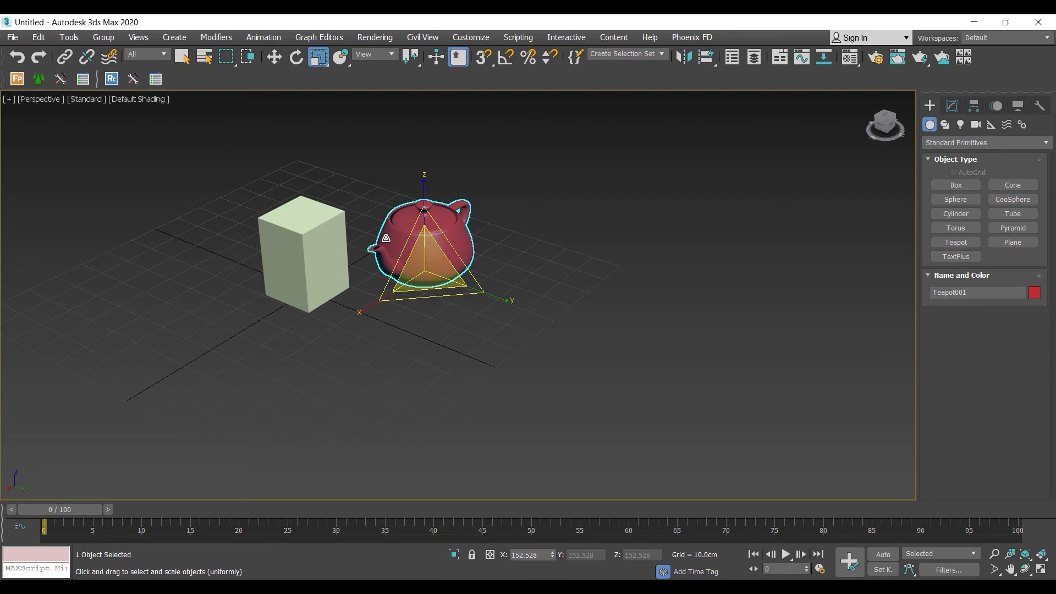
{"action": "left_click_drag", "start_coordinate": [319, 65], "coordinate": [325, 71]}
{"action": "left_click_drag", "start_coordinate": [322, 128], "coordinate": [319, 121]}
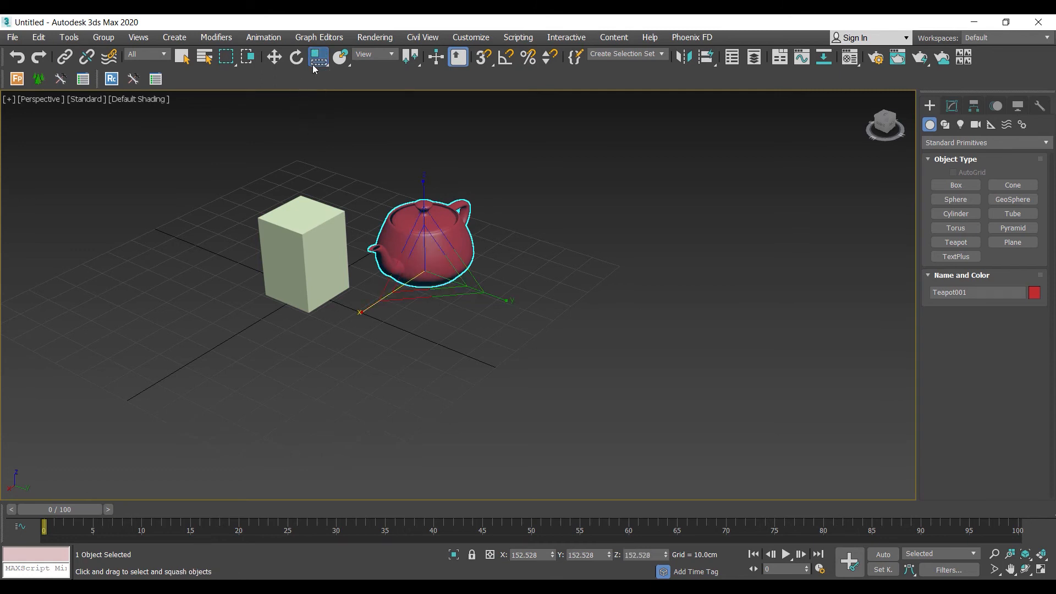
Step: Cycle the scale tool repeatedly through its uniform, non-uniform and squash modes with the teapot selected
{"action": "key", "text": "r"}
{"action": "key", "text": "r"}
{"action": "key", "text": "r"}
{"action": "key", "text": "r"}
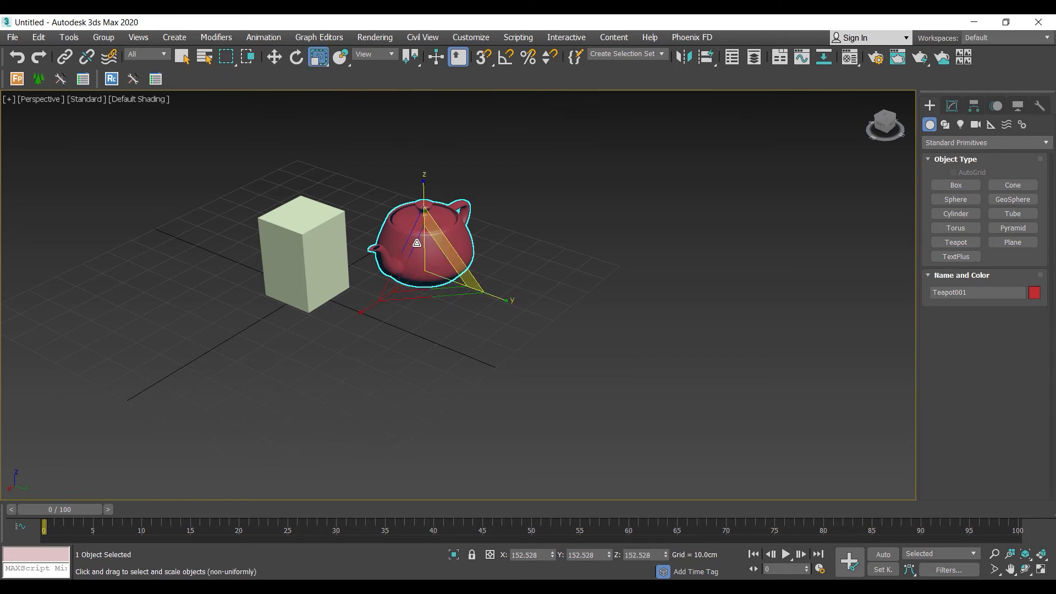
{"action": "key", "text": "r"}
{"action": "key", "text": "r"}
{"action": "key", "text": "r"}
{"action": "key", "text": "r"}
{"action": "key", "text": "r"}
{"action": "key", "text": "r"}
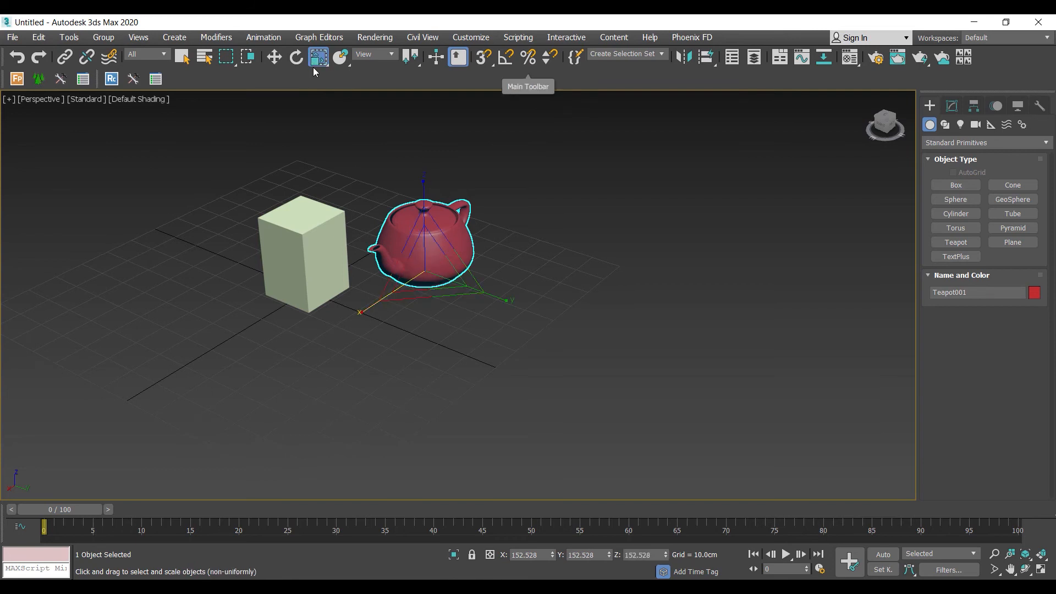
{"action": "key", "text": "r"}
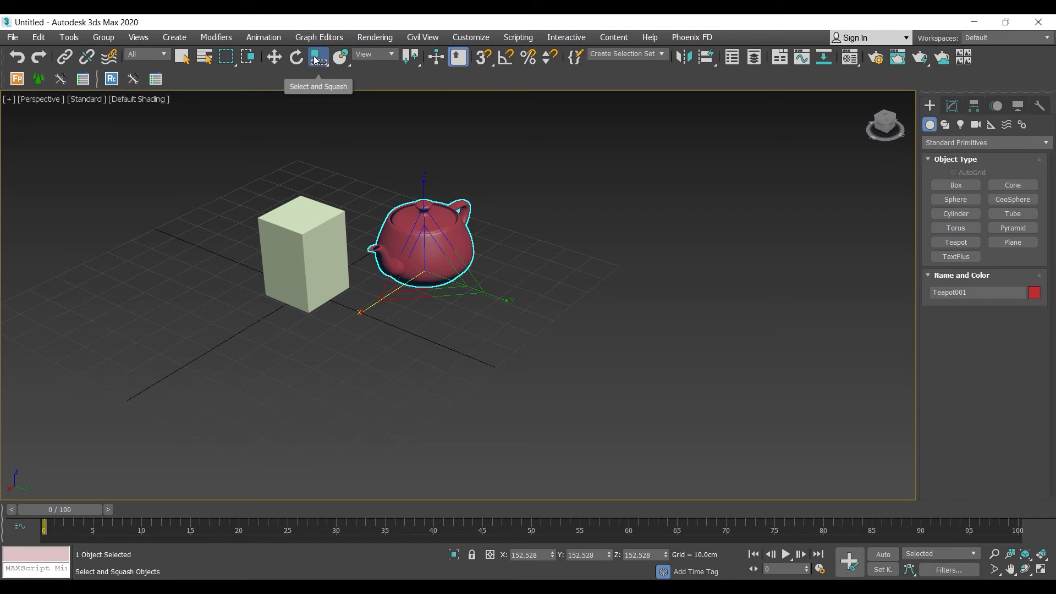
{"action": "key", "text": "r"}
{"action": "key", "text": "r"}
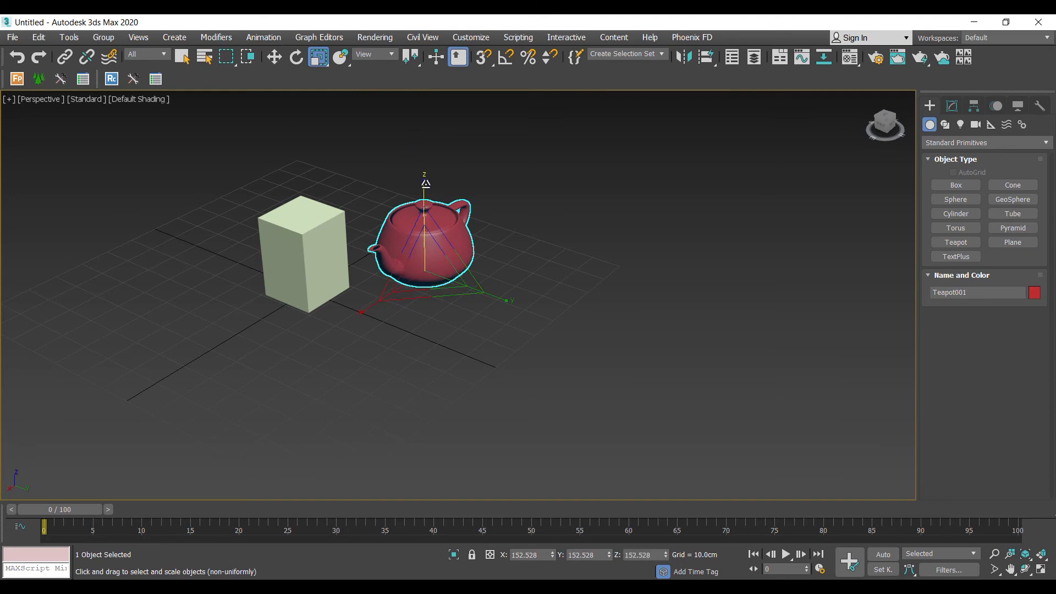
Step: Try scaling the teapot non-uniformly along its Z and Y axes with the gizmo, cancelling each change
{"action": "left_click_drag", "start_coordinate": [425, 182], "coordinate": [439, 220]}
{"action": "right_click", "coordinate": [439, 220]}
{"action": "left_click_drag", "start_coordinate": [501, 299], "coordinate": [437, 278]}
{"action": "right_click", "coordinate": [438, 278]}
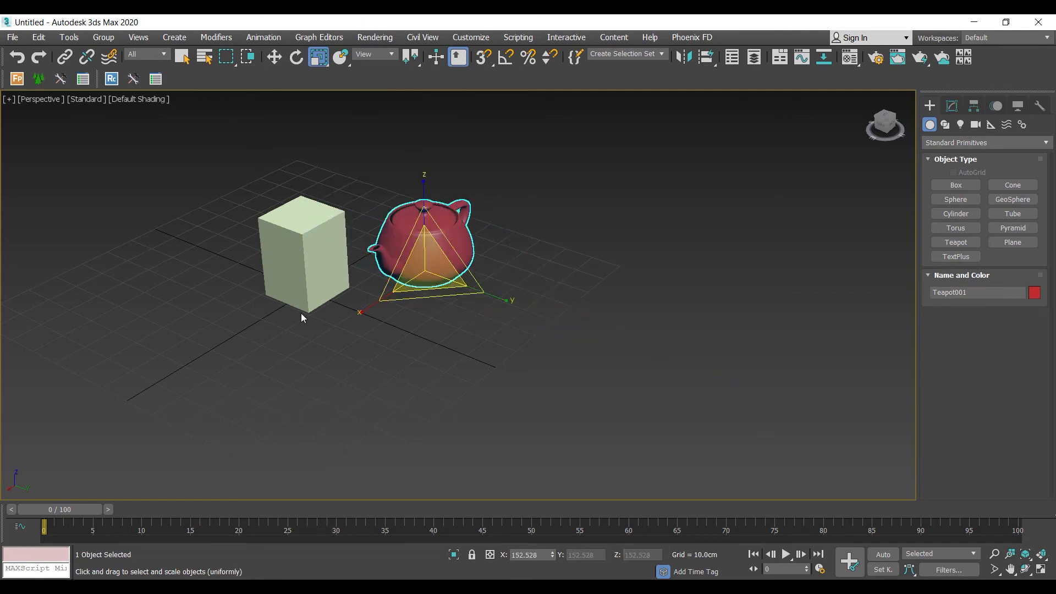
Step: Try squashing the teapot along its Z and X axes in Select and Squash mode, cancelling the changes
{"action": "key", "text": "r"}
{"action": "key", "text": "r"}
{"action": "left_click_drag", "start_coordinate": [427, 183], "coordinate": [461, 285]}
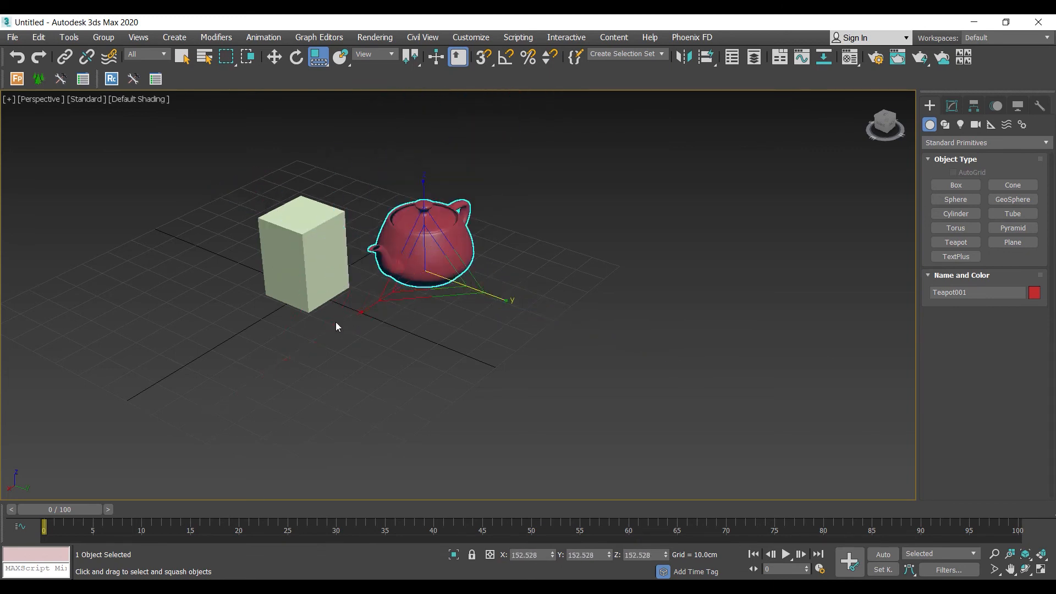
{"action": "left_click_drag", "start_coordinate": [360, 308], "coordinate": [382, 278]}
{"action": "mouse_move", "coordinate": [422, 182]}
{"action": "left_mouse_down"}
{"action": "mouse_move", "coordinate": [423, 123]}
{"action": "mouse_move", "coordinate": [422, 193]}
{"action": "mouse_move", "coordinate": [422, 152]}
{"action": "mouse_move", "coordinate": [435, 178]}
{"action": "left_mouse_up"}
{"action": "right_click", "coordinate": [435, 178]}
{"action": "mouse_move", "coordinate": [424, 192]}
{"action": "left_mouse_down"}
{"action": "mouse_move", "coordinate": [422, 118]}
{"action": "mouse_move", "coordinate": [438, 180]}
{"action": "mouse_move", "coordinate": [436, 236]}
{"action": "mouse_move", "coordinate": [428, 182]}
{"action": "mouse_move", "coordinate": [443, 156]}
{"action": "mouse_move", "coordinate": [451, 220]}
{"action": "mouse_move", "coordinate": [445, 191]}
{"action": "left_mouse_up"}
Step: Leave squash mode and review the available variants of the scale tool
{"action": "left_click_drag", "start_coordinate": [311, 64], "coordinate": [318, 81]}
{"action": "key", "text": "r"}
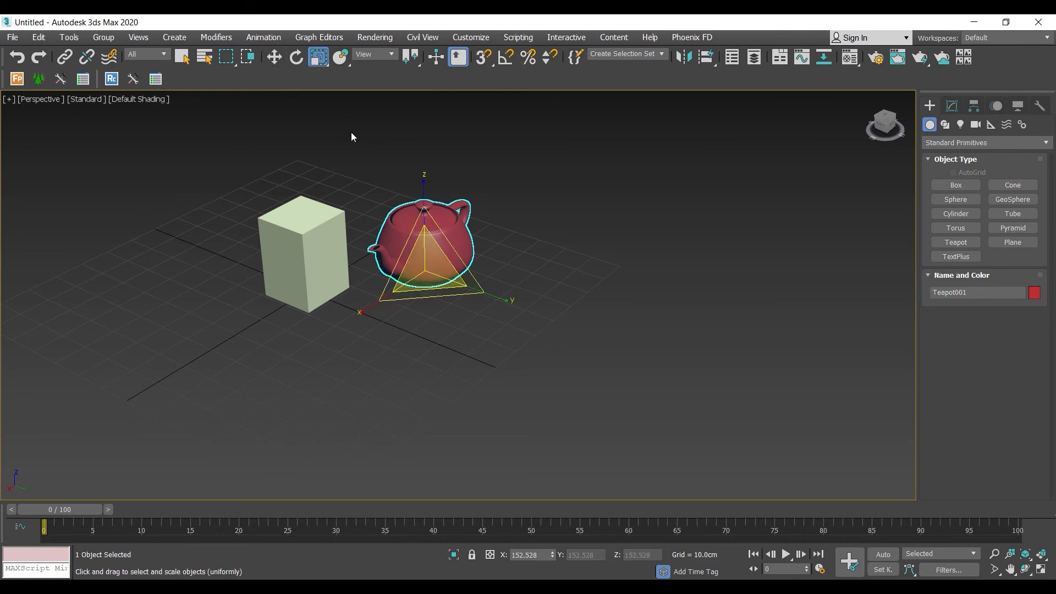
{"action": "left_click", "coordinate": [318, 58]}
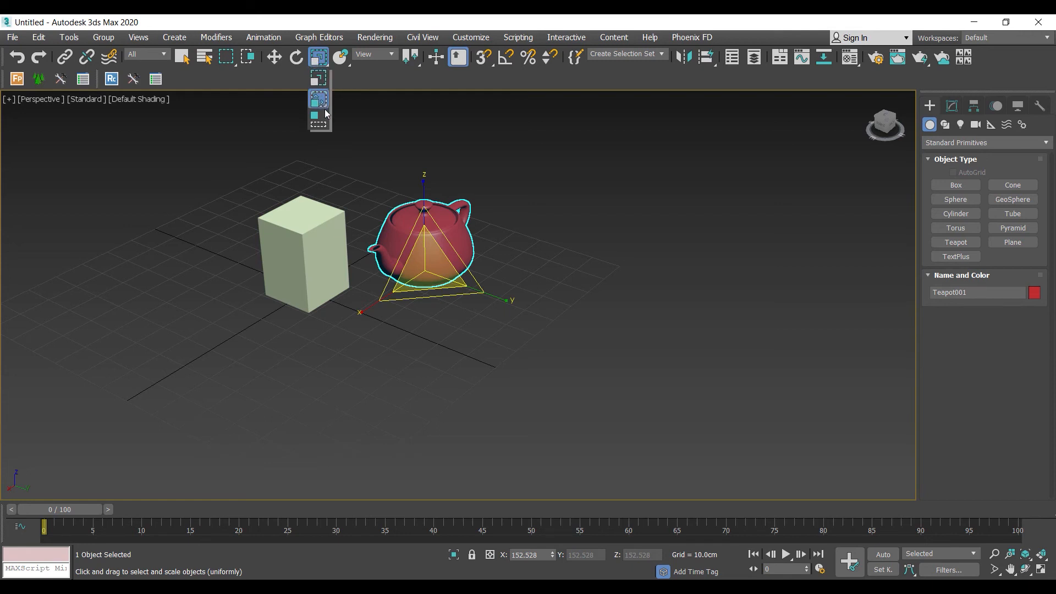
{"action": "left_click", "coordinate": [325, 62]}
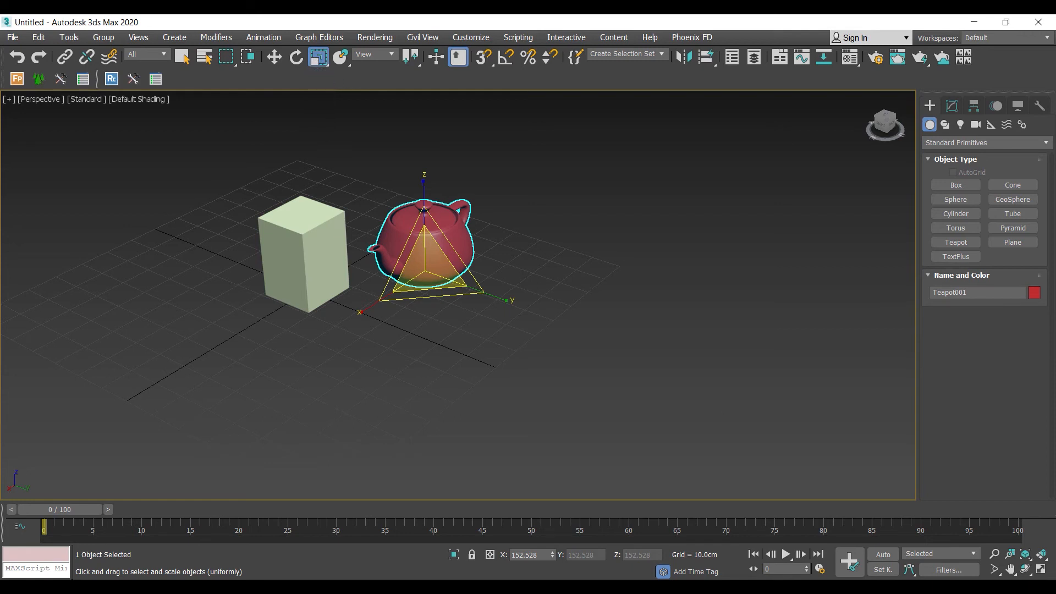
Step: Select the box and the teapot together with the Select Object tool
{"action": "middle_click_drag", "start_coordinate": [440, 275], "coordinate": [470, 282]}
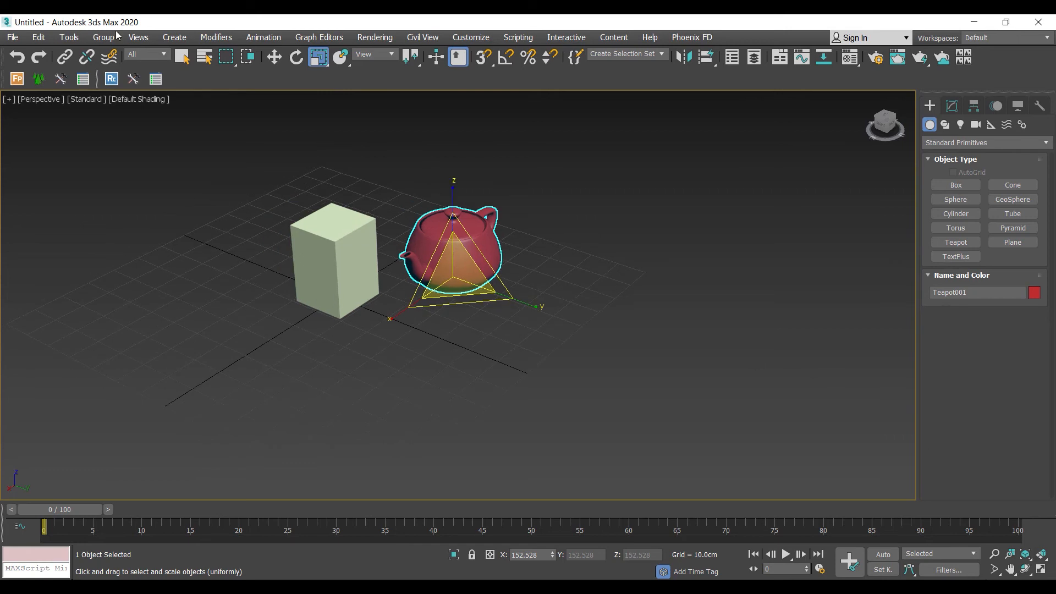
{"action": "left_click", "coordinate": [182, 56]}
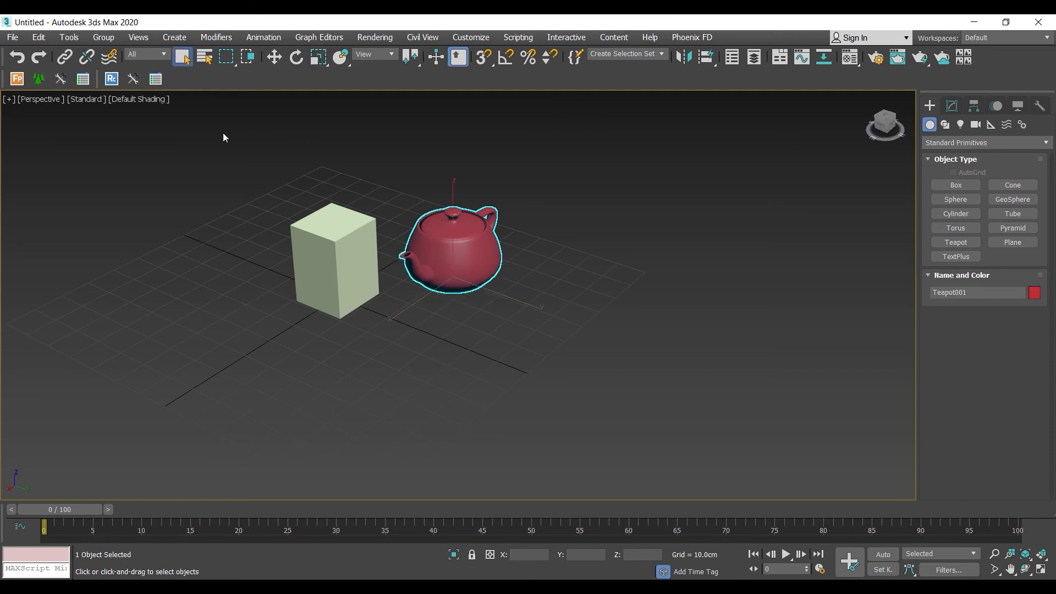
{"action": "left_click", "coordinate": [238, 177]}
{"action": "left_click_drag", "start_coordinate": [563, 415], "coordinate": [562, 415]}
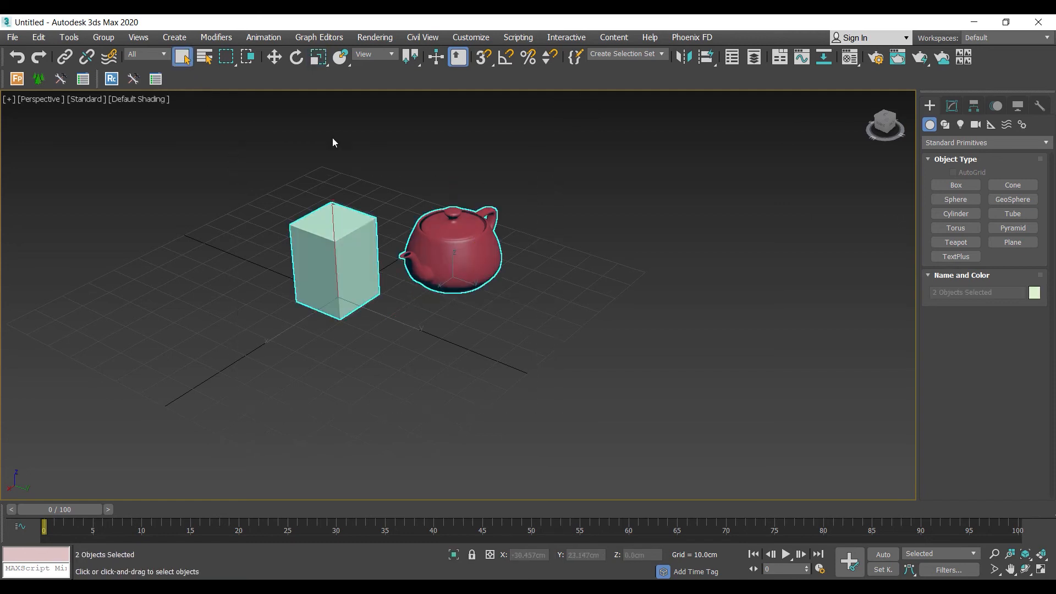
Step: Select only the box with the Move tool, and open and close its Move Transform Type-In
{"action": "left_click", "coordinate": [274, 57]}
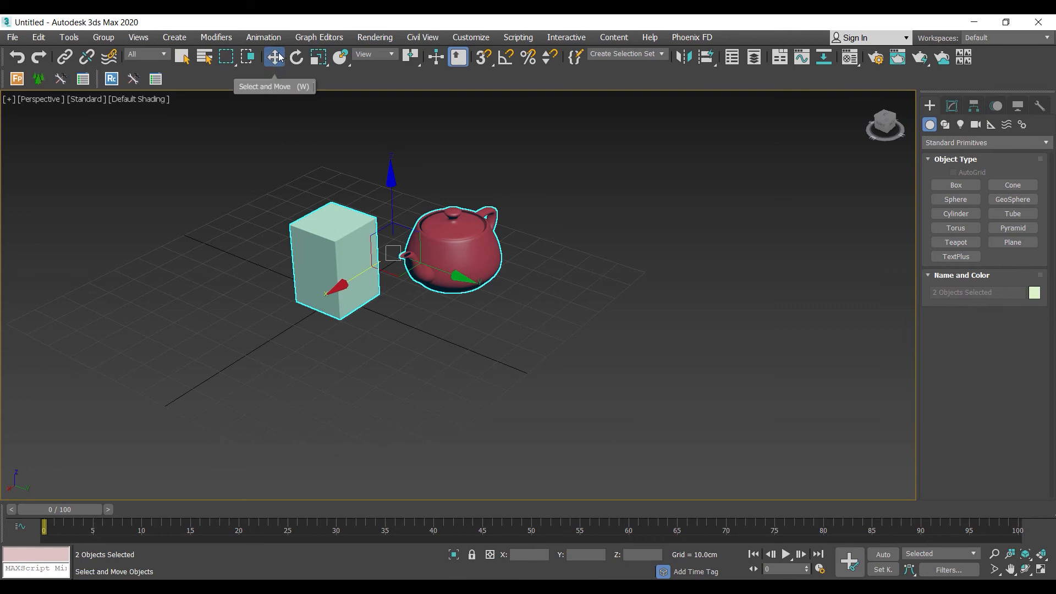
{"action": "left_click", "coordinate": [312, 186]}
{"action": "left_click", "coordinate": [334, 259]}
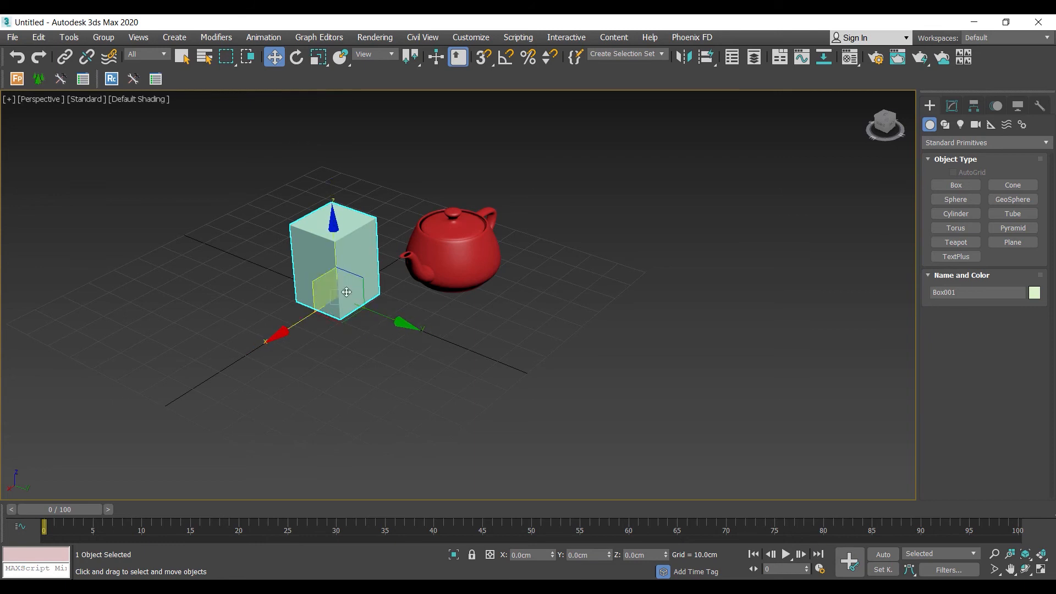
{"action": "right_click", "coordinate": [274, 57]}
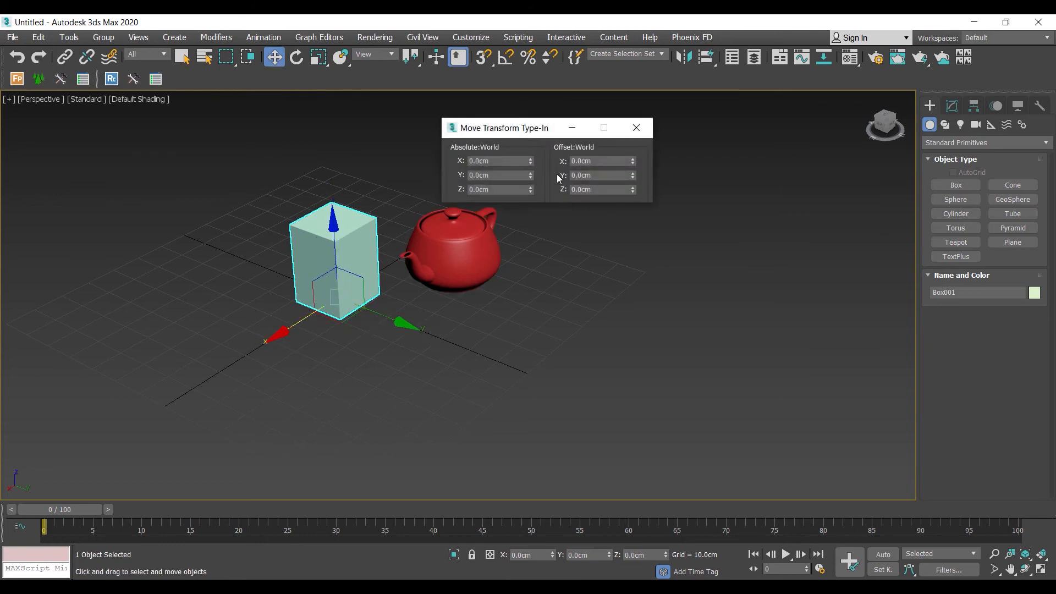
{"action": "left_click", "coordinate": [636, 128]}
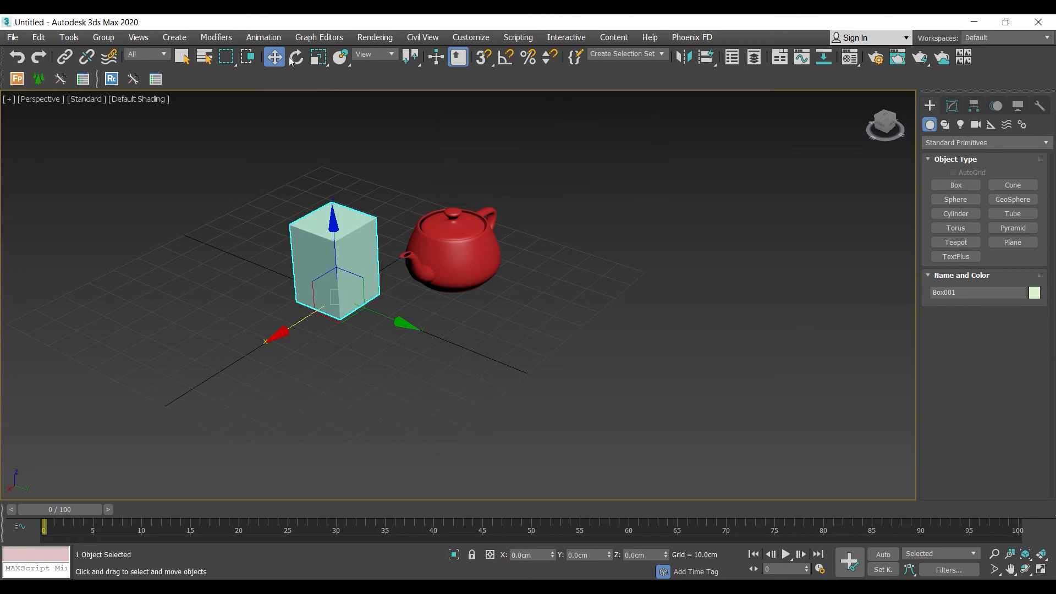
Step: Switch between the Rotate, Scale, Select and Move tools with the box selected, ending on Scale
{"action": "left_click", "coordinate": [295, 57]}
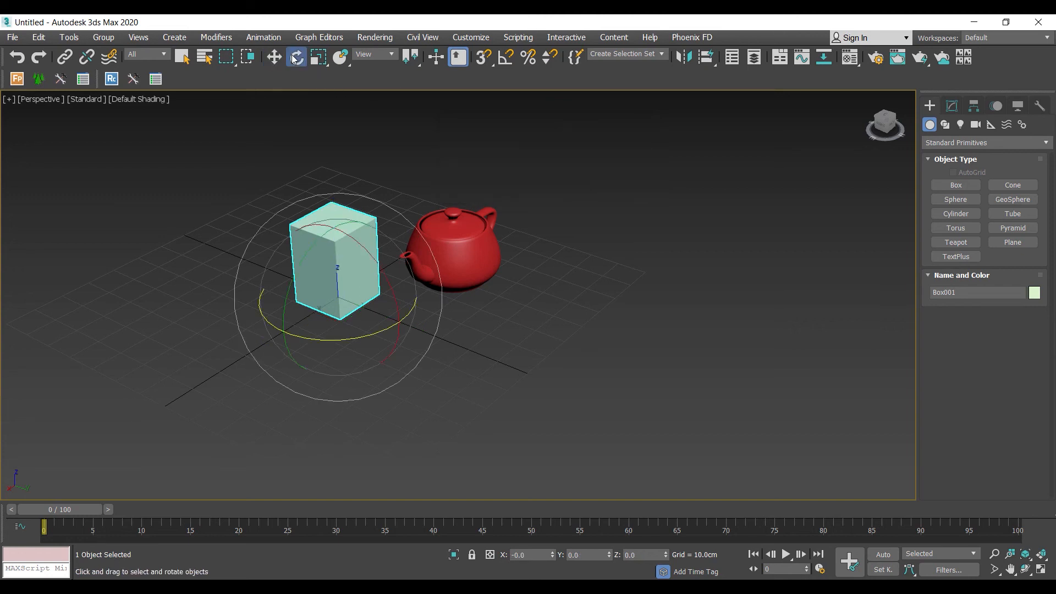
{"action": "left_click", "coordinate": [325, 63]}
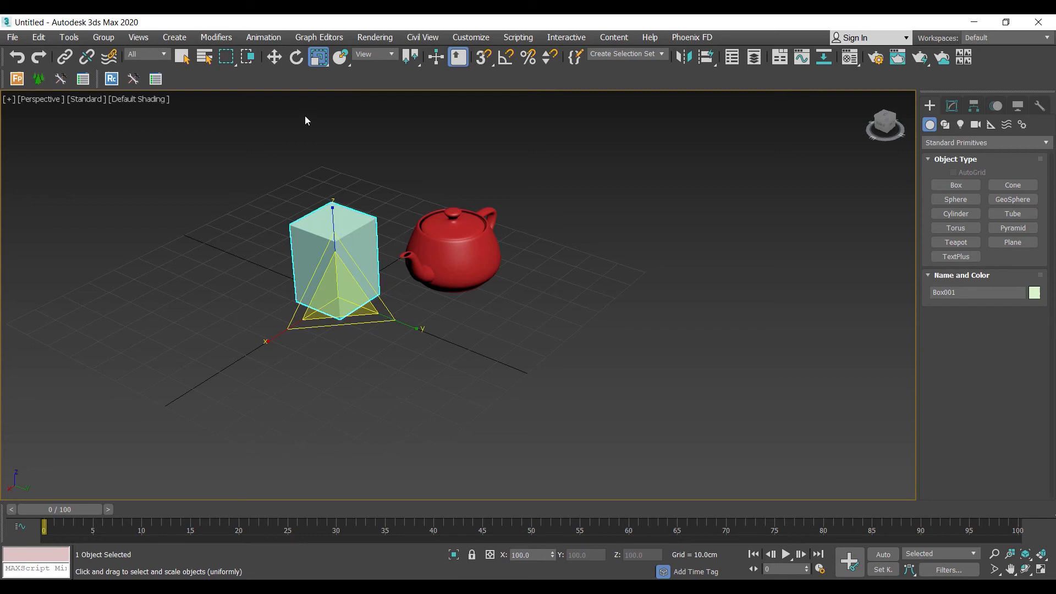
{"action": "key", "text": "q"}
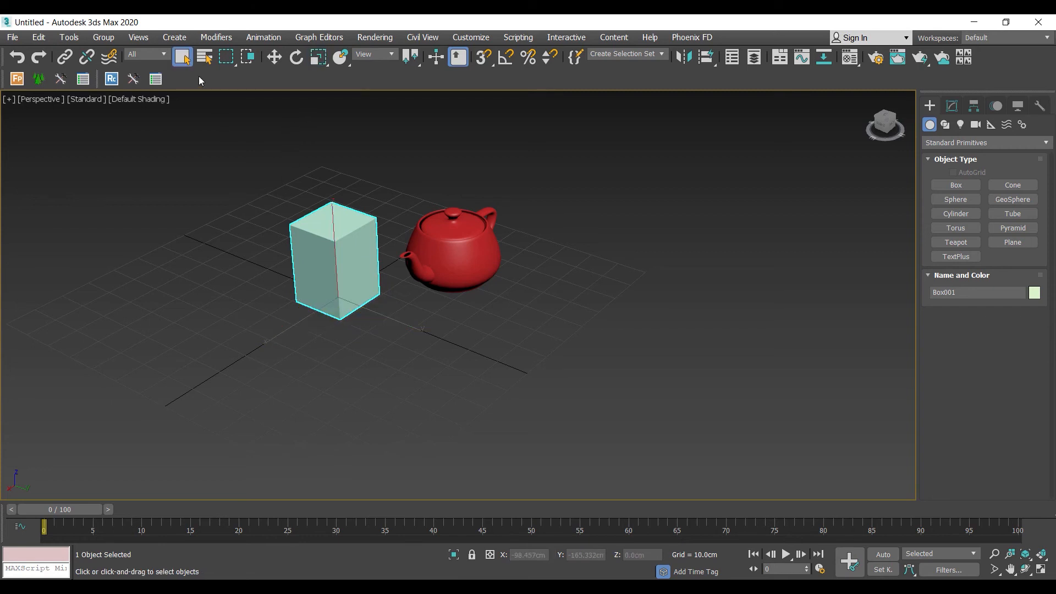
{"action": "key", "text": "w"}
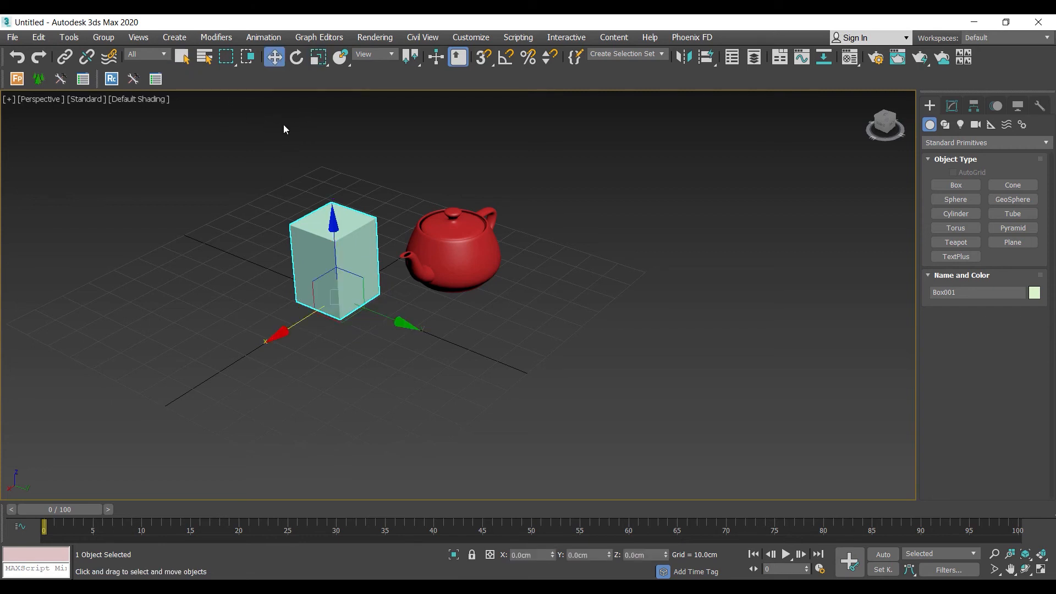
{"action": "key", "text": "e"}
{"action": "key", "text": "r"}
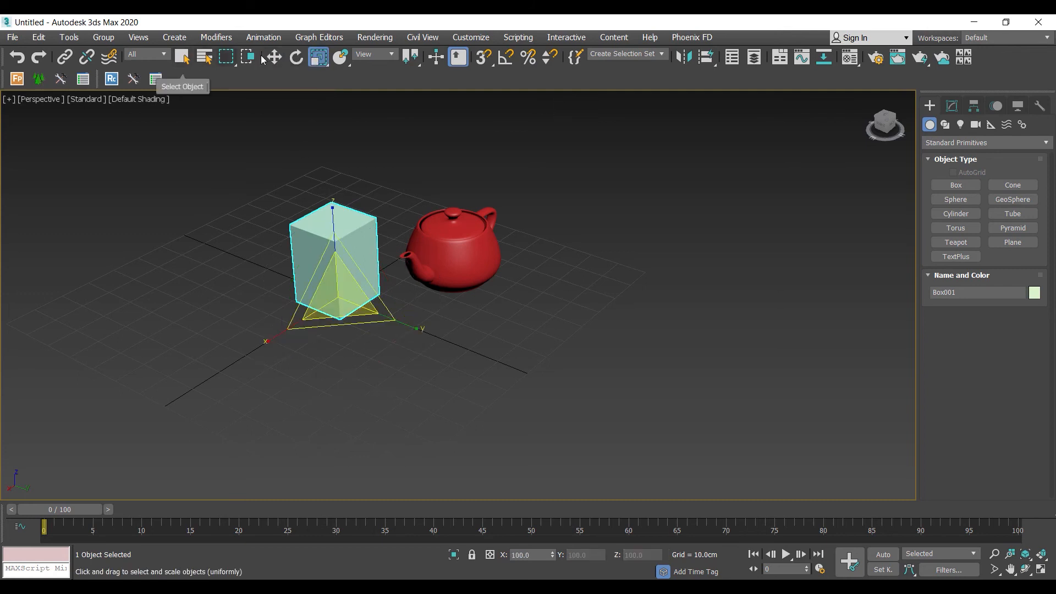
{"action": "key", "text": "q"}
{"action": "key", "text": "r"}
{"action": "key", "text": "w"}
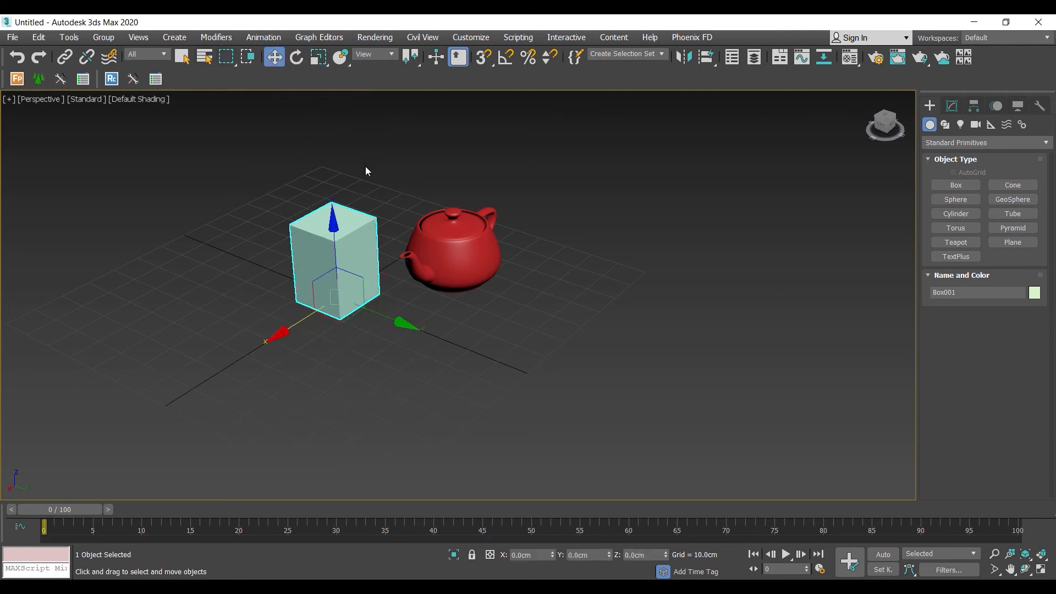
{"action": "key", "text": "r"}
Step: Review the viewport's transform commands and cycle through Select, Move, Rotate and Scale in order on the box
{"action": "right_click", "coordinate": [549, 252]}
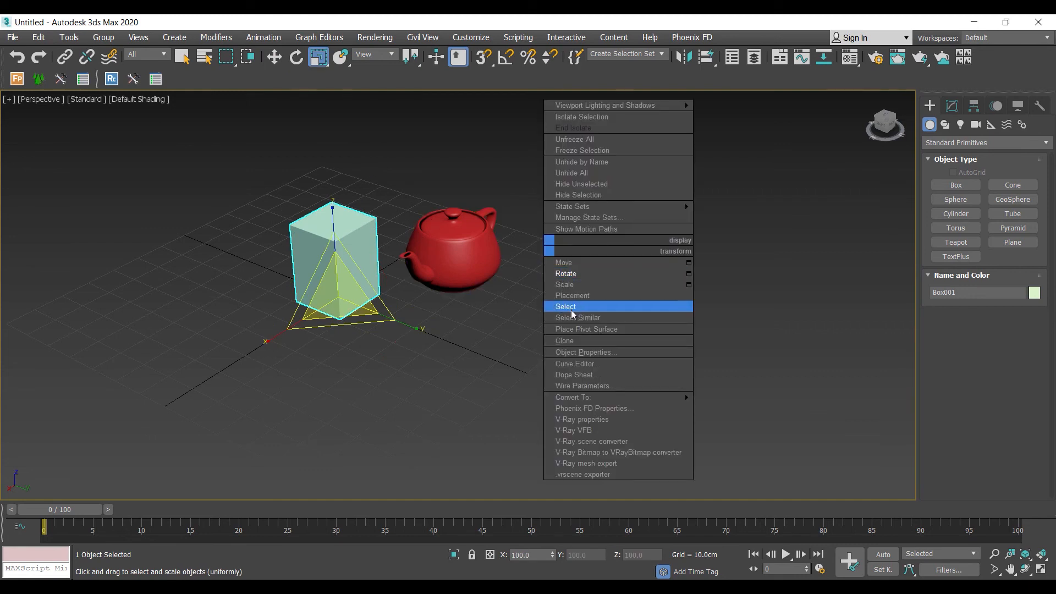
{"action": "left_click", "coordinate": [489, 329]}
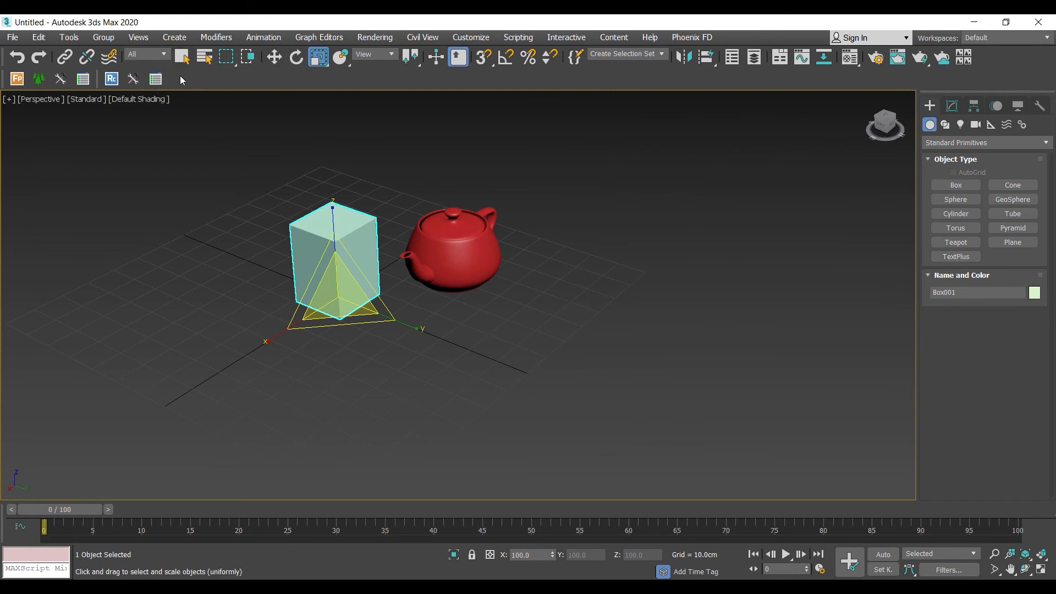
{"action": "key", "text": "w"}
{"action": "key", "text": "e"}
{"action": "key", "text": "r"}
{"action": "key", "text": "q"}
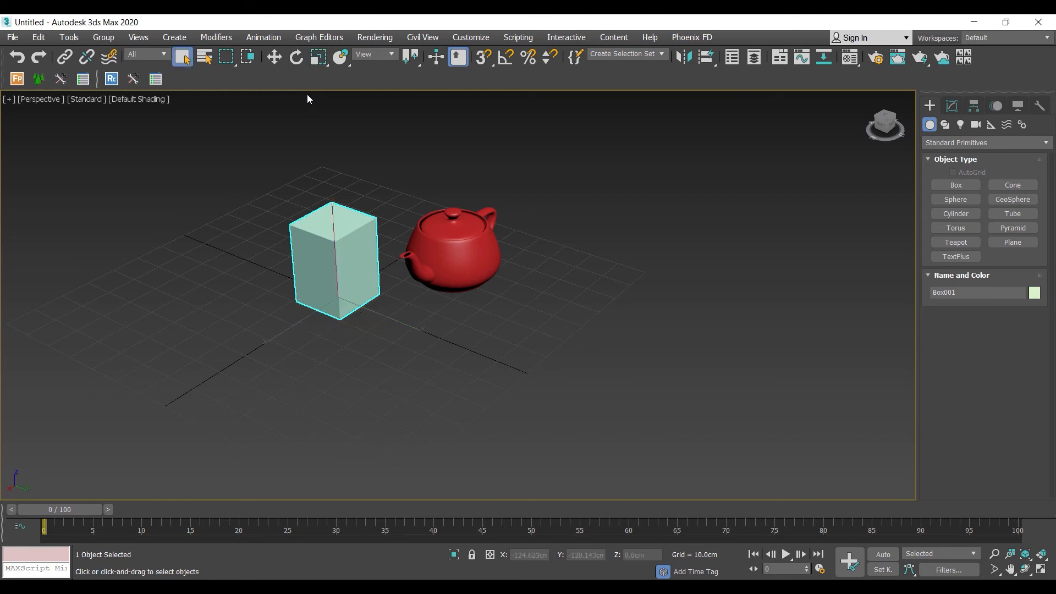
{"action": "key", "text": "w"}
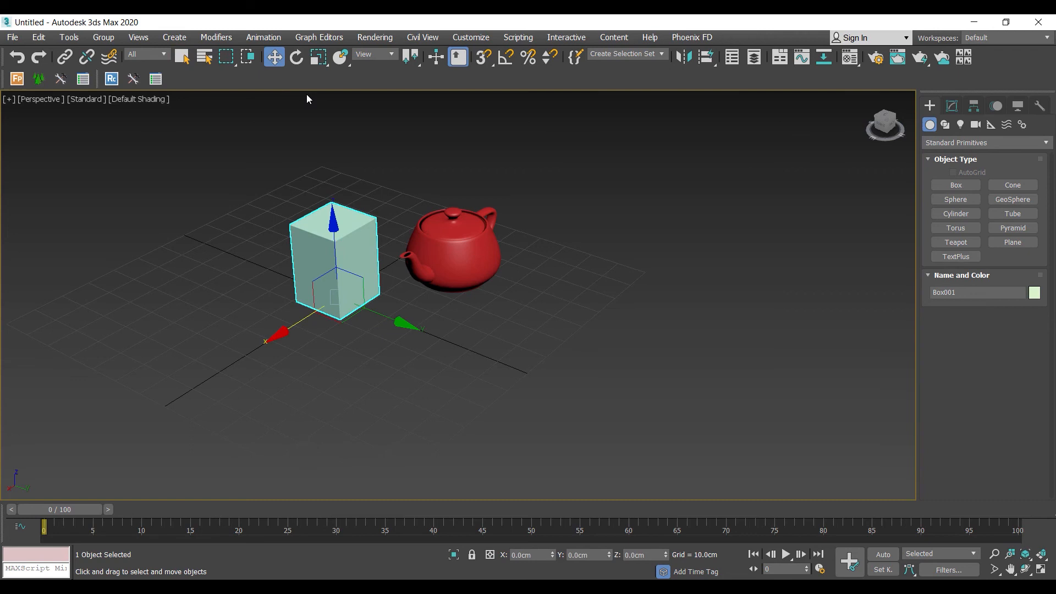
{"action": "key", "text": "e"}
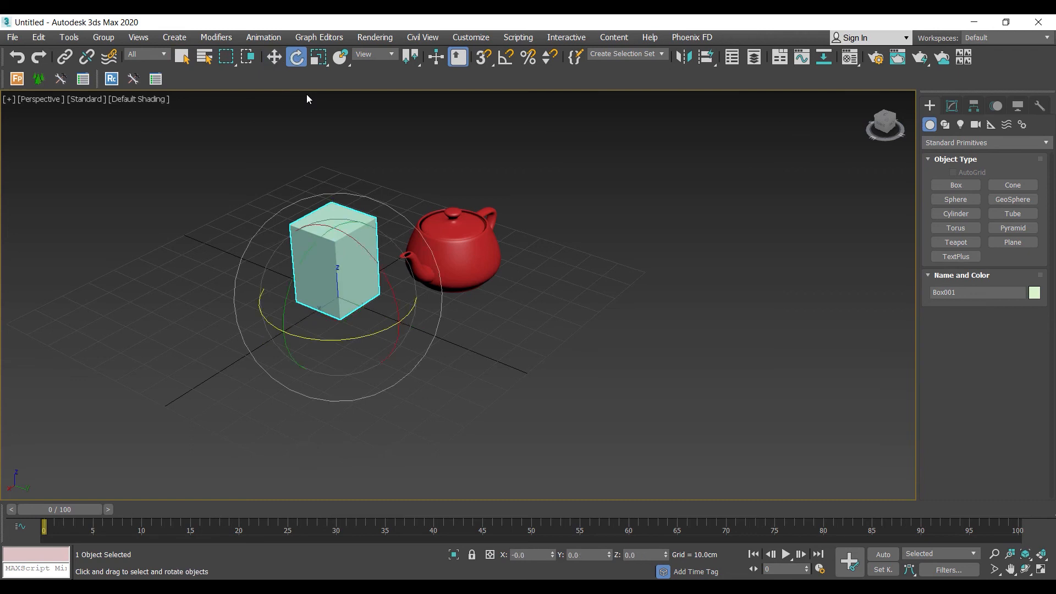
{"action": "key", "text": "r"}
Step: Delete the teapot from the scene
{"action": "middle_click_drag", "start_coordinate": [306, 107], "coordinate": [295, 126]}
{"action": "left_click_drag", "start_coordinate": [400, 166], "coordinate": [517, 328]}
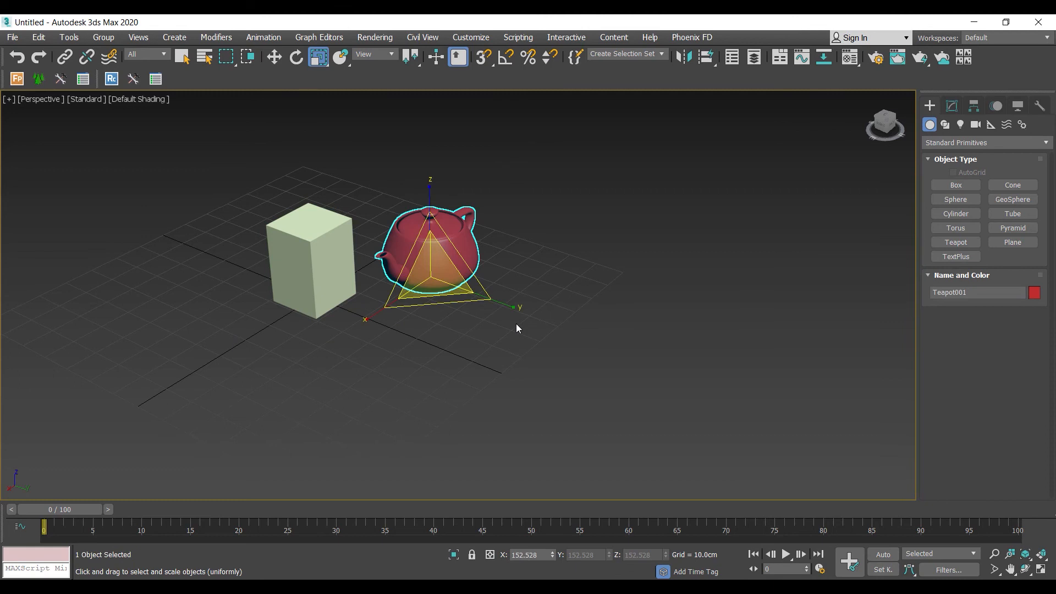
{"action": "key", "text": "Delete"}
Step: Move the box in the XY plane toward the grid's far corner, to about X -58.9 cm and Y -61.7 cm
{"action": "mouse_move", "coordinate": [327, 313]}
{"action": "middle_mouse_down"}
{"action": "mouse_move", "coordinate": [412, 316]}
{"action": "mouse_move", "coordinate": [328, 308]}
{"action": "middle_mouse_up"}
{"action": "left_click", "coordinate": [401, 266]}
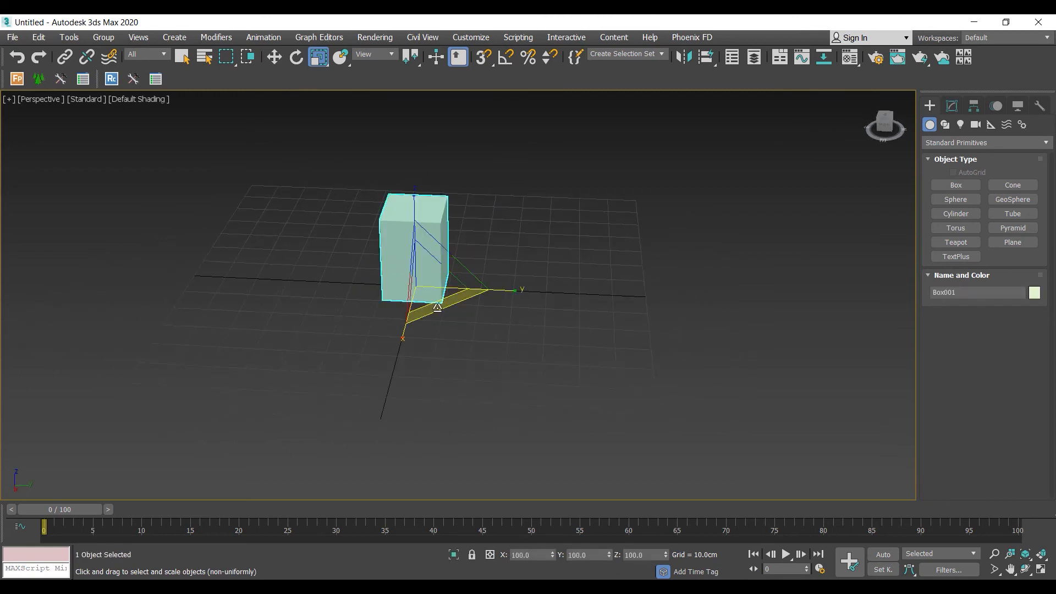
{"action": "key", "text": "w"}
{"action": "left_click_drag", "start_coordinate": [433, 297], "coordinate": [290, 220]}
{"action": "middle_click_drag", "start_coordinate": [290, 219], "coordinate": [311, 243]}
{"action": "scroll", "coordinate": [311, 243], "scroll_direction": "up", "scroll_amount": 3}
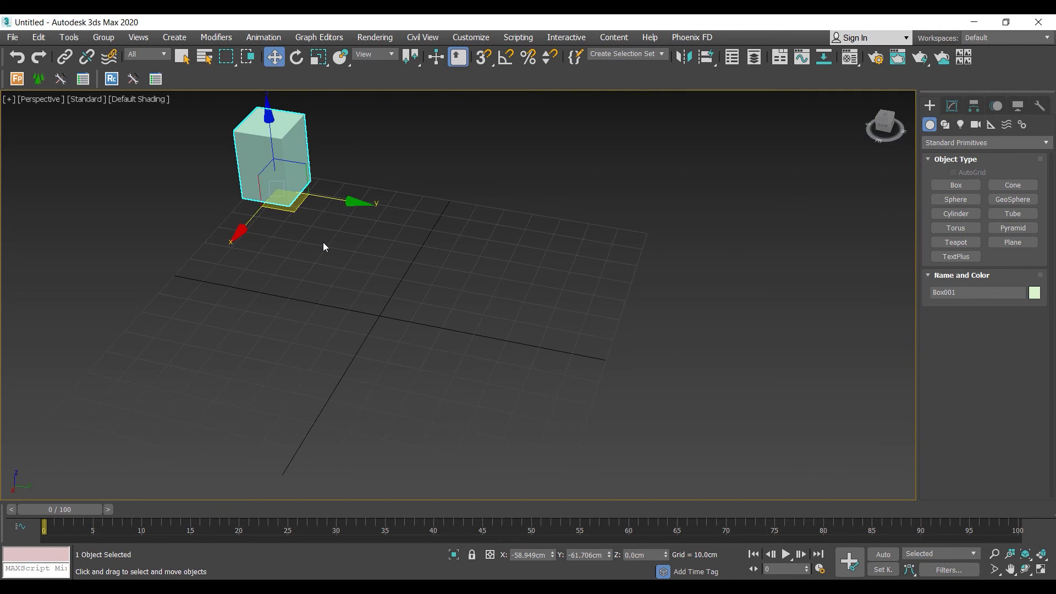
Step: Clone the selected box in place, trying the Copy, Reference and Instance object types before creating the clone
{"action": "mouse_move", "coordinate": [275, 159]}
{"action": "middle_mouse_down"}
{"action": "mouse_move", "coordinate": [274, 193]}
{"action": "mouse_move", "coordinate": [290, 173]}
{"action": "middle_mouse_up"}
{"action": "scroll", "coordinate": [281, 214], "scroll_direction": "down", "scroll_amount": 4}
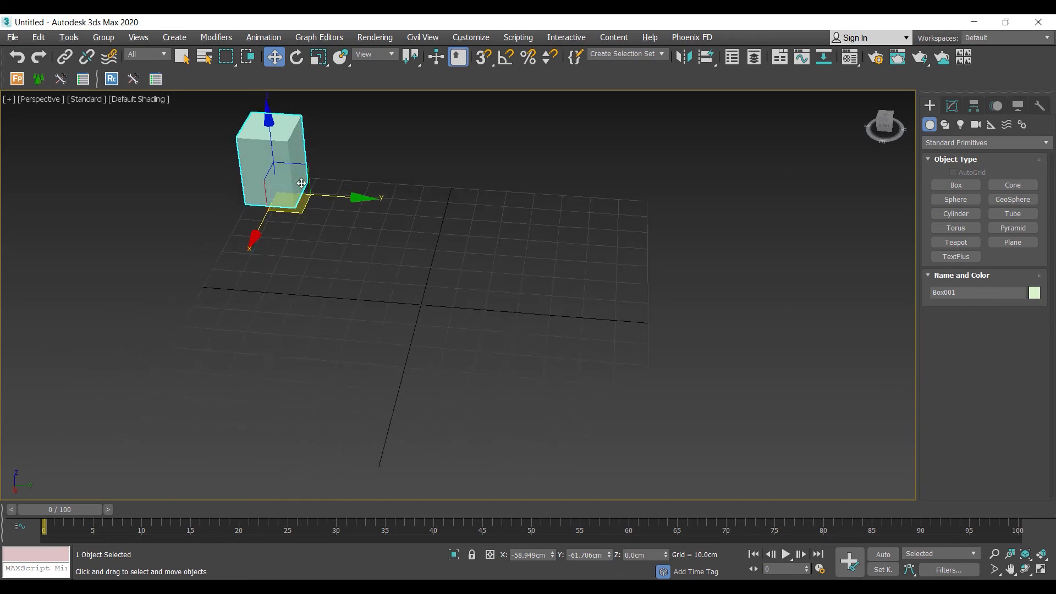
{"action": "scroll", "coordinate": [280, 213], "scroll_direction": "up", "scroll_amount": 2}
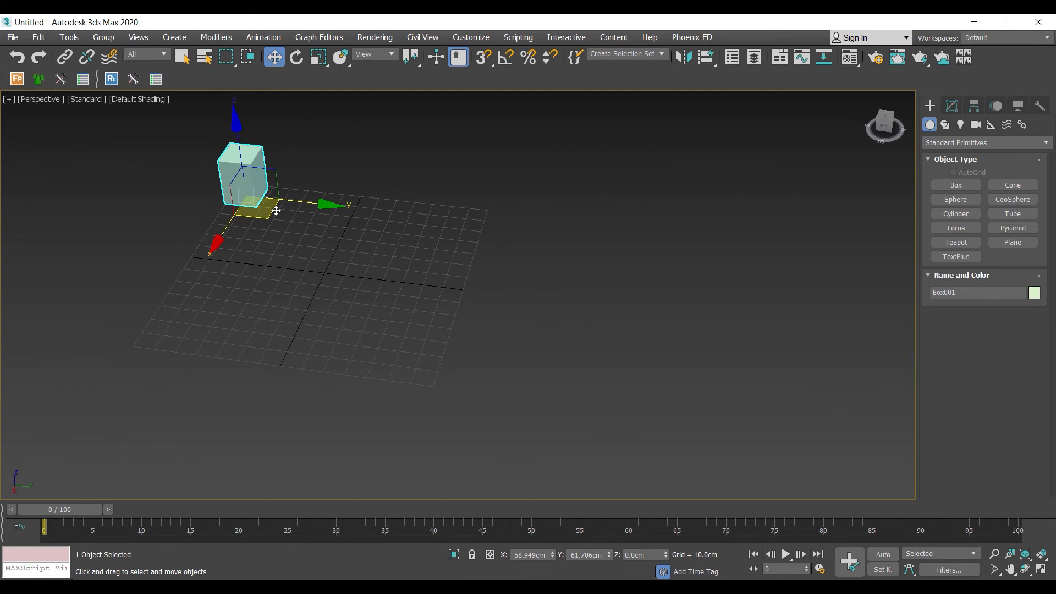
{"action": "left_click", "coordinate": [42, 40]}
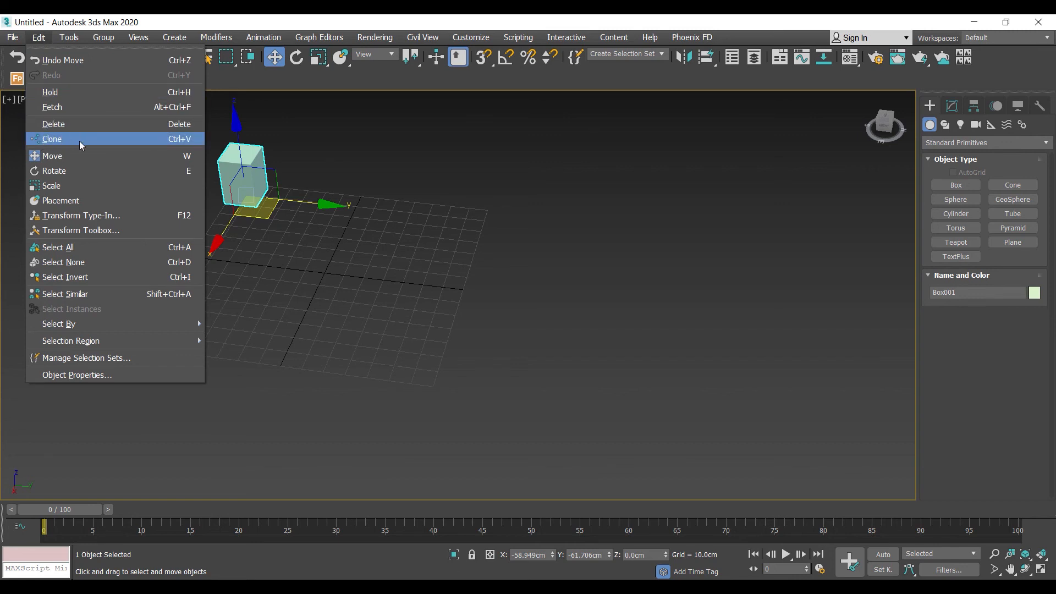
{"action": "left_click", "coordinate": [248, 21]}
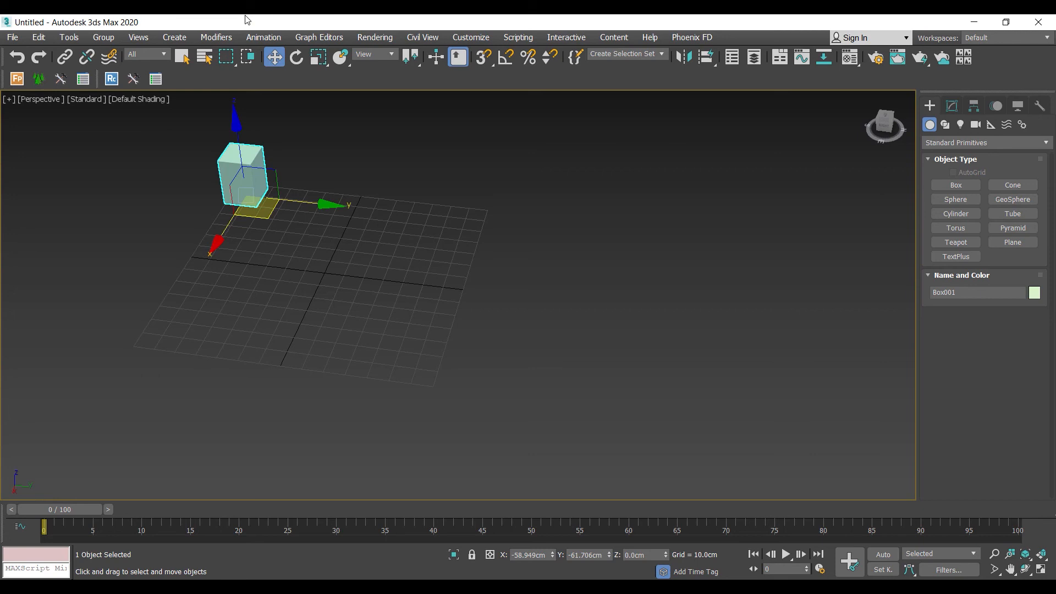
{"action": "key", "text": "ctrl+v"}
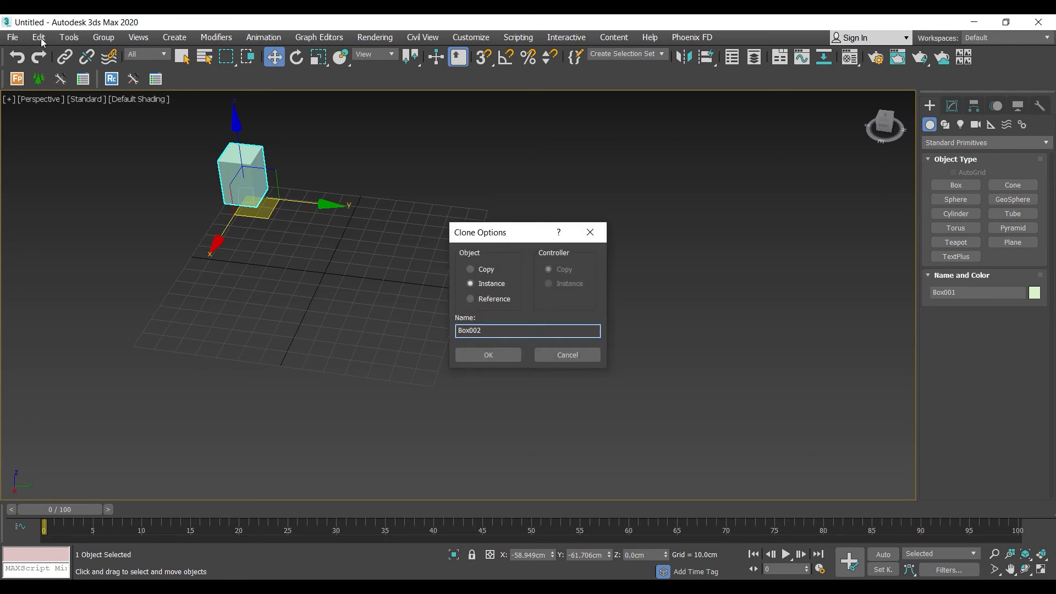
{"action": "mouse_move", "coordinate": [517, 239]}
{"action": "left_mouse_down"}
{"action": "mouse_move", "coordinate": [487, 180]}
{"action": "mouse_move", "coordinate": [425, 176]}
{"action": "mouse_move", "coordinate": [431, 166]}
{"action": "left_mouse_up"}
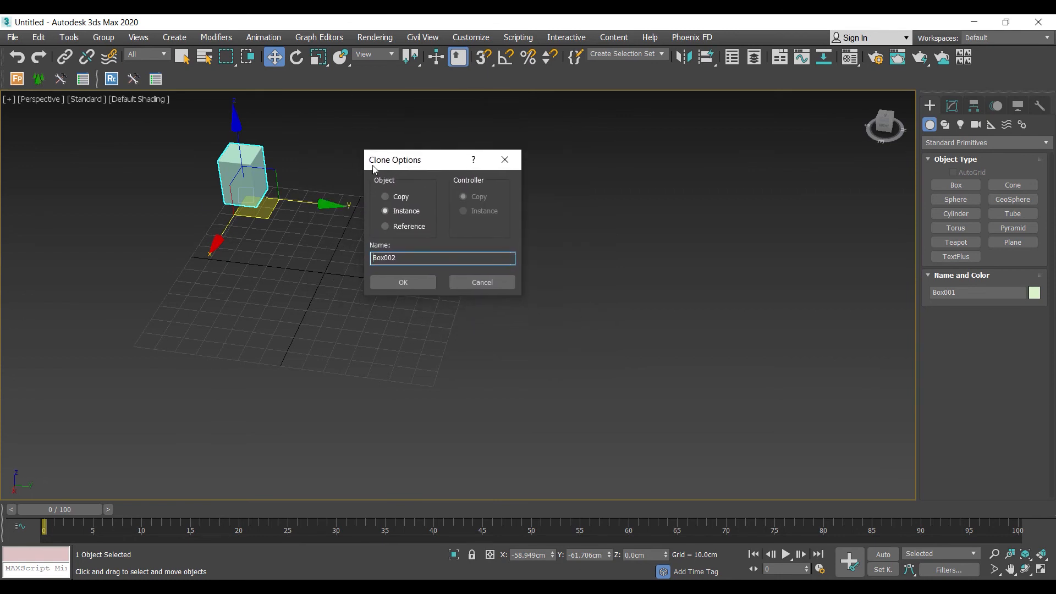
{"action": "left_click", "coordinate": [398, 199]}
{"action": "left_click", "coordinate": [399, 226]}
{"action": "left_click", "coordinate": [400, 209]}
{"action": "left_click", "coordinate": [399, 213]}
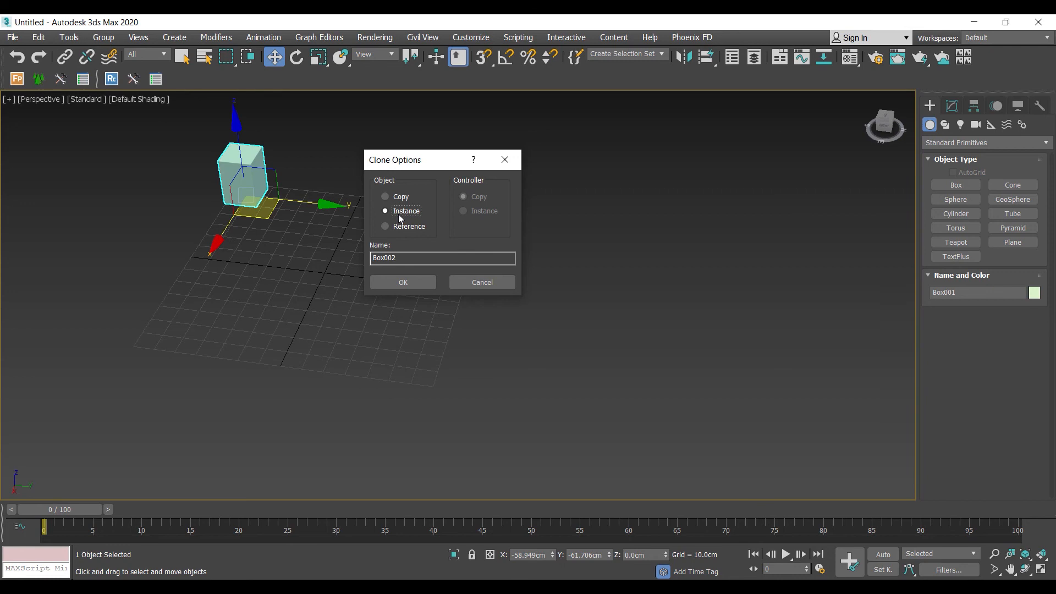
{"action": "left_click", "coordinate": [405, 285]}
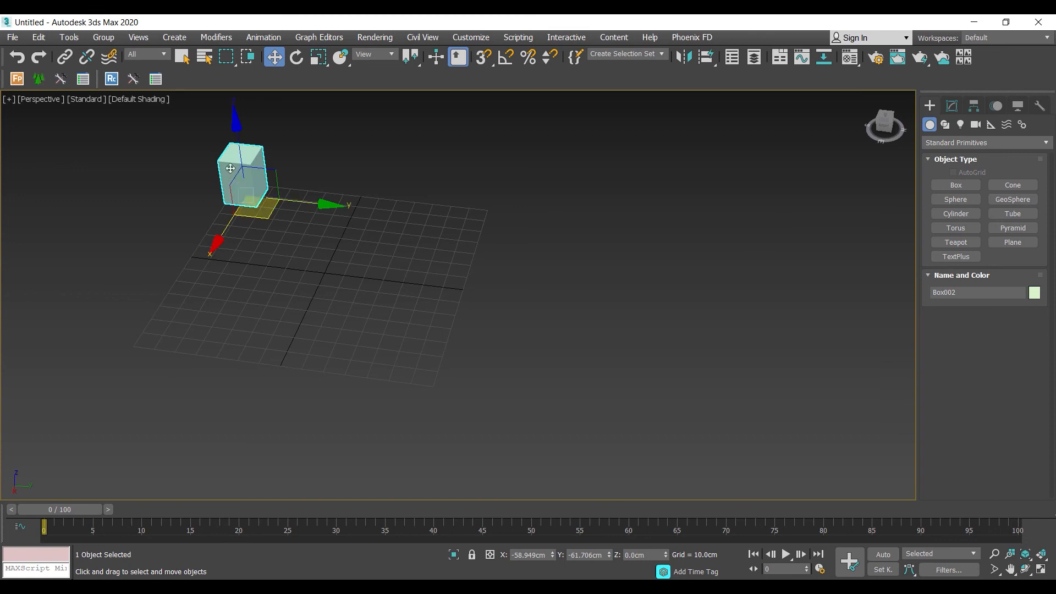
Step: Move the clone along Y, then keep cloning and moving copies to build a five-box row ending at about Y 66.4 cm
{"action": "left_click_drag", "start_coordinate": [316, 207], "coordinate": [367, 214]}
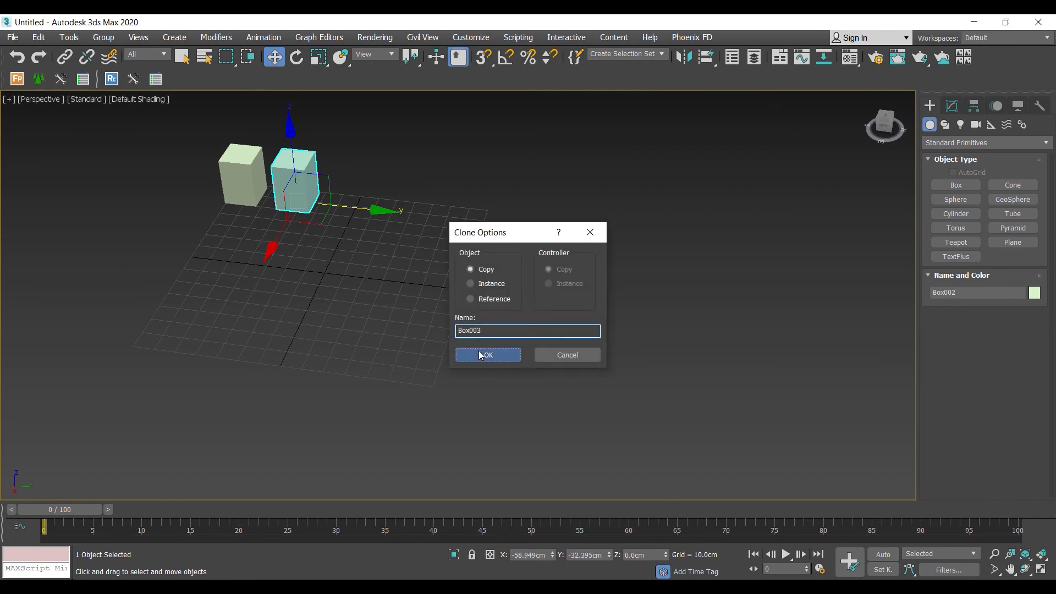
{"action": "left_click", "coordinate": [480, 355]}
{"action": "left_click_drag", "start_coordinate": [378, 213], "coordinate": [540, 228]}
{"action": "left_click", "coordinate": [495, 355]}
{"action": "left_click", "coordinate": [497, 356]}
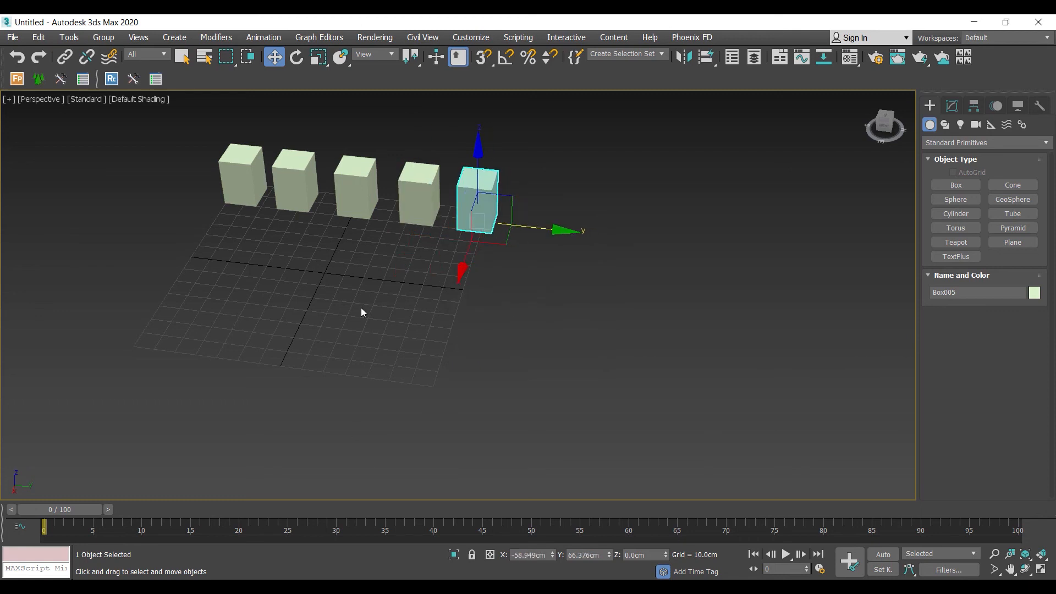
Step: Clone the row's first box as a copy and move it forward along X to about X -2.4 cm
{"action": "left_click", "coordinate": [240, 174]}
{"action": "key", "text": "ctrl+v"}
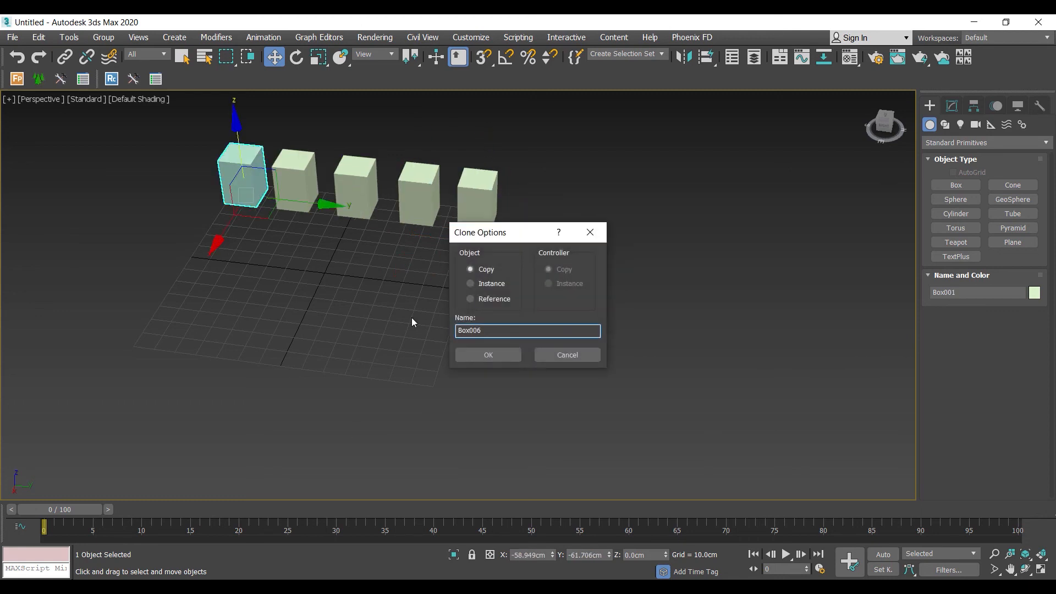
{"action": "left_click", "coordinate": [478, 354]}
{"action": "left_click_drag", "start_coordinate": [225, 232], "coordinate": [185, 298]}
{"action": "left_click", "coordinate": [328, 270]}
Step: Clone the front box along Y at about 32.6 cm spacing as 100 copies
{"action": "middle_click_drag", "start_coordinate": [329, 269], "coordinate": [229, 262], "text": "alt"}
{"action": "scroll", "coordinate": [319, 256], "scroll_direction": "up", "scroll_amount": 3}
{"action": "scroll", "coordinate": [316, 285], "scroll_direction": "down", "scroll_amount": 3}
{"action": "left_click", "coordinate": [206, 230]}
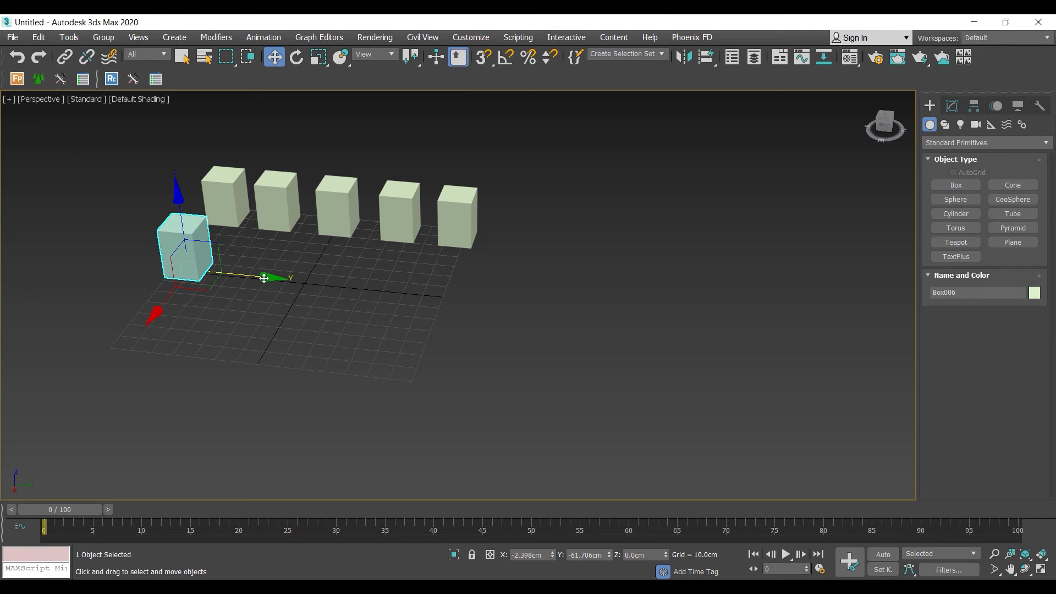
{"action": "mouse_move", "coordinate": [263, 277]}
{"action": "left_mouse_down", "text": "shift"}
{"action": "mouse_move", "coordinate": [356, 300]}
{"action": "mouse_move", "coordinate": [277, 283]}
{"action": "mouse_move", "coordinate": [325, 285]}
{"action": "left_mouse_up", "text": "shift"}
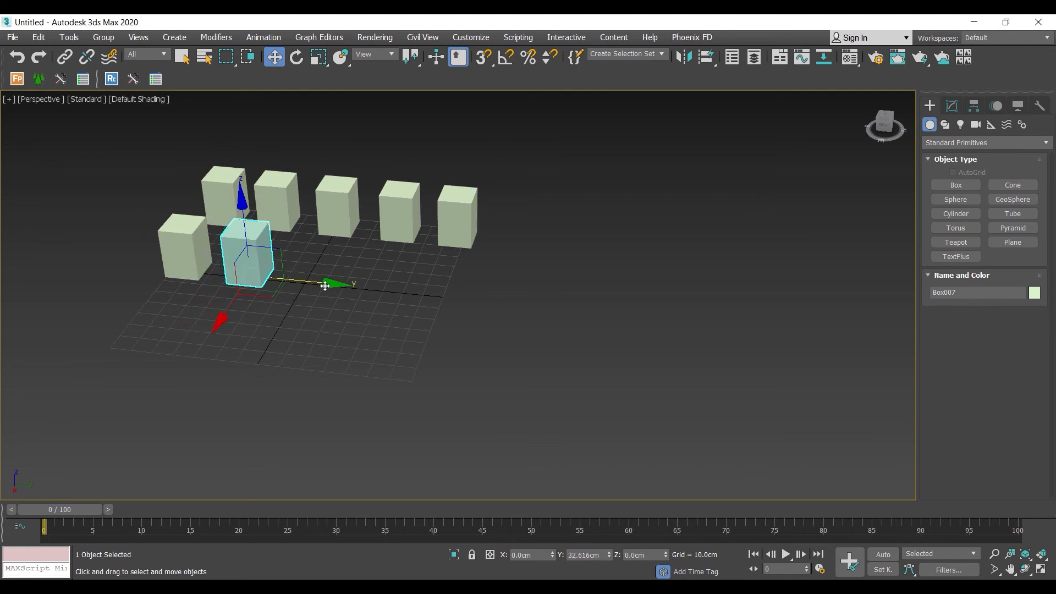
{"action": "left_click_drag", "start_coordinate": [326, 286], "coordinate": [325, 286], "text": "shift"}
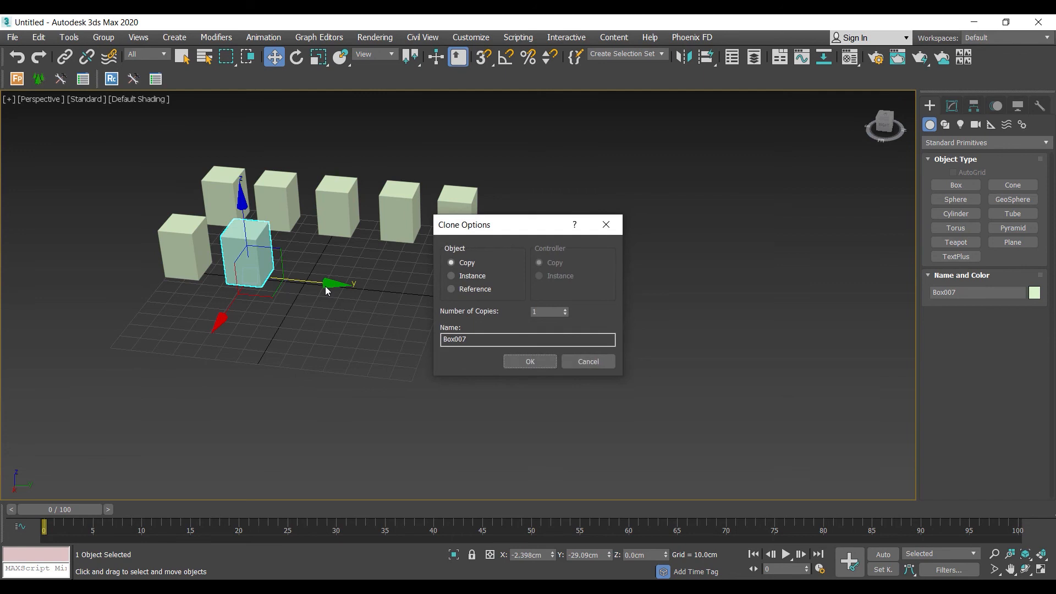
{"action": "mouse_move", "coordinate": [488, 232]}
{"action": "left_mouse_down"}
{"action": "mouse_move", "coordinate": [375, 180]}
{"action": "mouse_move", "coordinate": [440, 188]}
{"action": "left_mouse_up"}
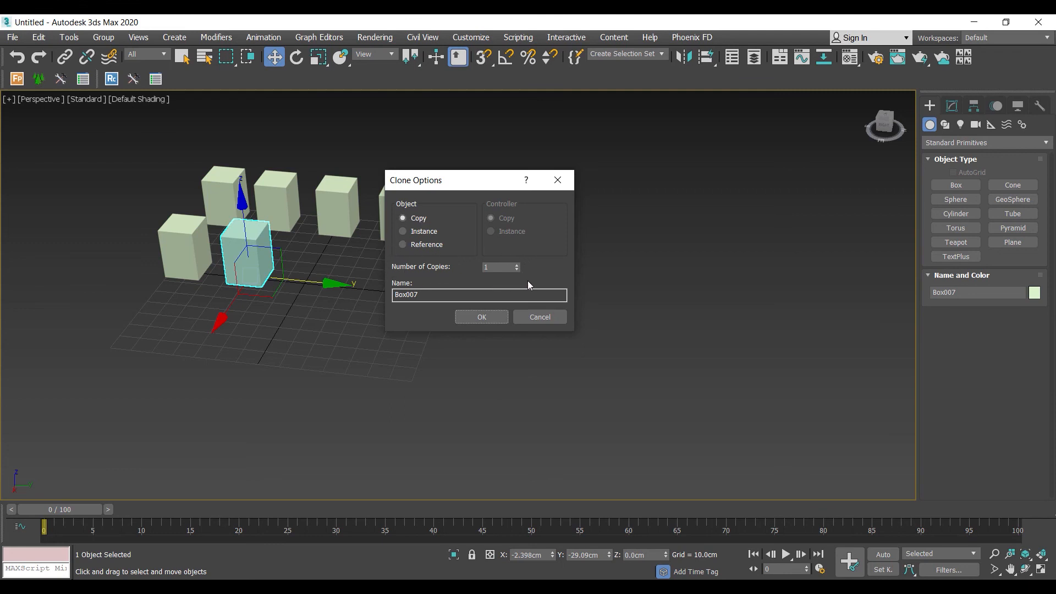
{"action": "double_click", "coordinate": [497, 267]}
{"action": "type", "text": "100"}
{"action": "left_click", "coordinate": [490, 318]}
Step: Delete the surplus clones from the long row, keeping only the first five boxes of the front row
{"action": "scroll", "coordinate": [293, 270], "scroll_direction": "down", "scroll_amount": 3}
{"action": "scroll", "coordinate": [293, 270], "scroll_direction": "down", "scroll_amount": 4}
{"action": "scroll", "coordinate": [627, 293], "scroll_direction": "down", "scroll_amount": 2}
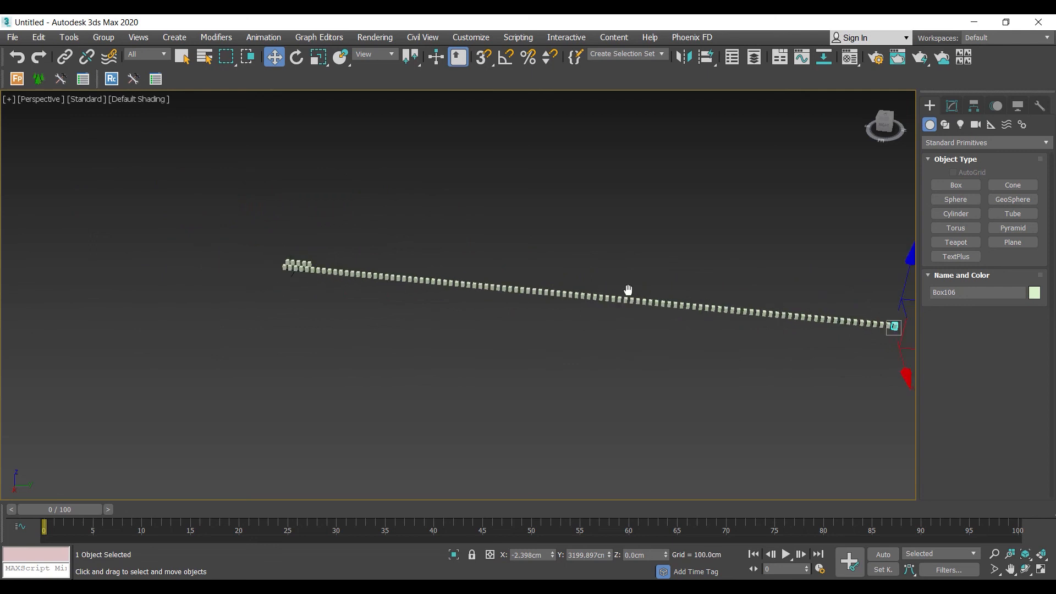
{"action": "middle_click_drag", "start_coordinate": [628, 293], "coordinate": [481, 262]}
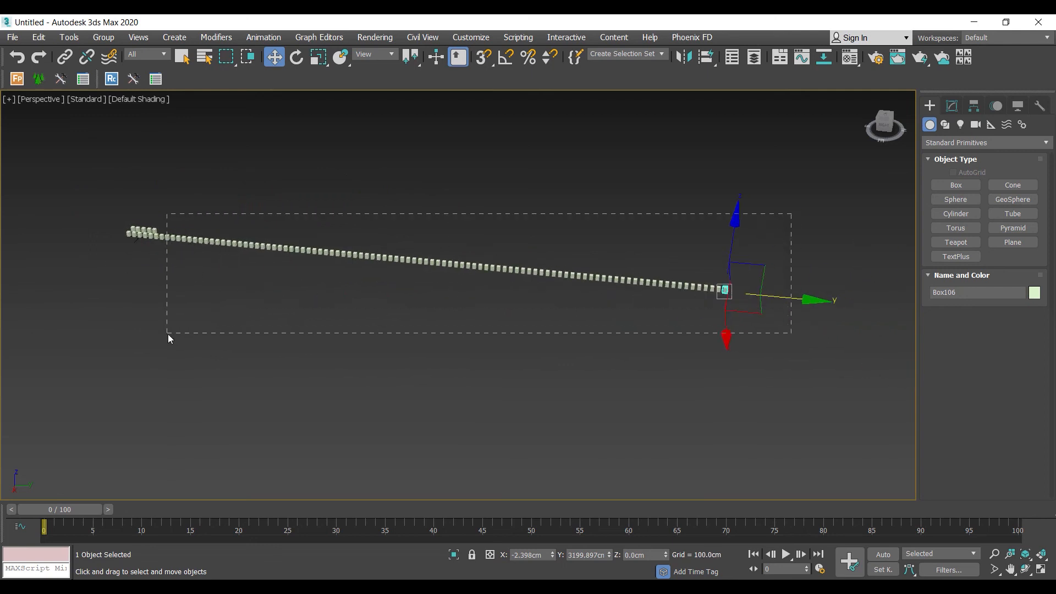
{"action": "left_click_drag", "start_coordinate": [168, 334], "coordinate": [164, 335]}
{"action": "key", "text": "Delete"}
{"action": "middle_click_drag", "start_coordinate": [144, 268], "coordinate": [464, 299]}
{"action": "scroll", "coordinate": [449, 242], "scroll_direction": "up", "scroll_amount": 6}
{"action": "left_click", "coordinate": [542, 372]}
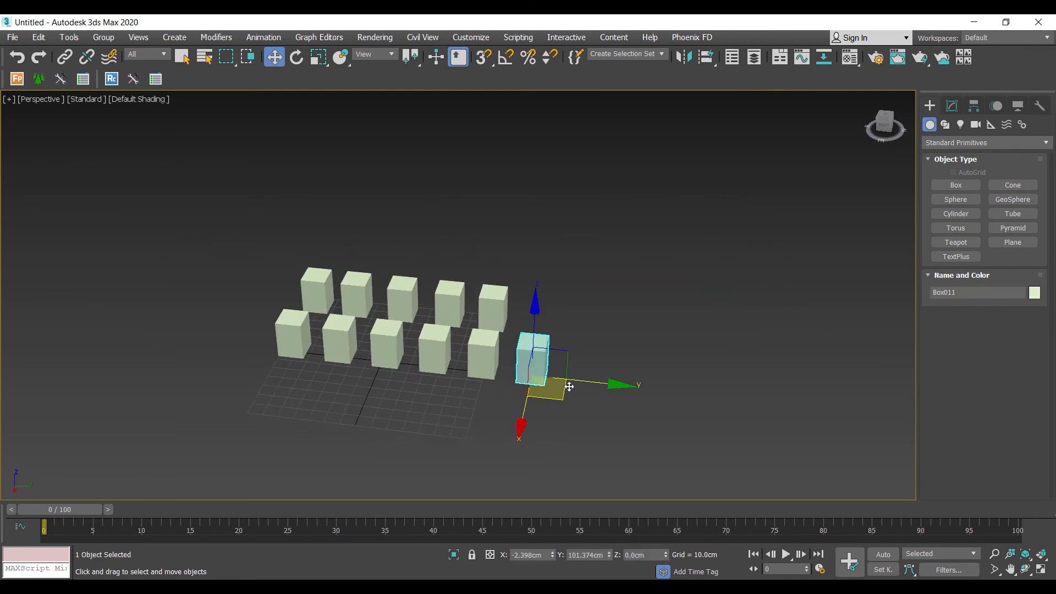
{"action": "key", "text": "Delete"}
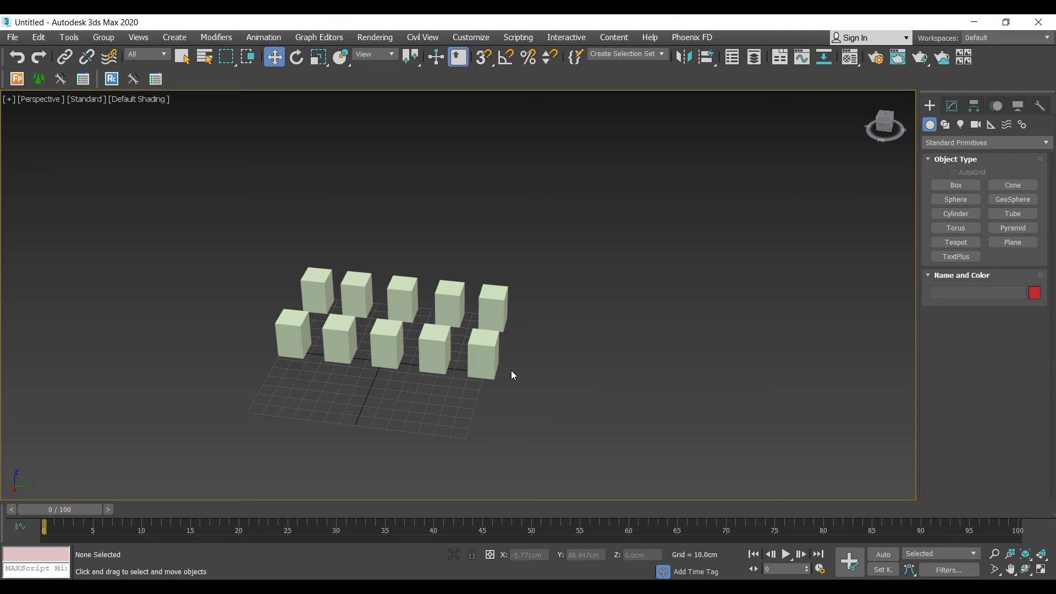
Step: Clone the front row's first box as a single copy along X to about X 61.7 cm
{"action": "middle_click_drag", "start_coordinate": [399, 330], "coordinate": [388, 297]}
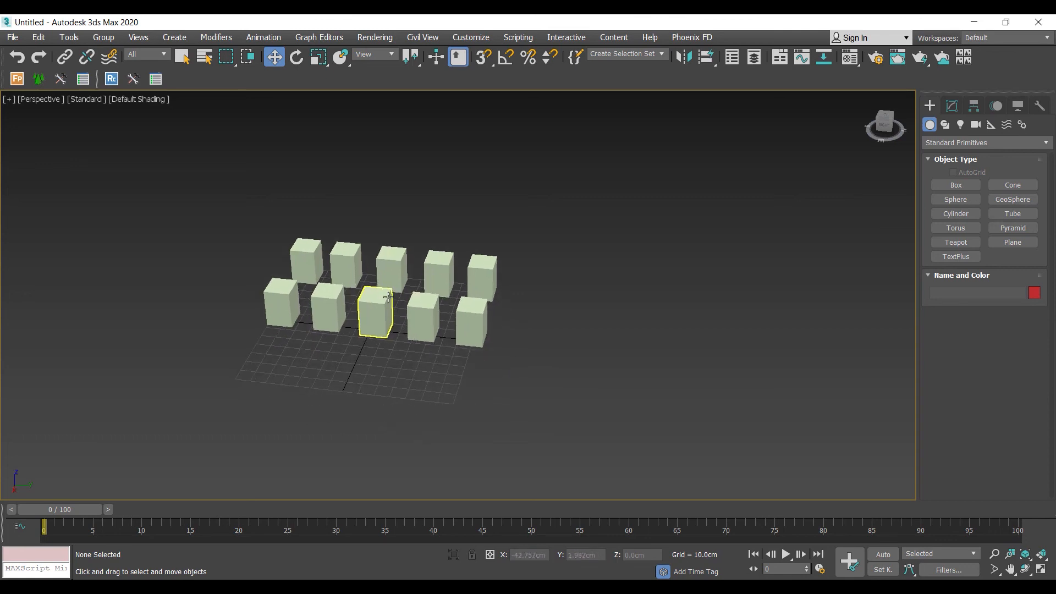
{"action": "scroll", "coordinate": [388, 297], "scroll_direction": "up", "scroll_amount": 3}
{"action": "middle_click_drag", "start_coordinate": [235, 314], "coordinate": [261, 278]}
{"action": "left_click", "coordinate": [261, 277]}
{"action": "left_click_drag", "start_coordinate": [230, 341], "coordinate": [197, 421], "text": "shift"}
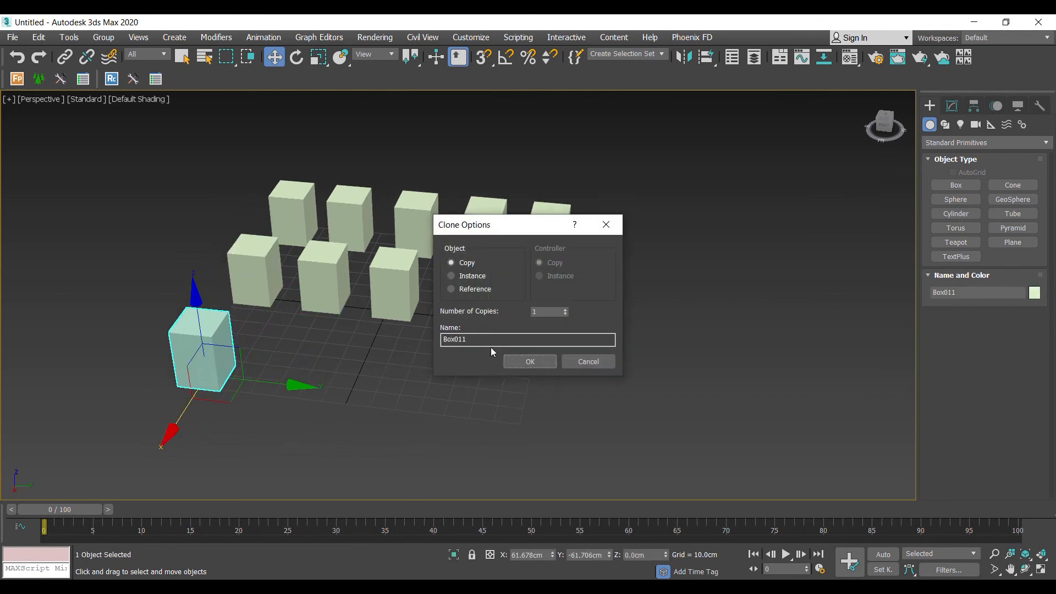
{"action": "left_click", "coordinate": [526, 366]}
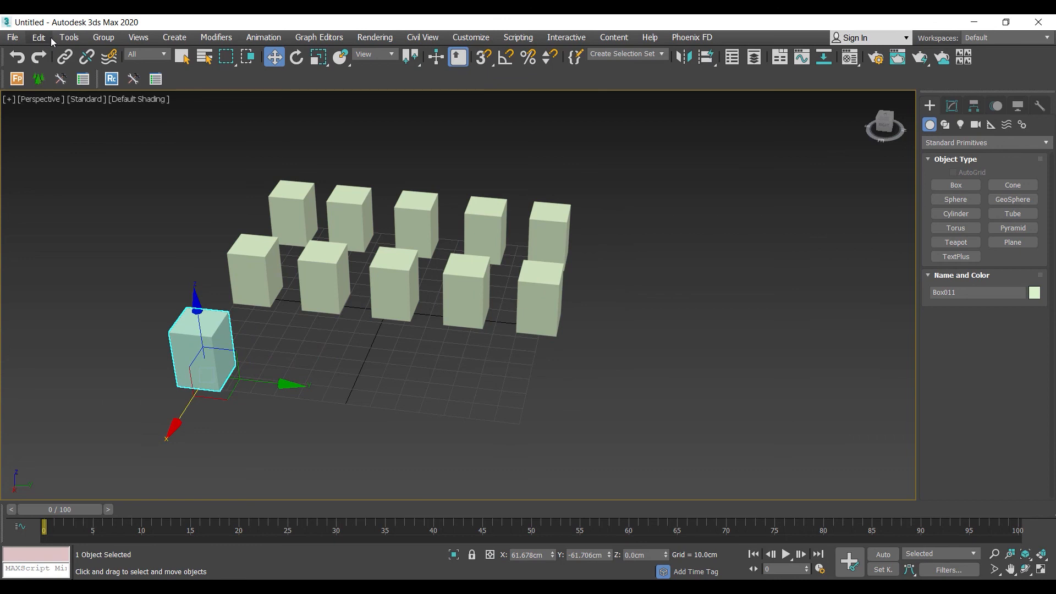
Step: Start an Array of the new box with the preview enabled and a 1D count of 5
{"action": "left_click", "coordinate": [68, 38]}
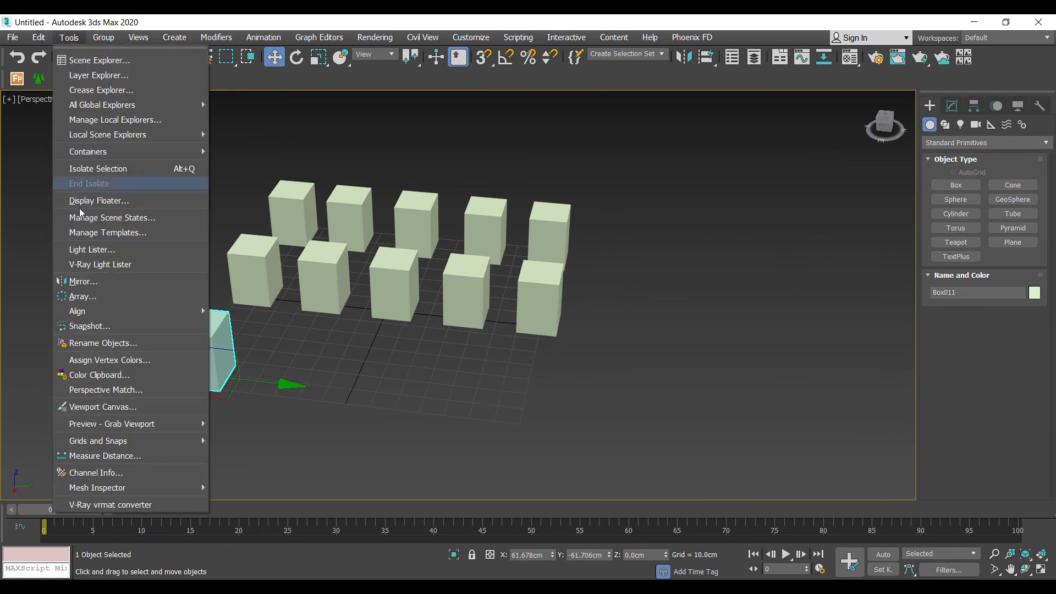
{"action": "mouse_move", "coordinate": [89, 312]}
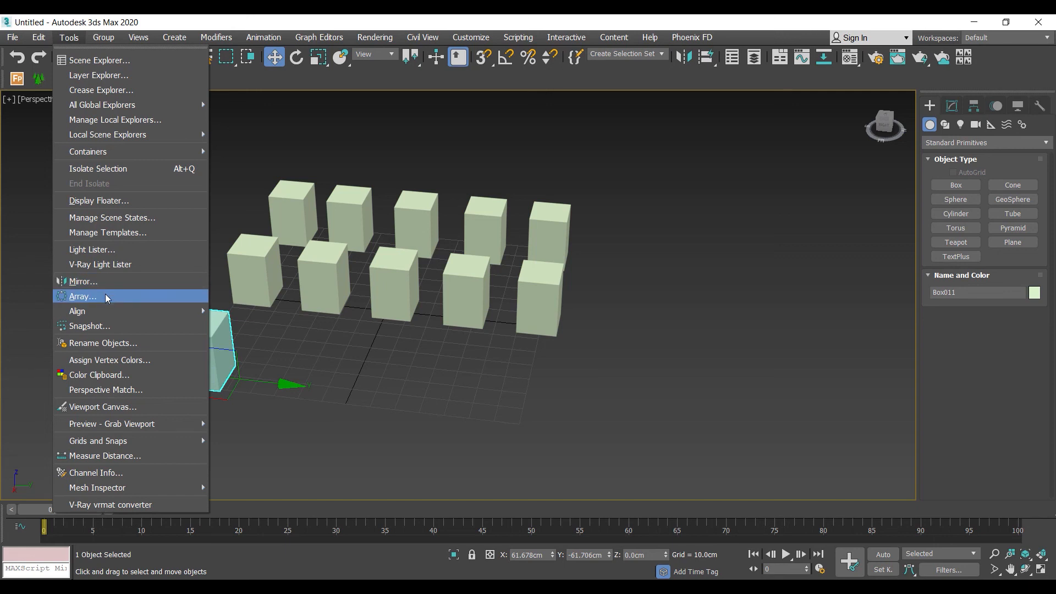
{"action": "left_click", "coordinate": [106, 297]}
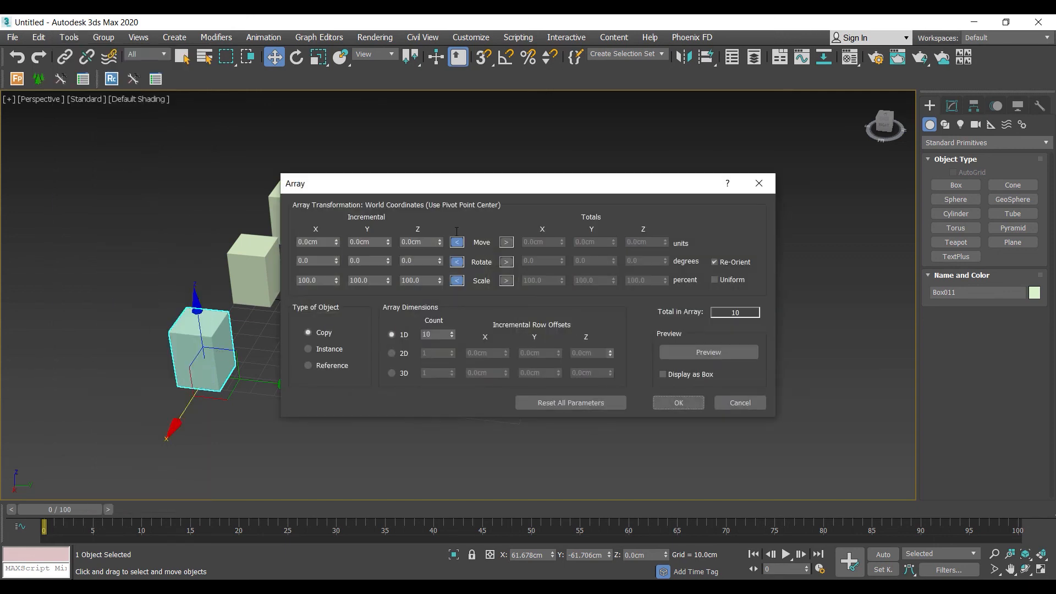
{"action": "left_click_drag", "start_coordinate": [476, 182], "coordinate": [637, 114]}
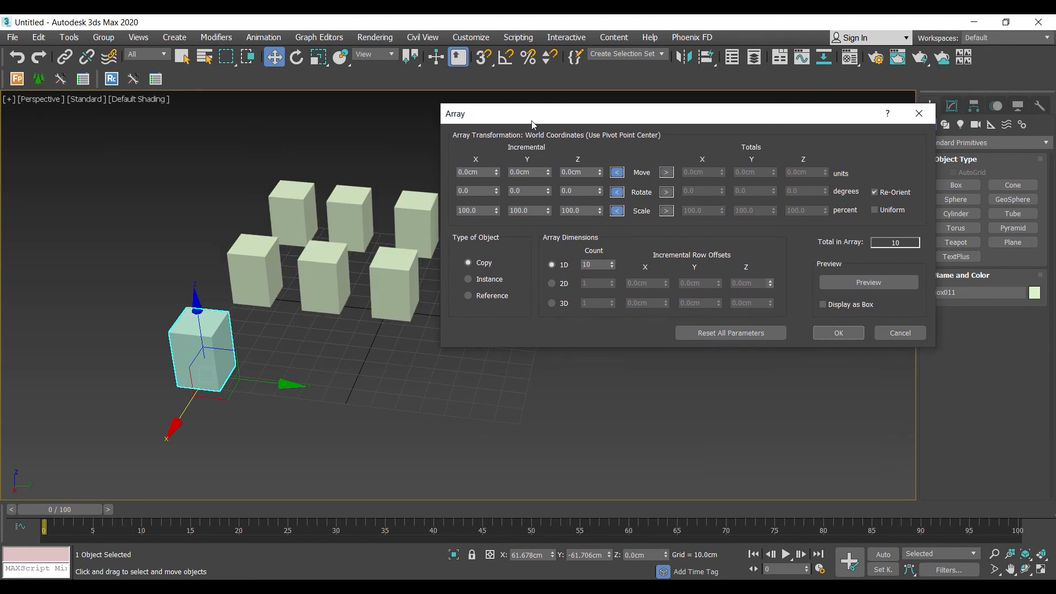
{"action": "left_click_drag", "start_coordinate": [532, 124], "coordinate": [462, 140]}
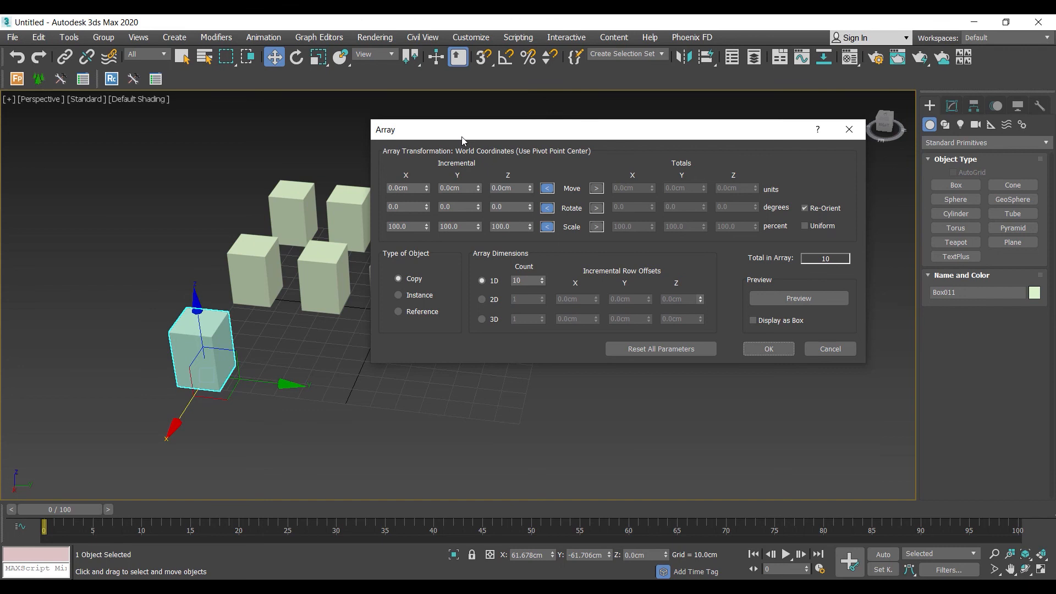
{"action": "left_click_drag", "start_coordinate": [482, 132], "coordinate": [543, 109]}
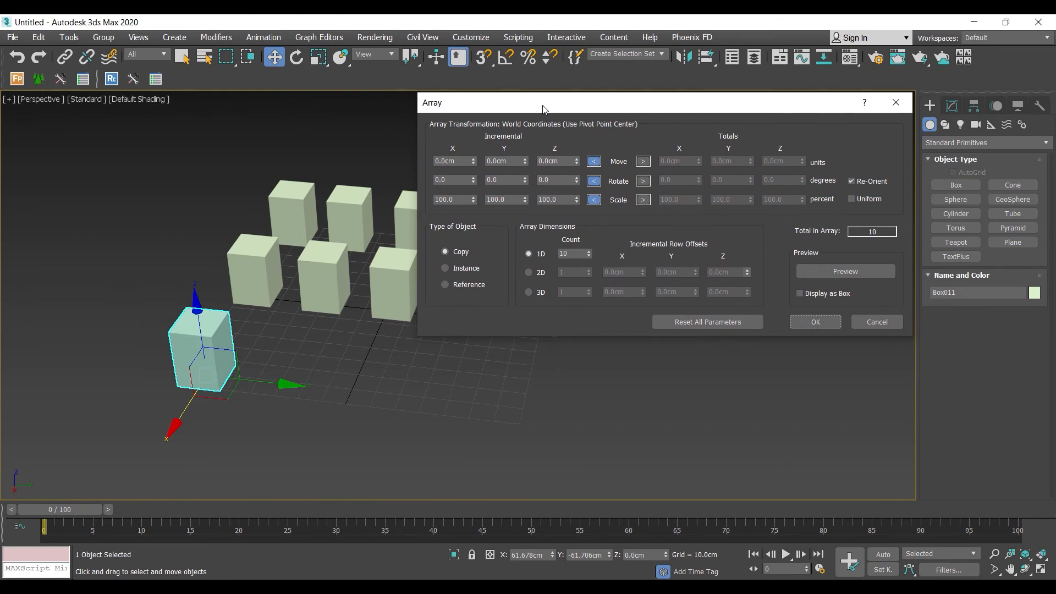
{"action": "left_click", "coordinate": [830, 275]}
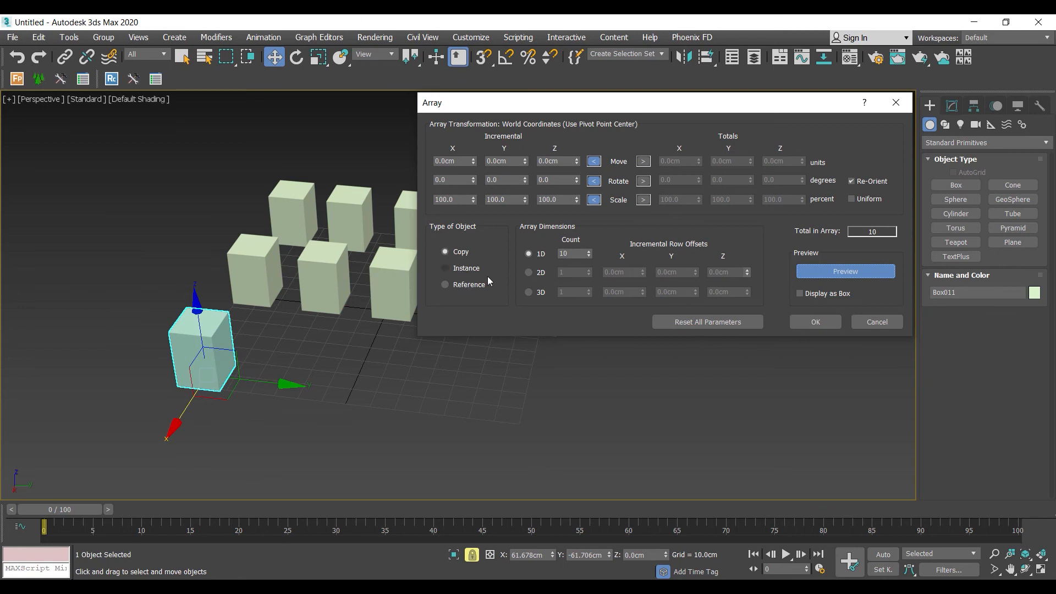
{"action": "left_click", "coordinate": [863, 271]}
{"action": "double_click", "coordinate": [572, 253]}
{"action": "key", "text": "Return"}
{"action": "left_click_drag", "start_coordinate": [619, 104], "coordinate": [647, 98]}
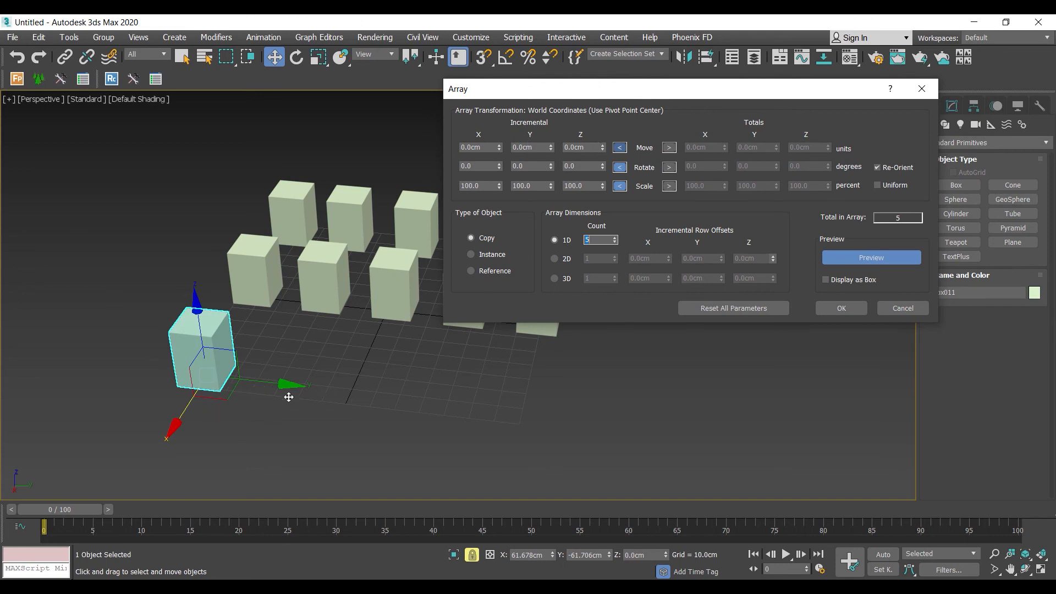
Step: Set the array's incremental Y move to 40 cm and raise its 1D count to 7
{"action": "left_click", "coordinate": [536, 149]}
{"action": "type", "text": "4"}
{"action": "key", "text": "Return"}
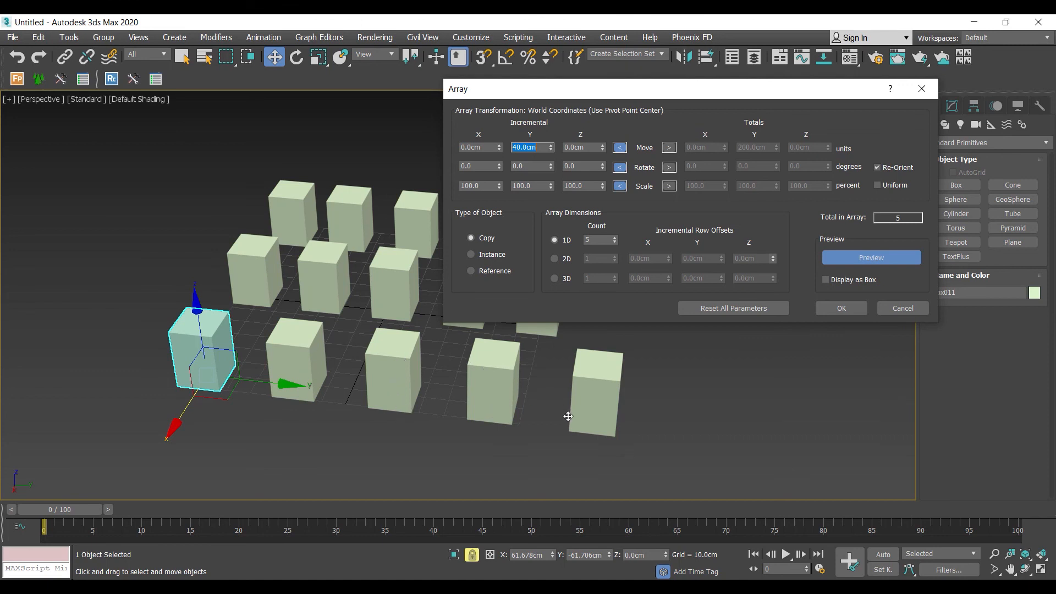
{"action": "left_click", "coordinate": [614, 238]}
{"action": "left_click", "coordinate": [614, 238]}
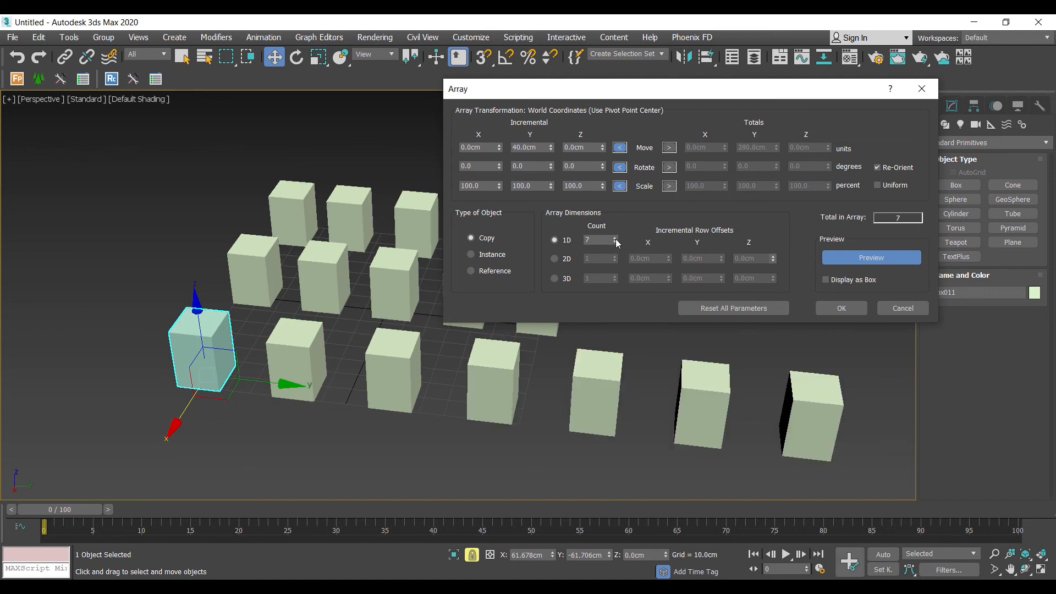
Step: Adjust the array increments to X -2 cm and Y 32 cm move, X -1, Y -1 and Z 25 degree rotation, and Z 130 percent scale
{"action": "mouse_move", "coordinate": [551, 147]}
{"action": "left_mouse_down"}
{"action": "mouse_move", "coordinate": [554, 156]}
{"action": "mouse_move", "coordinate": [557, 132]}
{"action": "mouse_move", "coordinate": [560, 153]}
{"action": "left_mouse_up"}
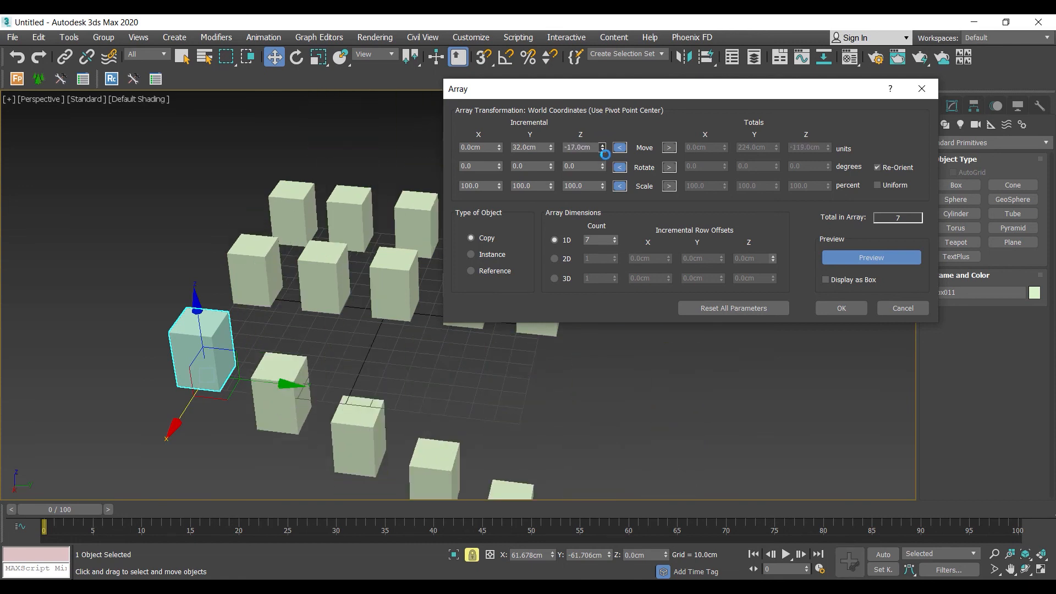
{"action": "left_click_drag", "start_coordinate": [499, 148], "coordinate": [604, 180]}
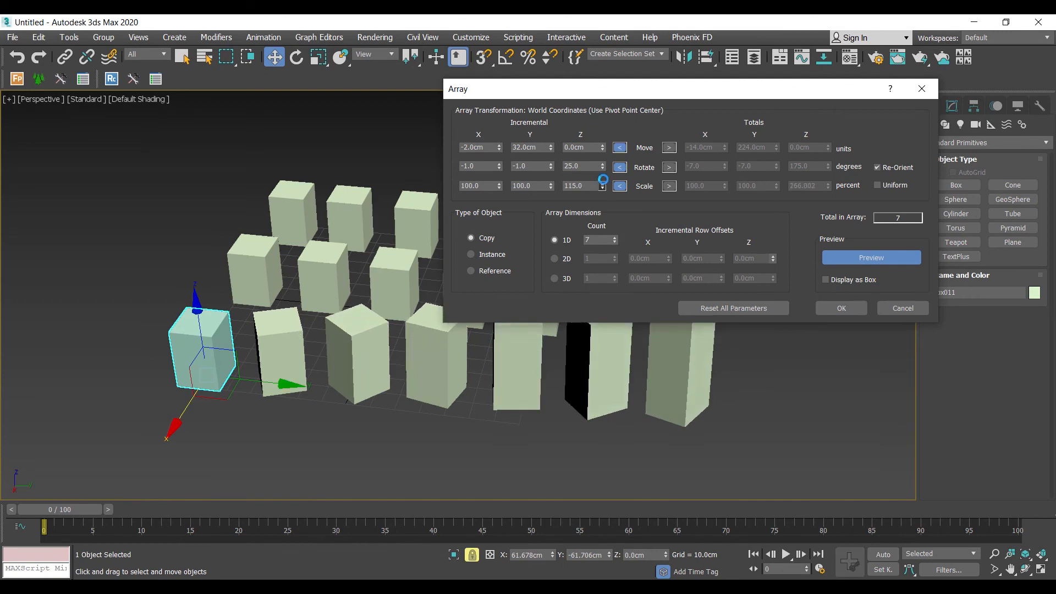
{"action": "scroll", "coordinate": [330, 396], "scroll_direction": "down", "scroll_amount": 5}
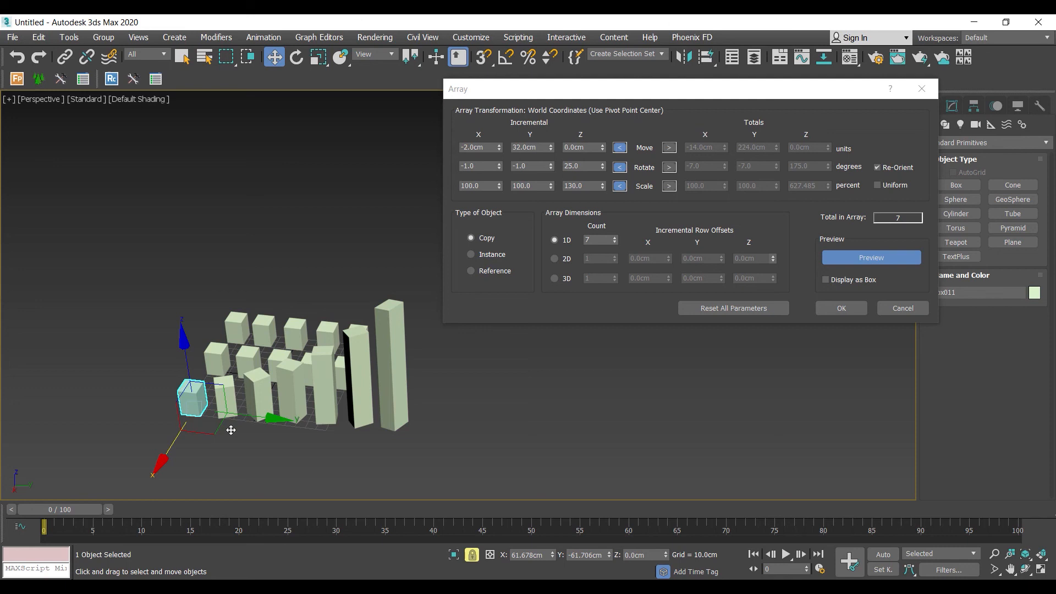
Step: Reset the array's incremental X move and its X, Y and Z rotations to 0, and its Z scale to 100 percent
{"action": "right_click", "coordinate": [499, 165]}
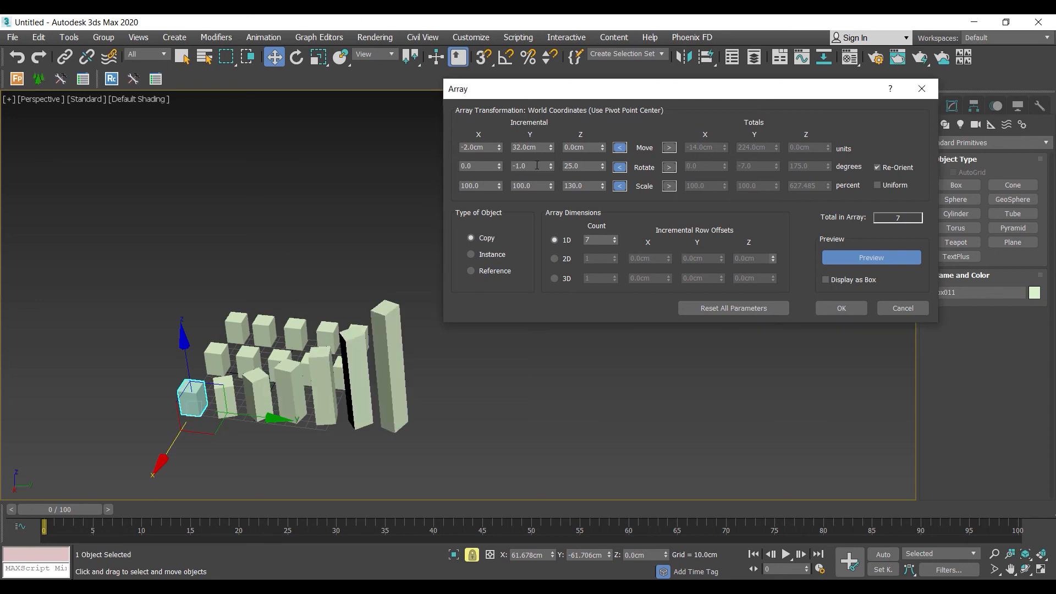
{"action": "right_click", "coordinate": [550, 164]}
{"action": "right_click", "coordinate": [604, 166]}
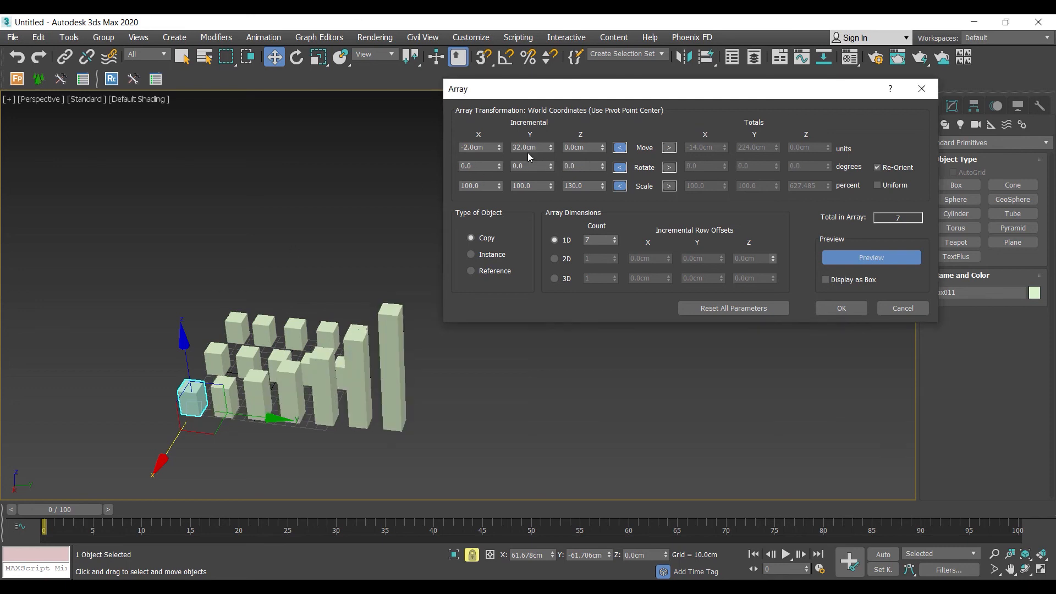
{"action": "right_click", "coordinate": [499, 148]}
{"action": "right_click", "coordinate": [603, 185]}
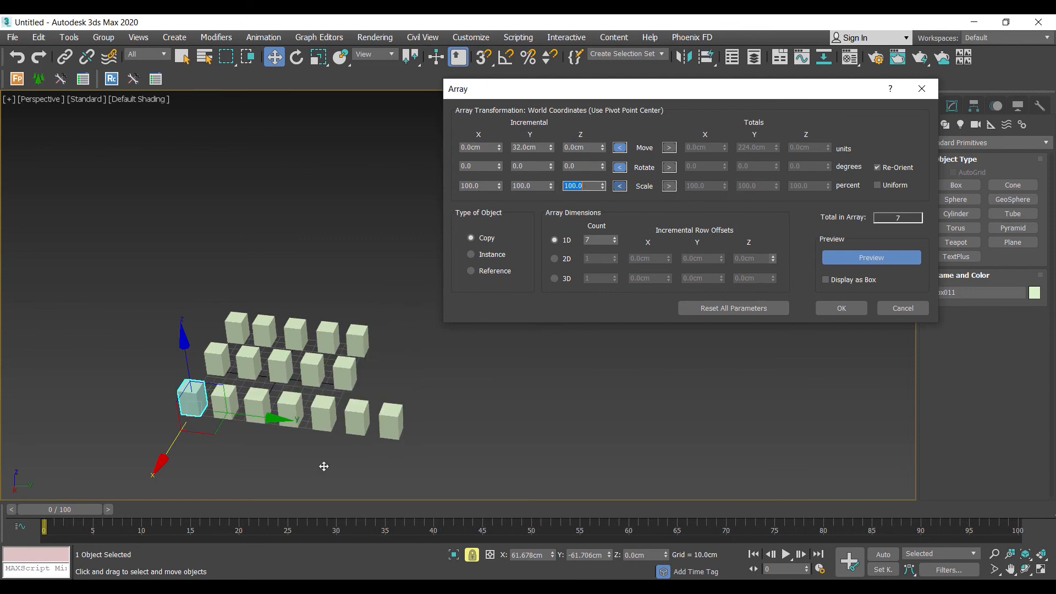
Step: Set the array's incremental Y move to 40 cm and raise its 1D count to 10
{"action": "scroll", "coordinate": [209, 429], "scroll_direction": "up", "scroll_amount": 5}
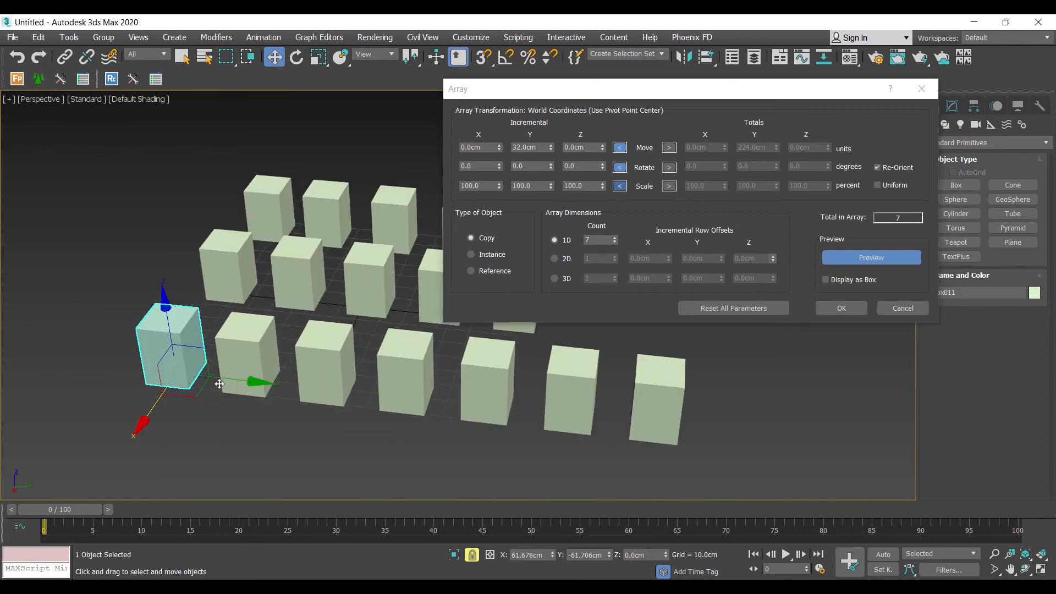
{"action": "double_click", "coordinate": [529, 147]}
{"action": "type", "text": "4"}
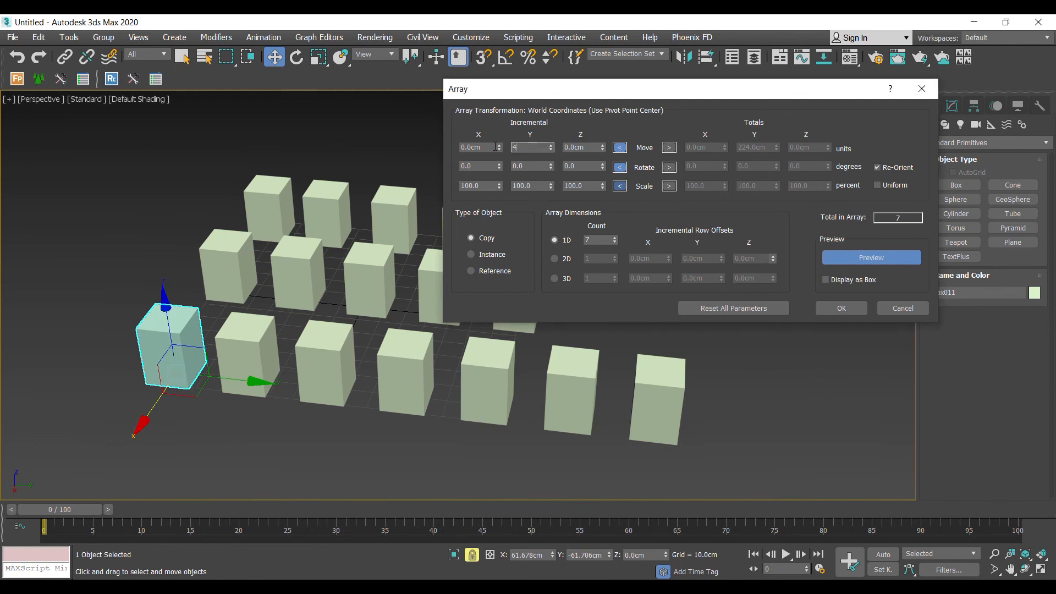
{"action": "type", "text": "0"}
{"action": "key", "text": "Return"}
{"action": "middle_click_drag", "start_coordinate": [355, 392], "coordinate": [326, 377]}
{"action": "left_click", "coordinate": [615, 237]}
{"action": "left_click", "coordinate": [615, 237]}
{"action": "left_click", "coordinate": [615, 237]}
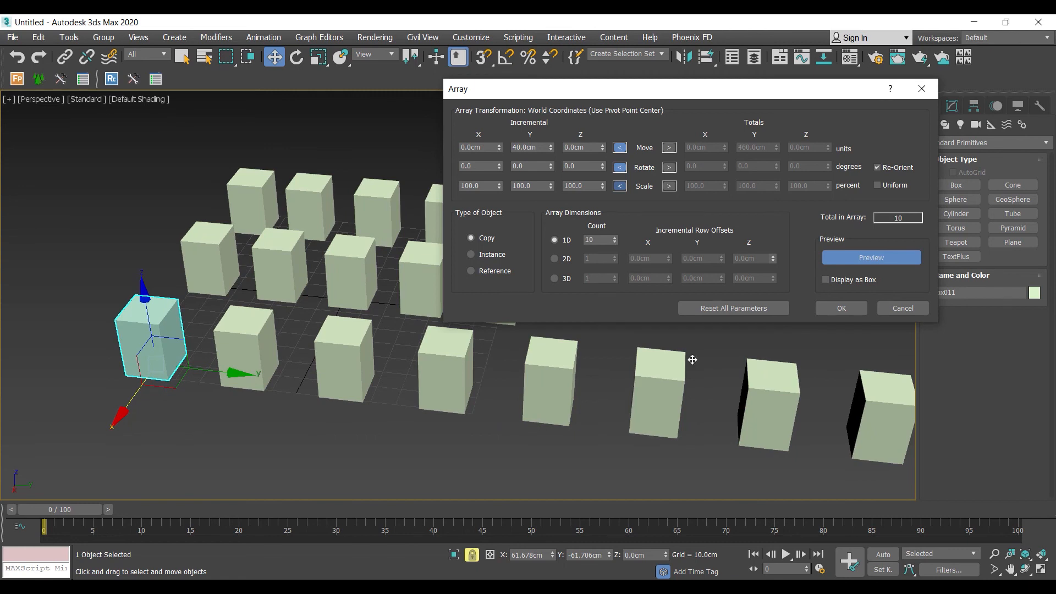
Step: Create the previewed array of boxes and clear the selection
{"action": "scroll", "coordinate": [690, 360], "scroll_direction": "down", "scroll_amount": 3}
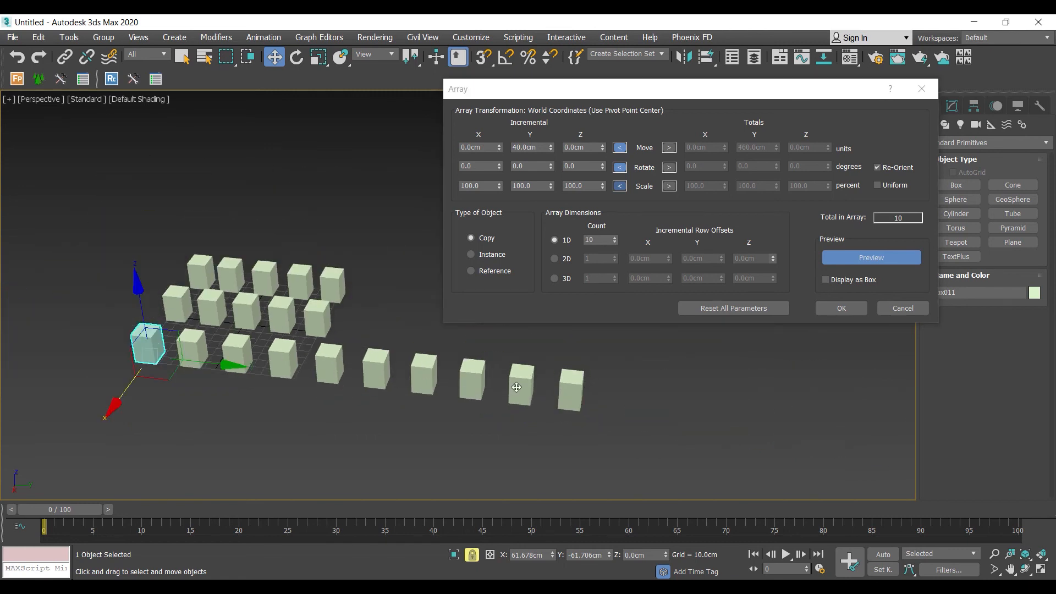
{"action": "left_click", "coordinate": [841, 310]}
{"action": "middle_click_drag", "start_coordinate": [265, 281], "coordinate": [401, 279]}
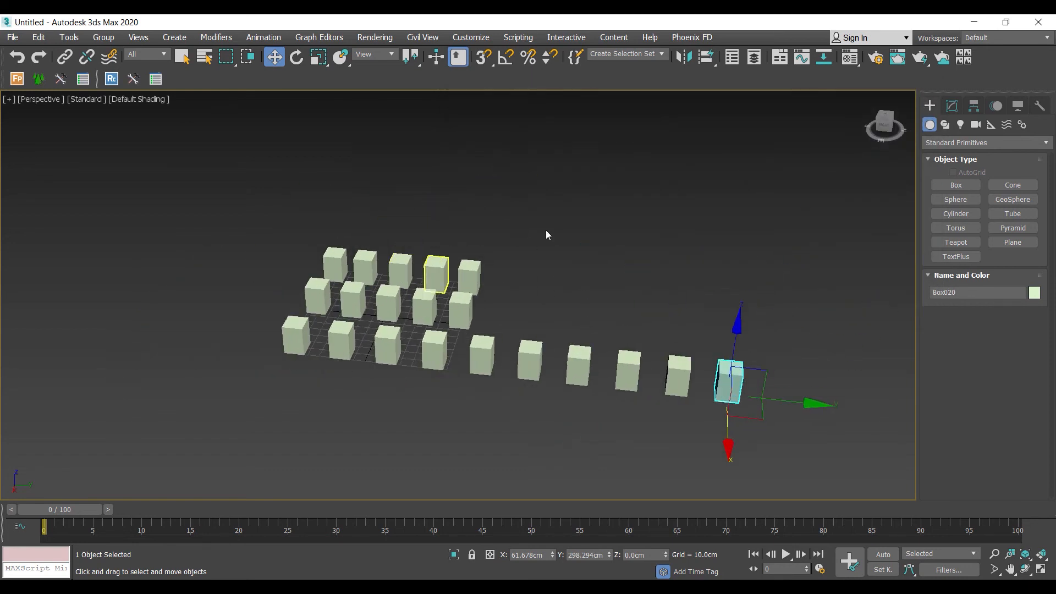
{"action": "left_click", "coordinate": [548, 228]}
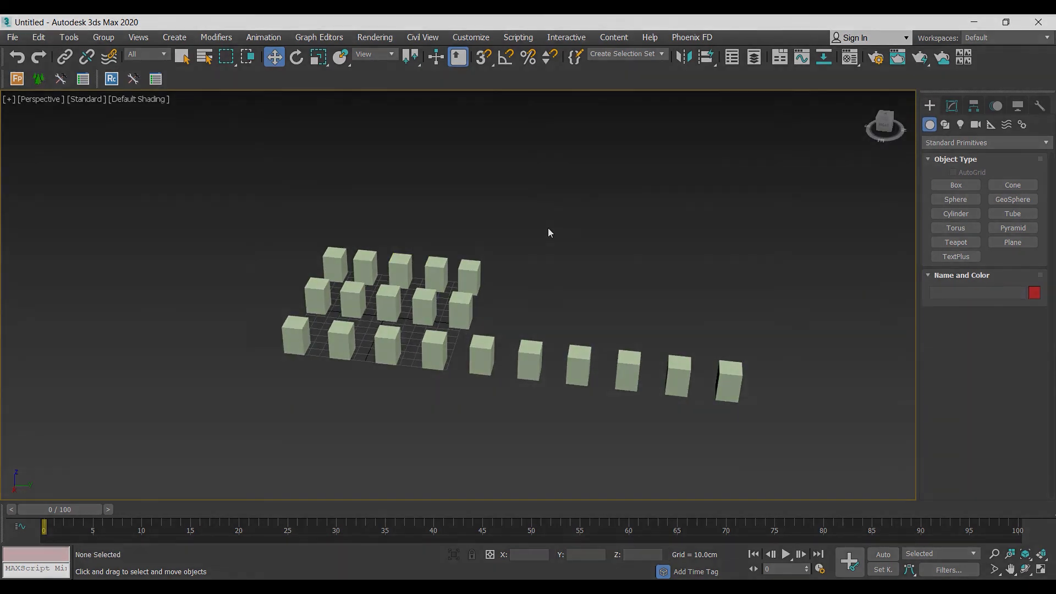